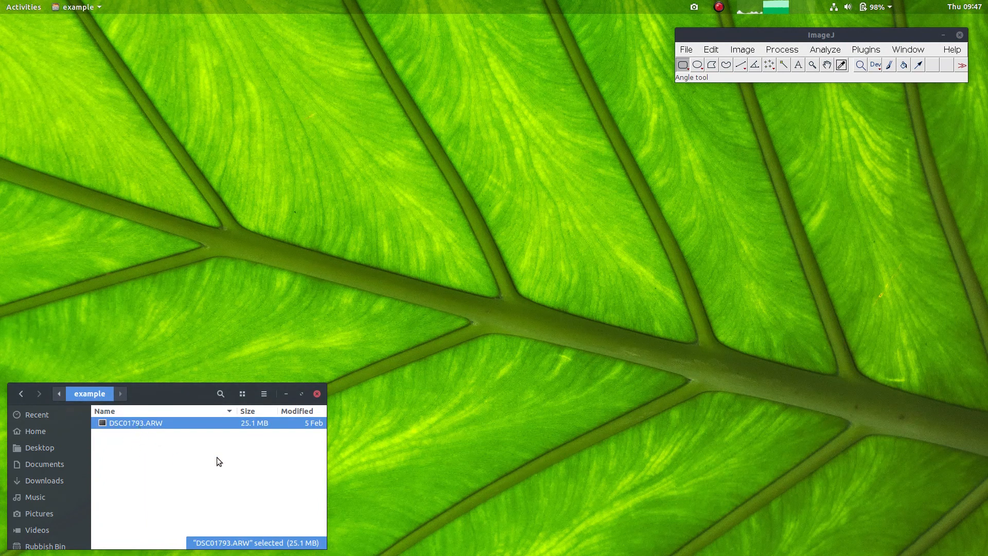
- Open the Generate Multispectral Image dialog of the micaToolbox plugin
left_click(866, 49)
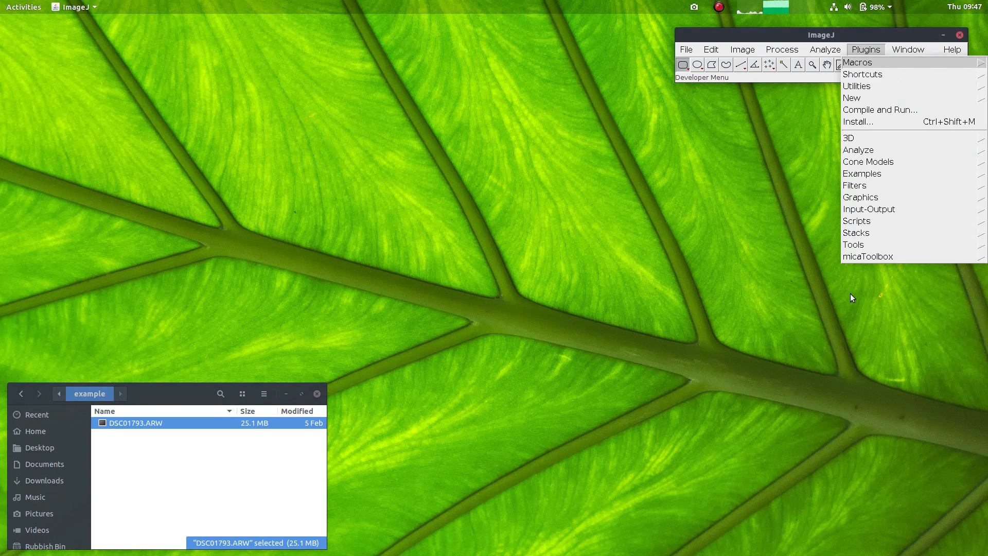
mouse_move(865, 258)
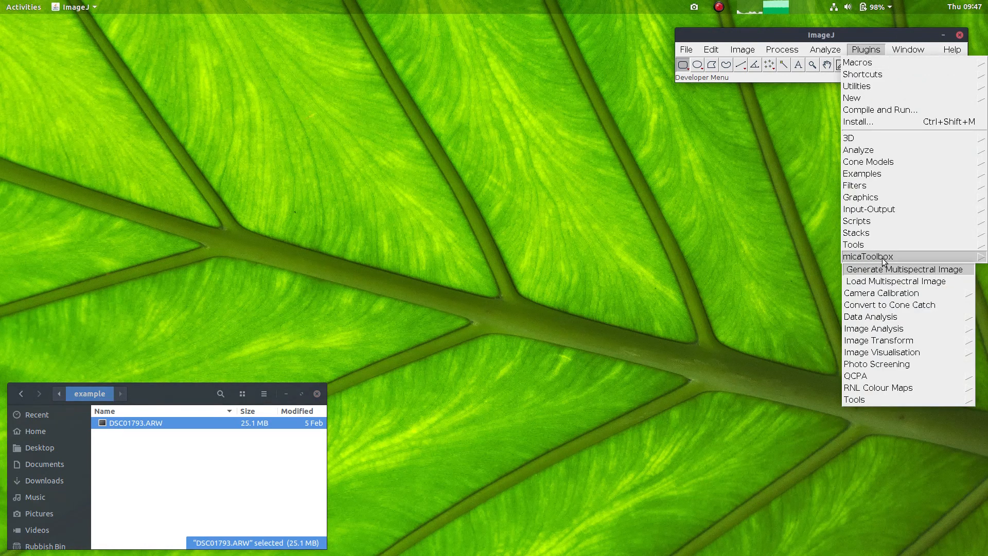
left_click(866, 269)
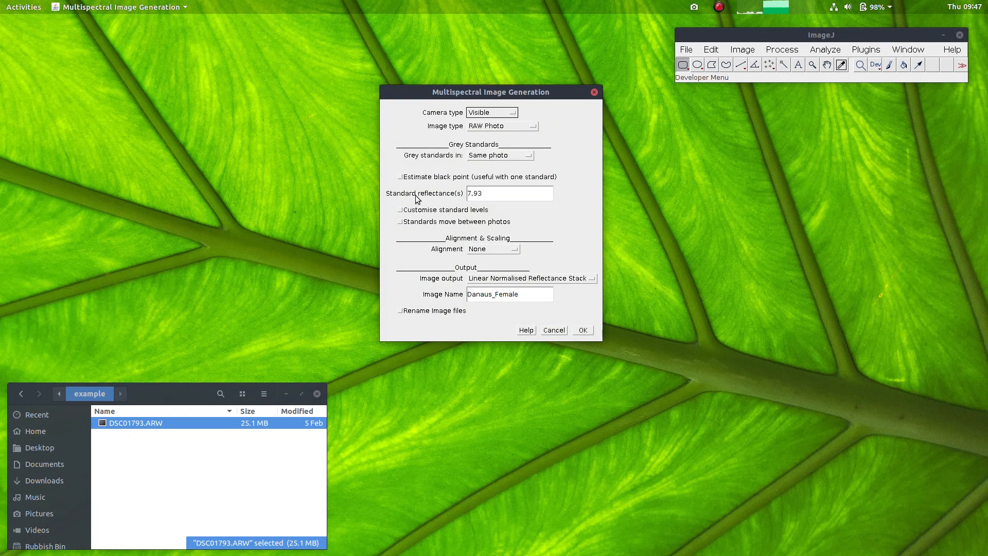
- Try the Visible & UV camera type and set it back to Visible
left_click(502, 116)
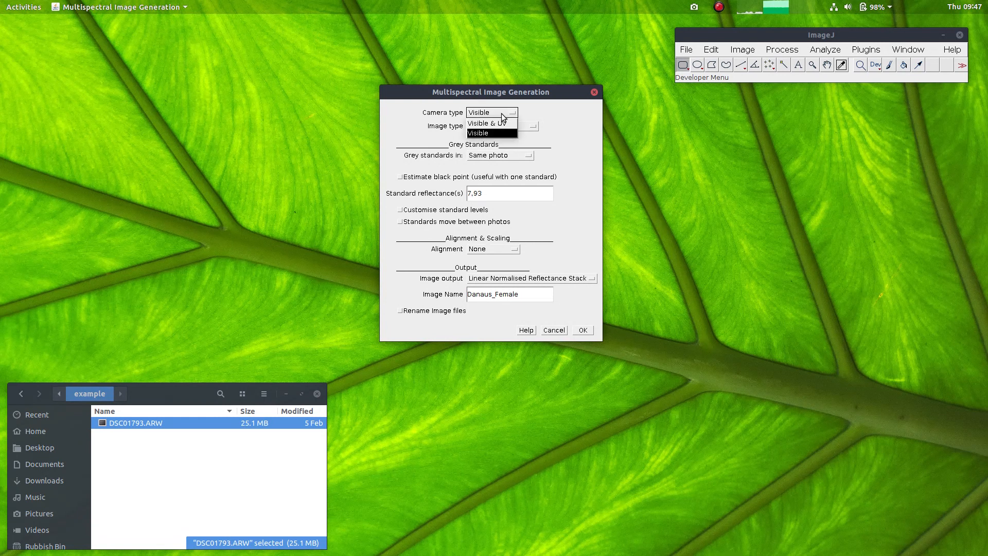
left_click(481, 135)
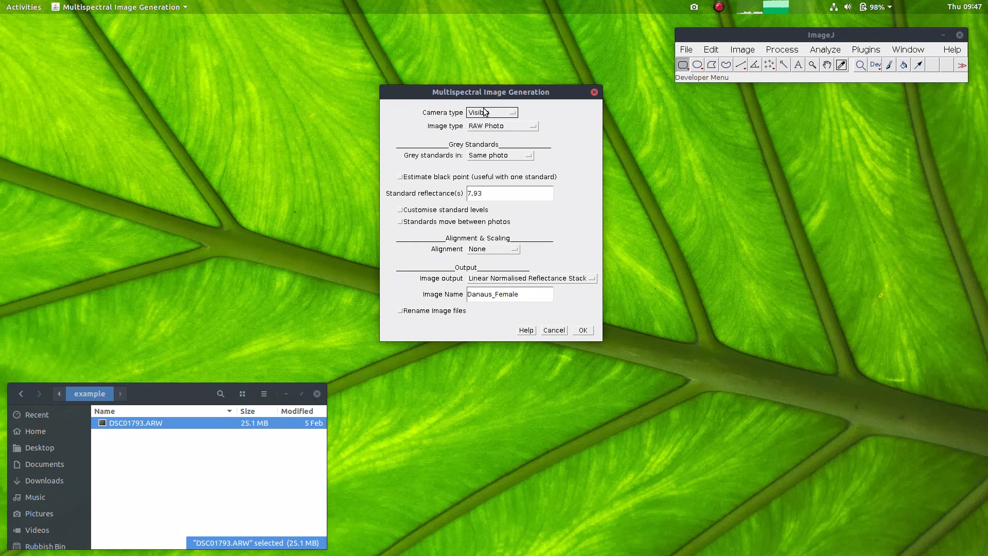
left_click(488, 116)
left_click(492, 125)
left_click(500, 116)
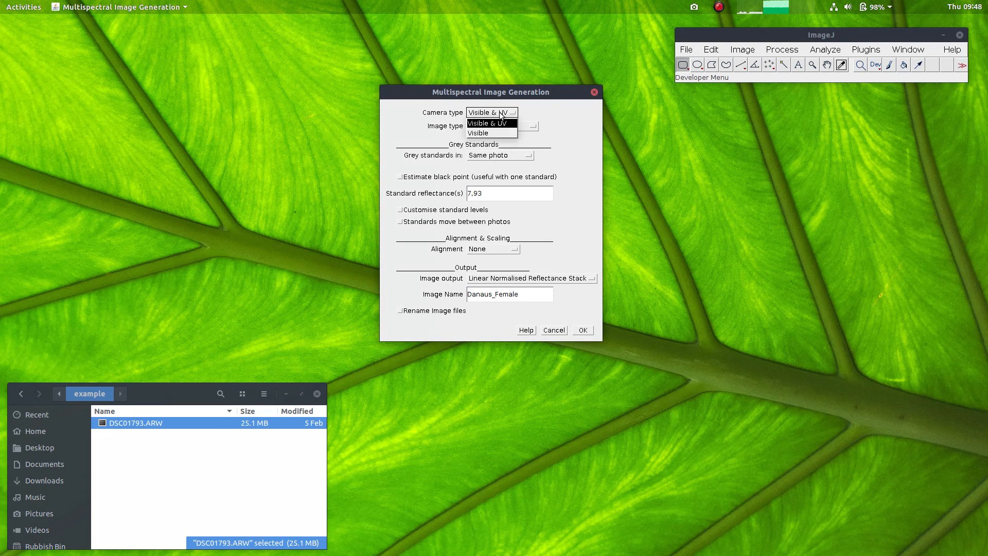
left_click(485, 132)
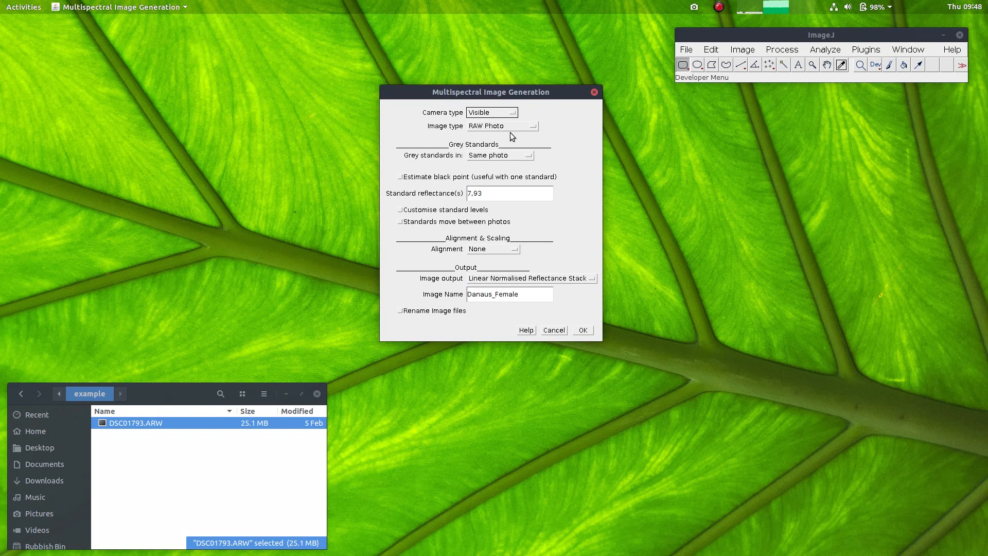
- Try the sRGB, Custom Non-linear and Linear Image types, and set the image type back to RAW Photo
left_click(496, 128)
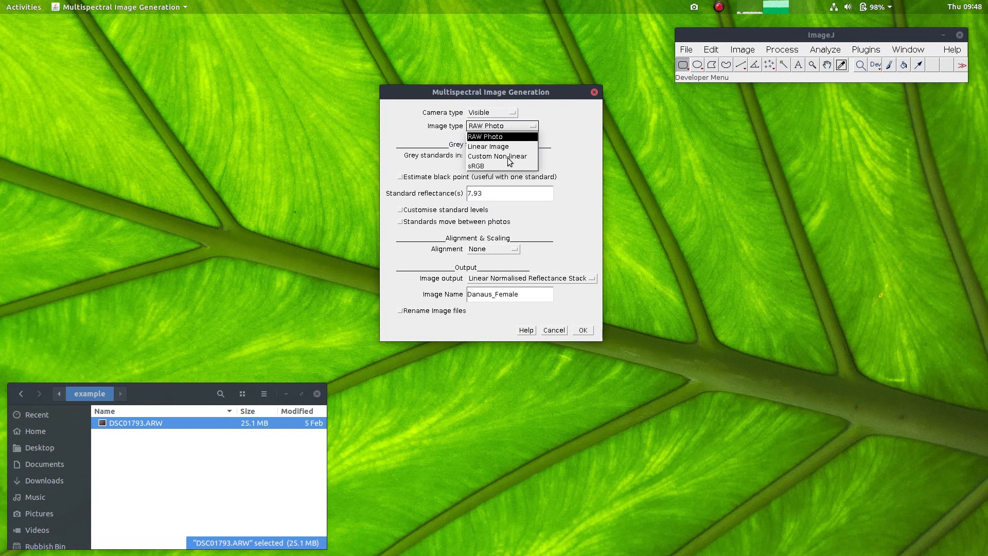
left_click(480, 167)
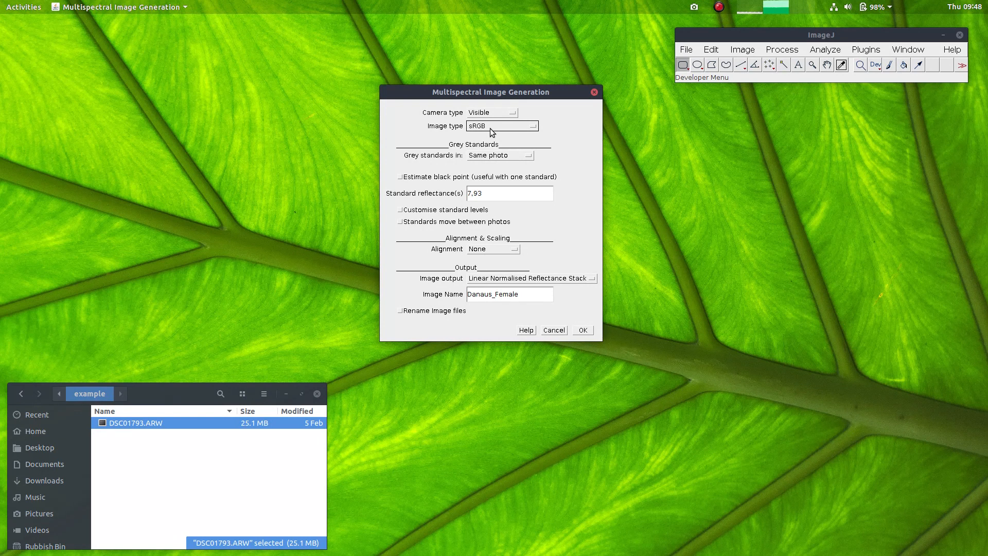
left_click(490, 128)
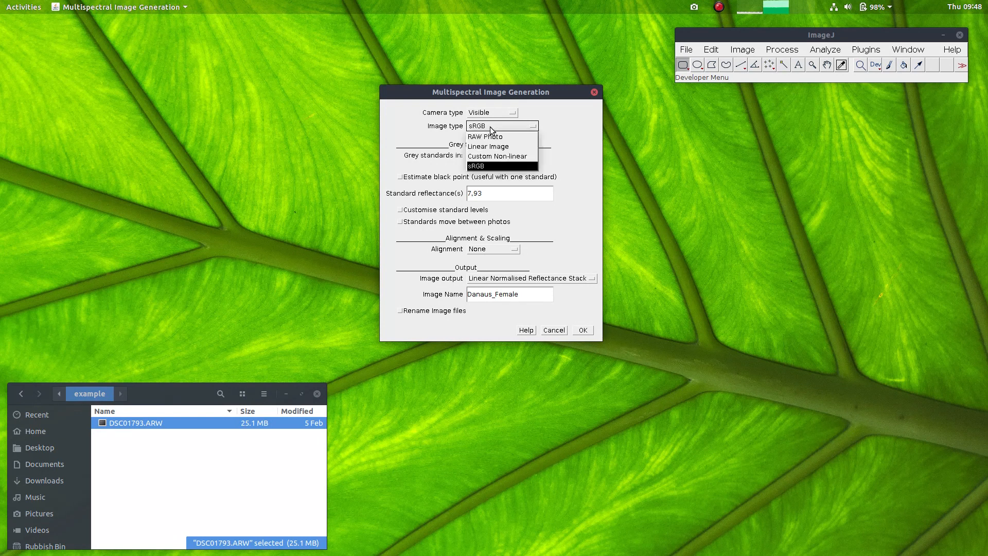
left_click(496, 157)
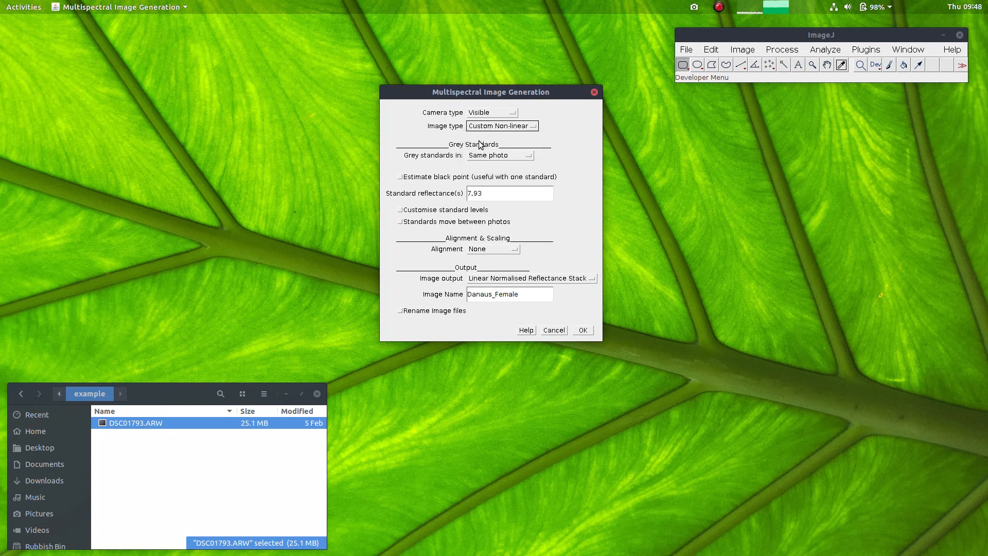
left_click(508, 127)
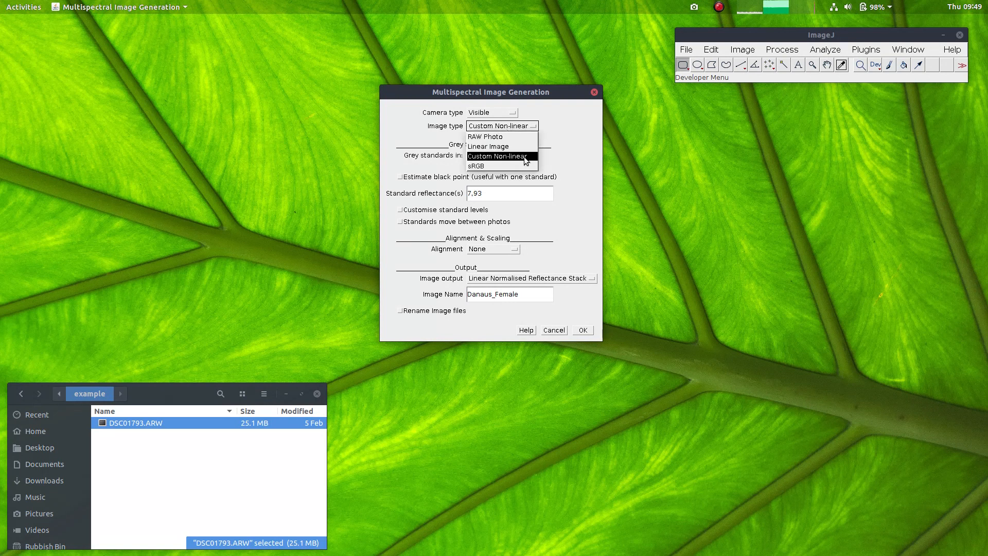
left_click(496, 148)
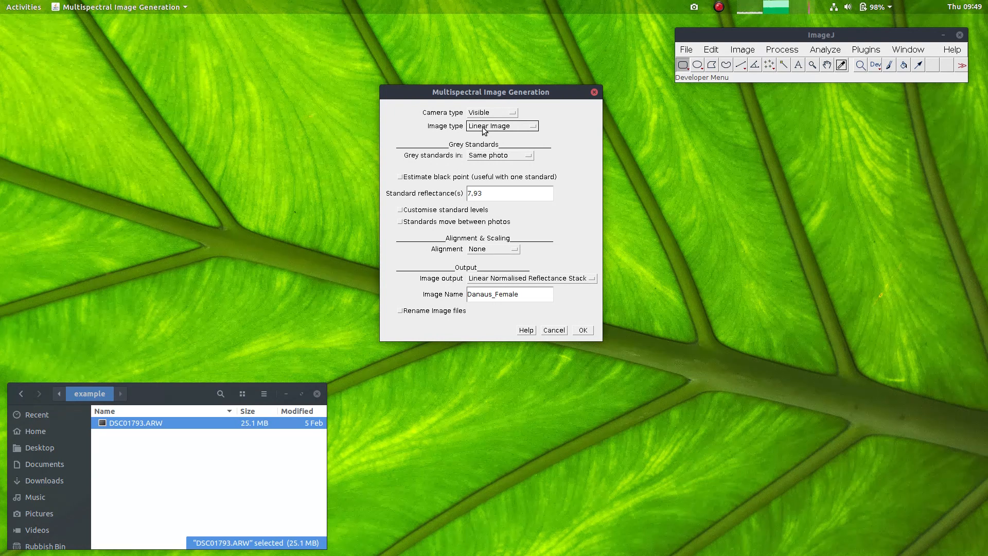
left_click(493, 129)
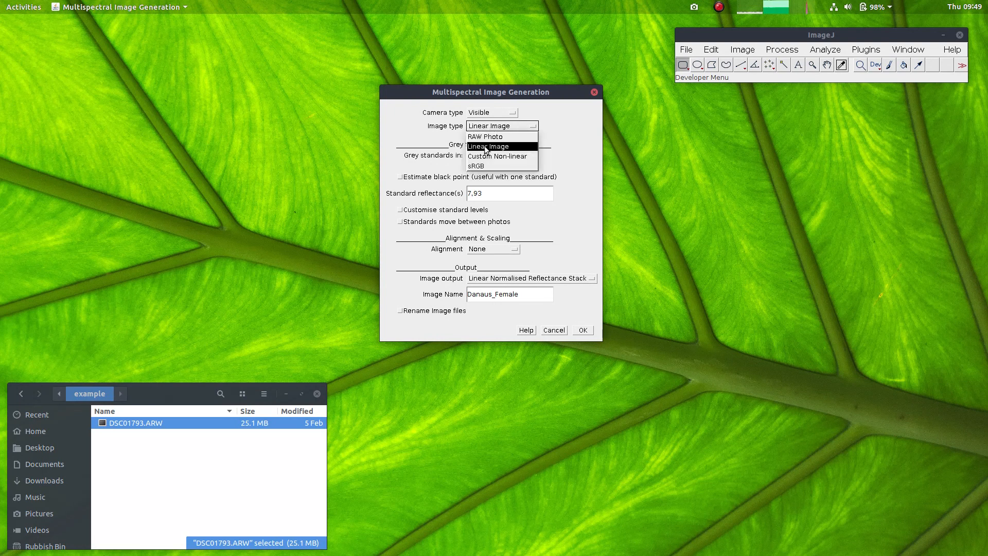
left_click(486, 137)
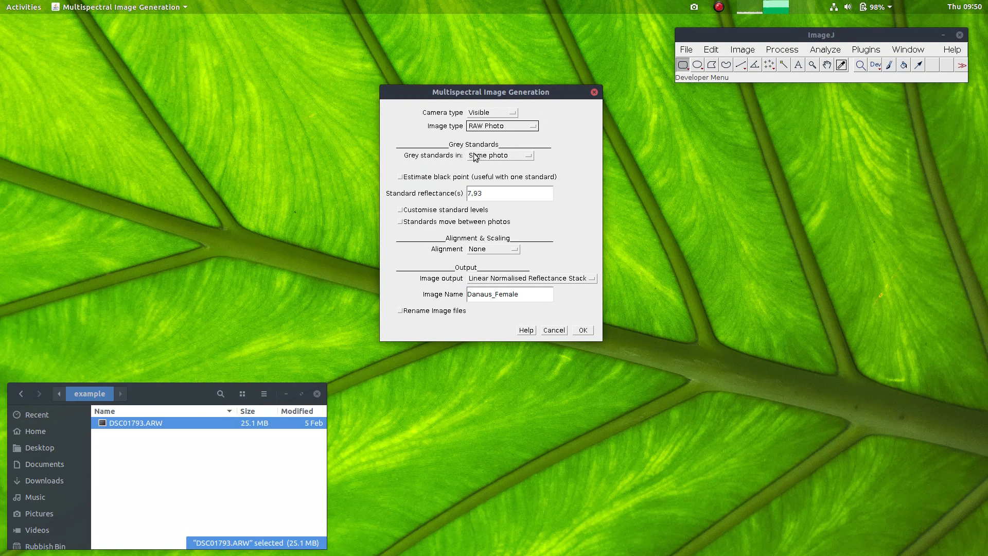
- Review the options for where the grey standards are photographed, keeping Same photo
left_click(517, 155)
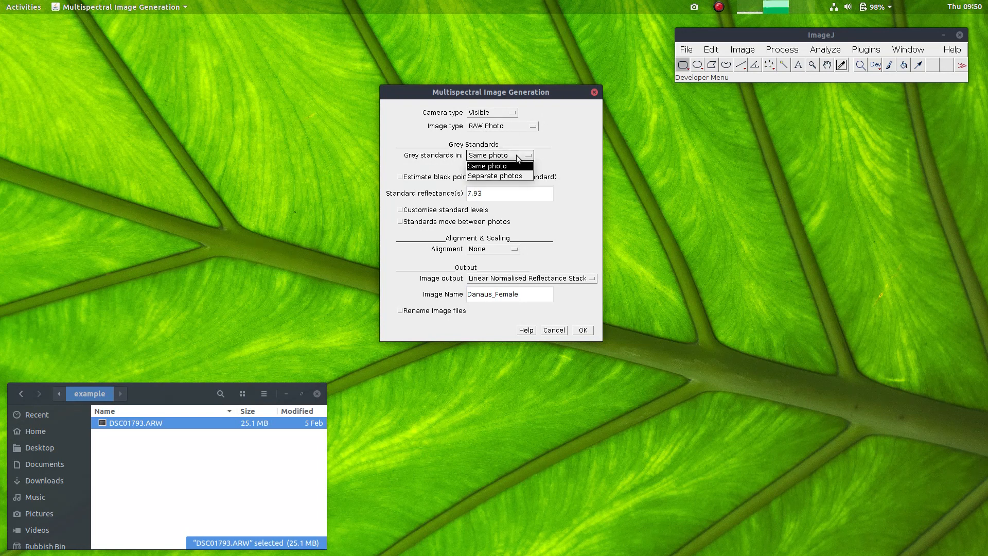
left_click(489, 168)
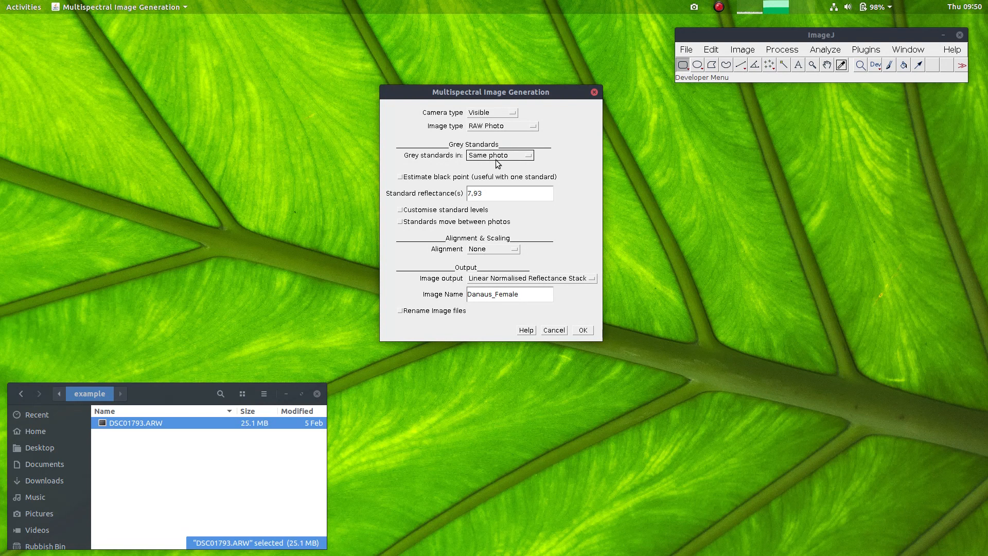
left_click(495, 159)
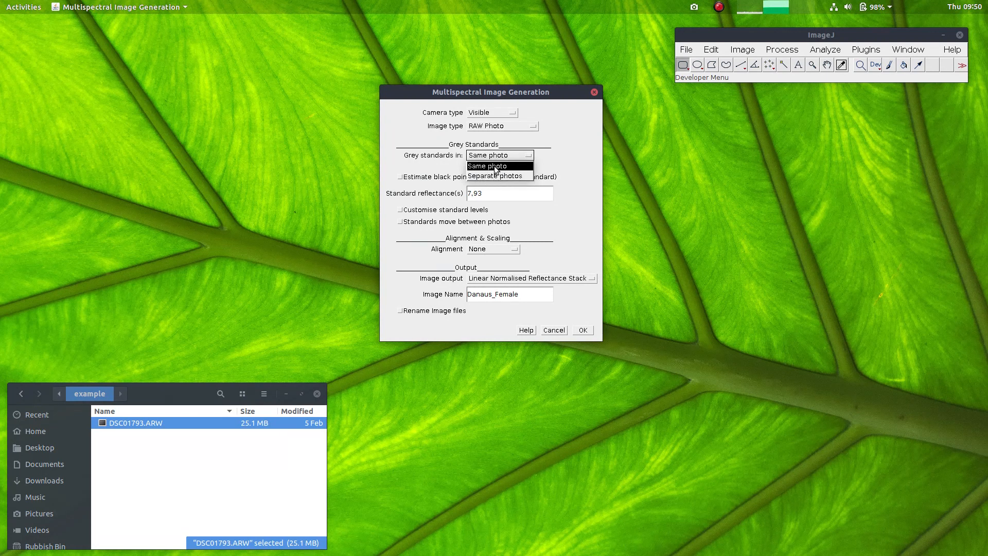
left_click(493, 166)
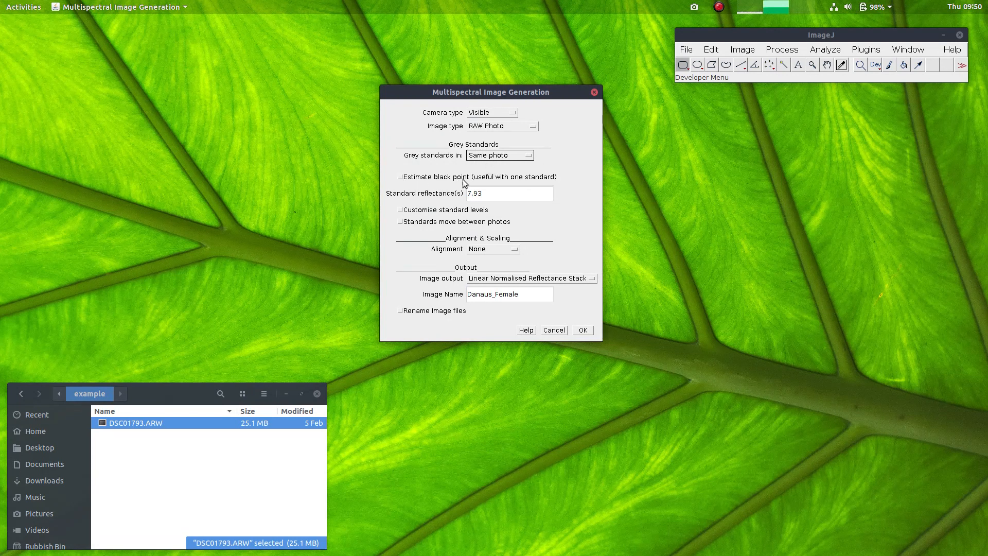
- Turn black point estimation on for trial and switch it off again
left_click(419, 178)
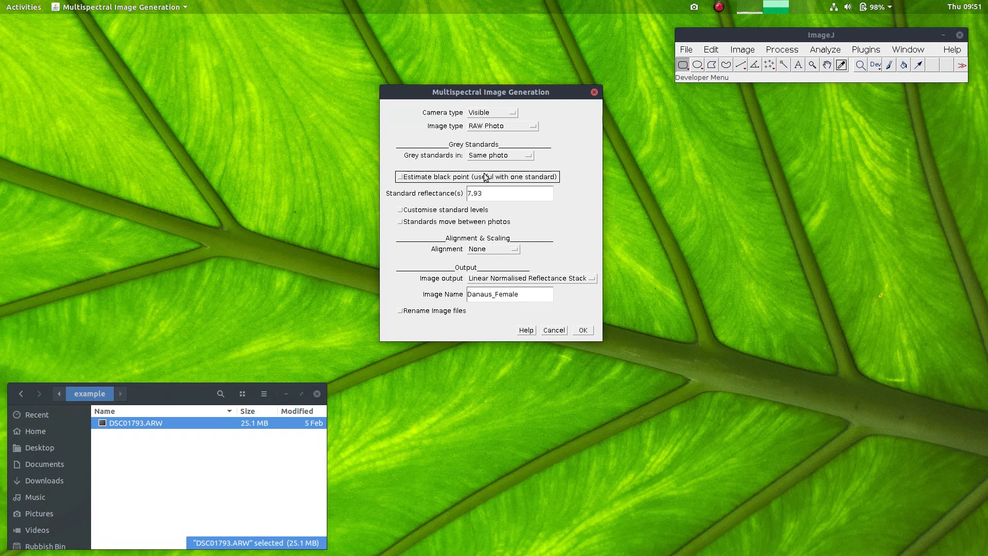
left_click(432, 180)
left_click(430, 181)
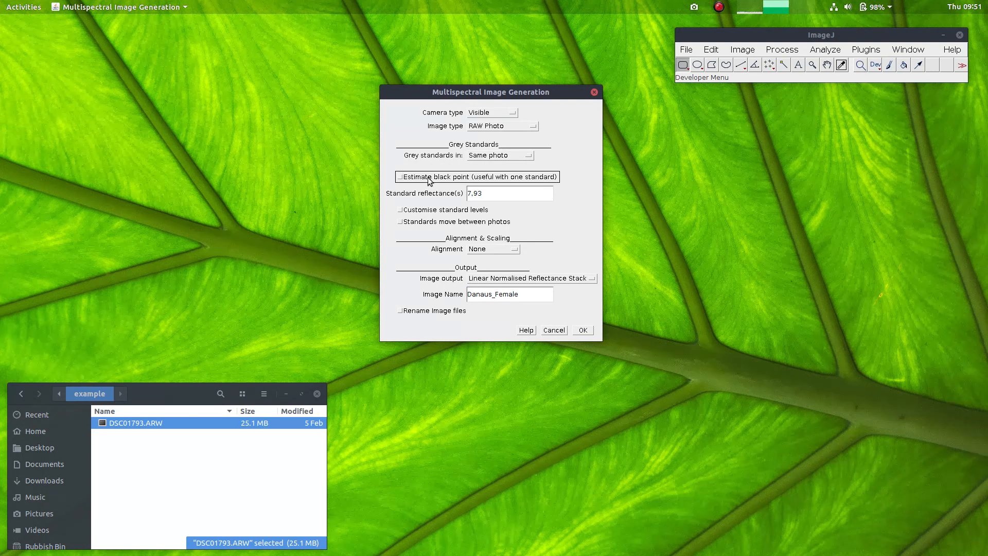
- Try editing the standard reflectance value, leaving it at 7.93
left_click(484, 193)
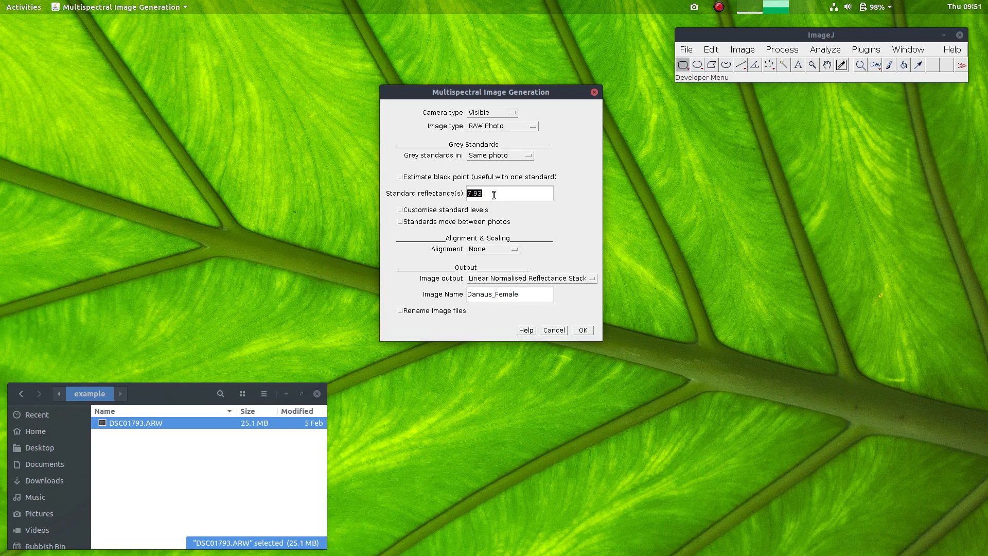
left_click(493, 195)
left_click_drag(487, 197, 463, 195)
type("3")
- Try the options Customise standard levels and Standards move between photos, leaving both off
left_click(416, 213)
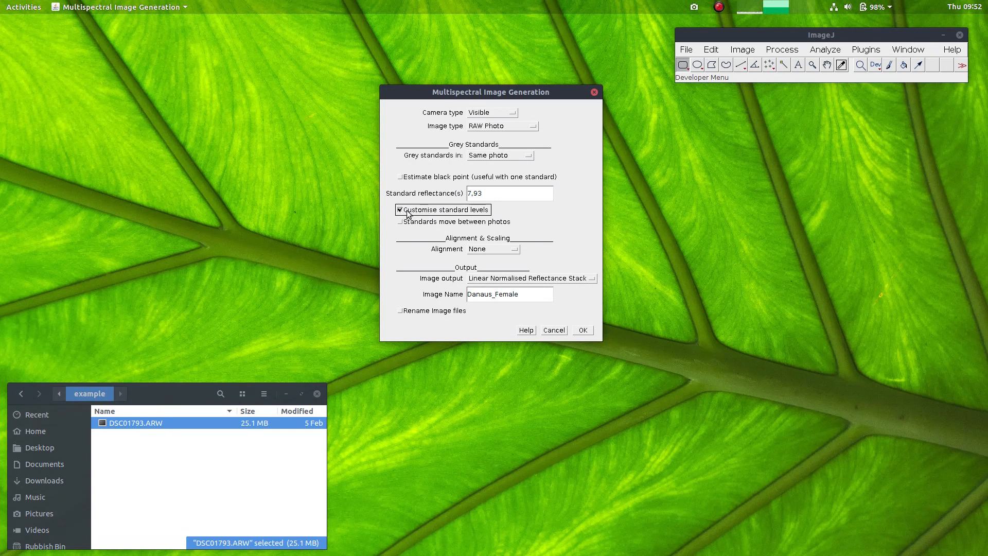
left_click(470, 194)
left_click_drag(470, 193, 472, 194)
type("1")
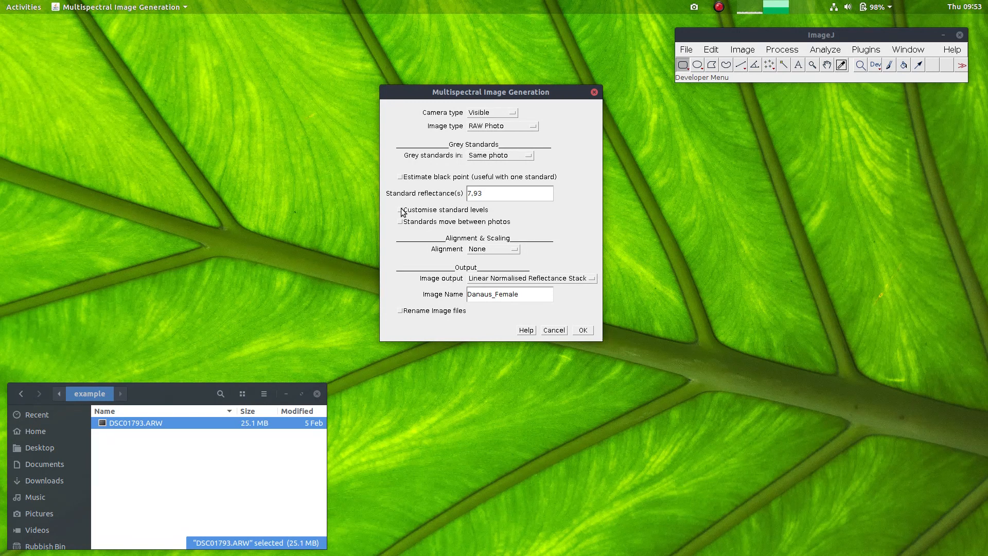
left_click(425, 211)
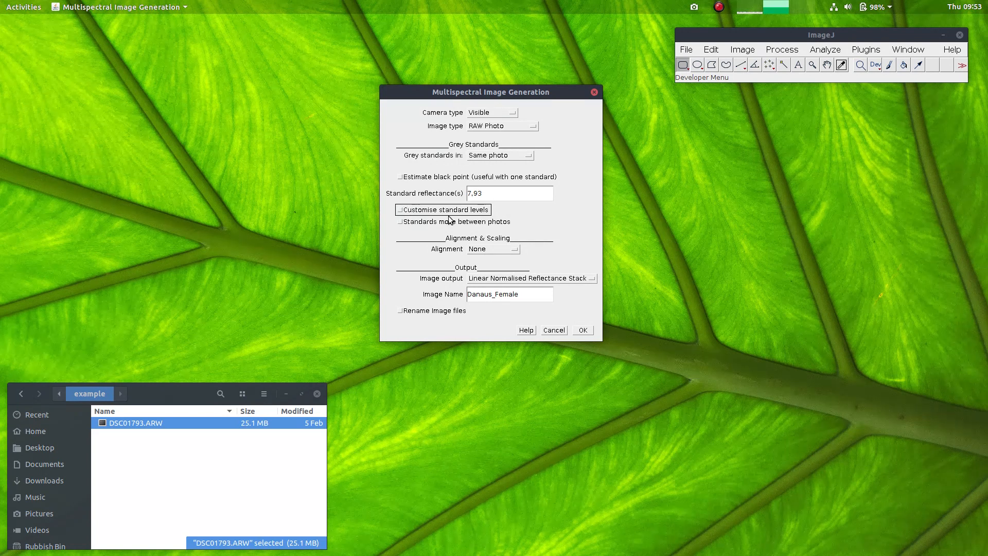
left_click(433, 223)
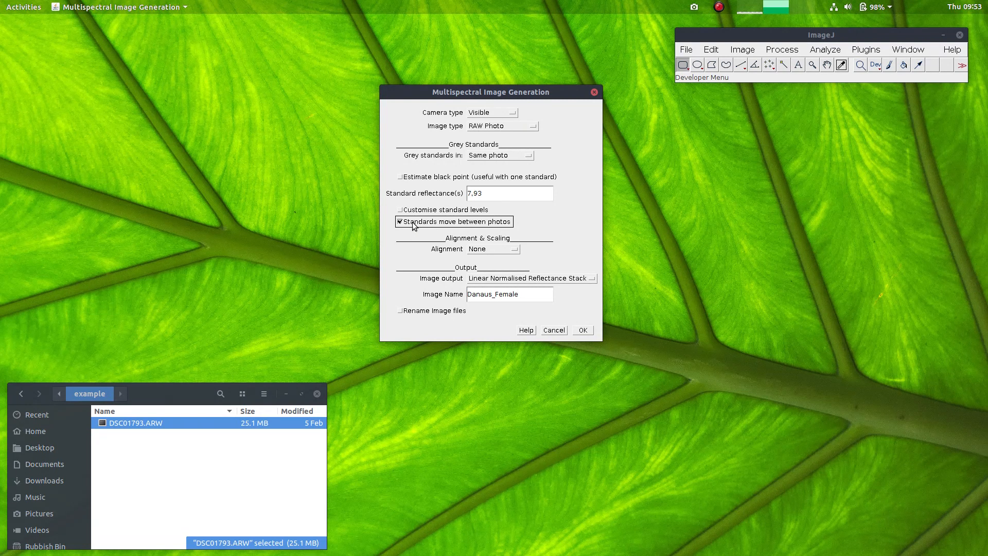
left_click(415, 222)
- Review the alignment and image output options, keeping None and Linear Normalised Reflectance Stack
left_click(505, 248)
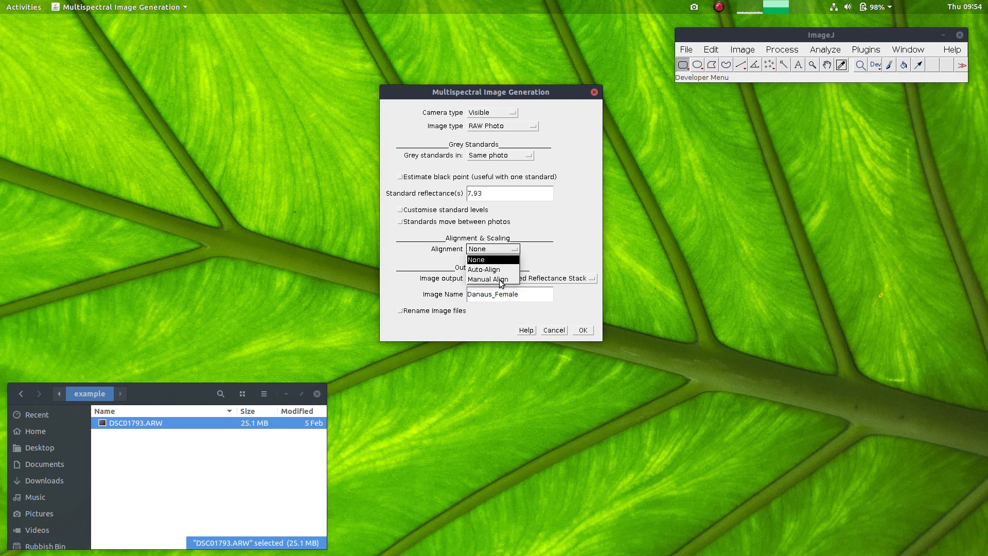
left_click(552, 259)
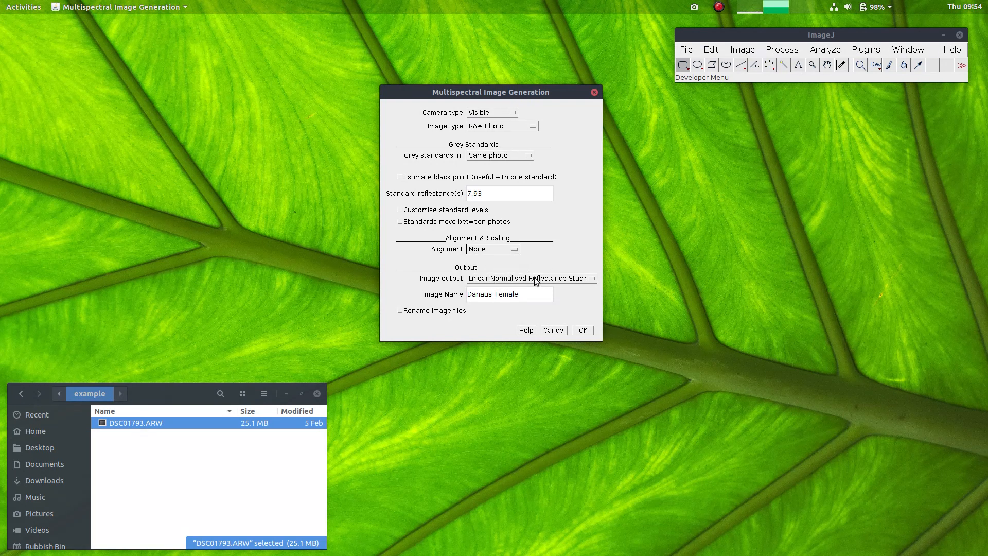
left_click(542, 280)
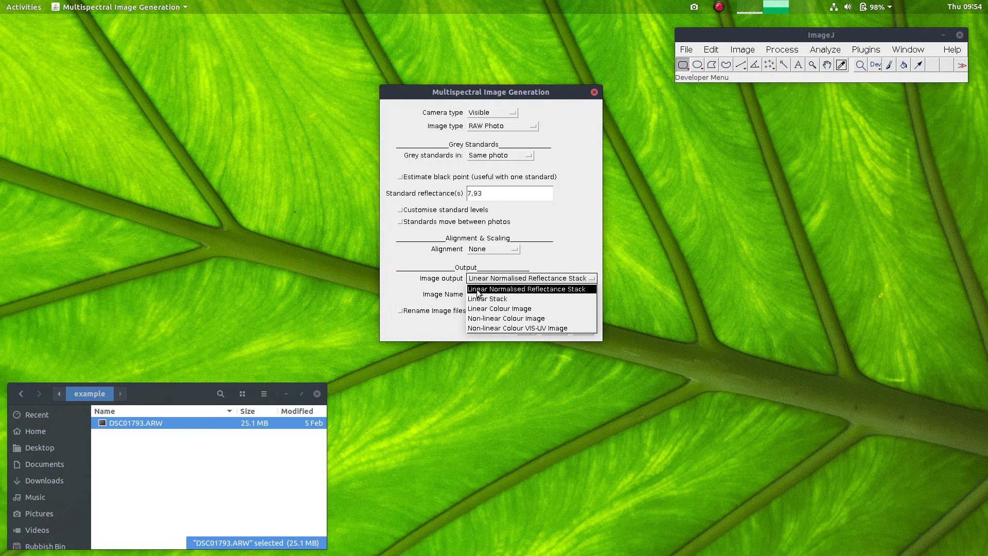
left_click(533, 288)
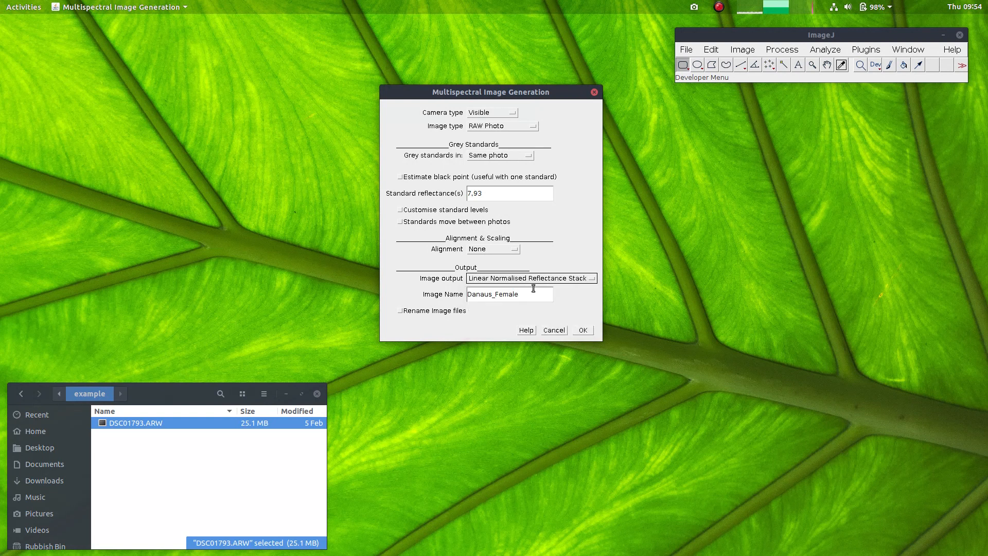
- Keep Danaus_Female as the image name, enable renaming of the image files, and confirm the multispectral image settings
left_click(532, 298)
left_click_drag(532, 297, 462, 294)
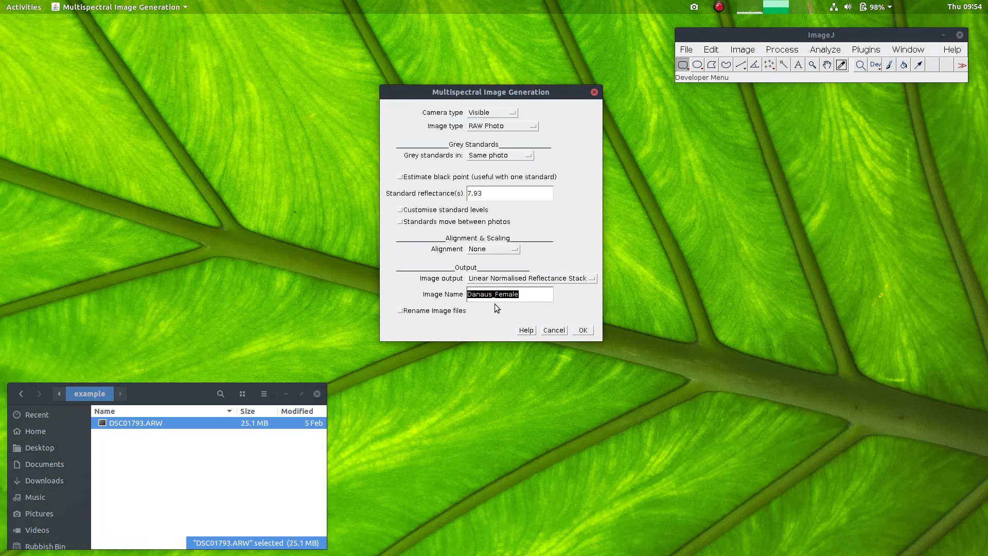
left_click(510, 297)
left_click_drag(519, 296, 462, 294)
left_click(524, 298)
double_click(504, 299)
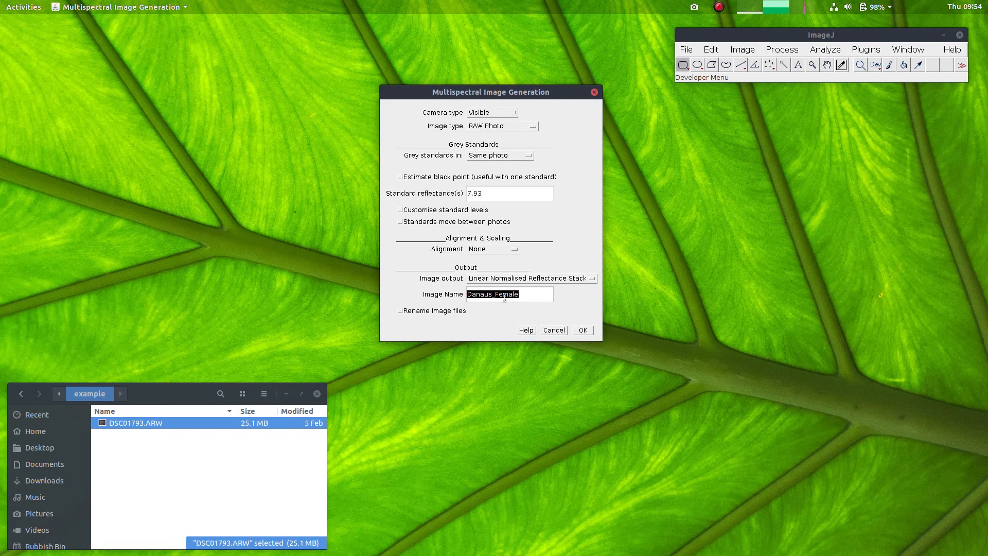
left_click(531, 293)
left_click(401, 311)
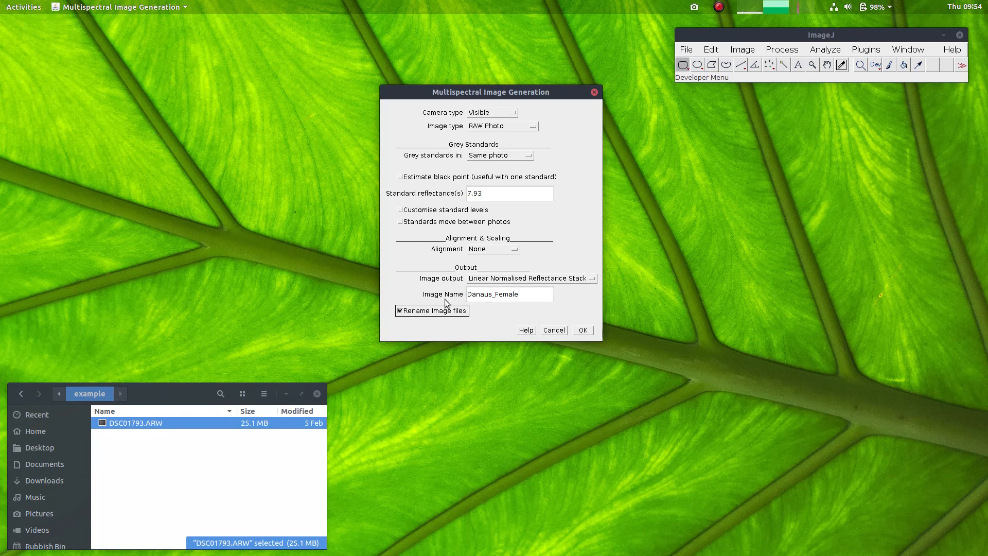
left_click(518, 296)
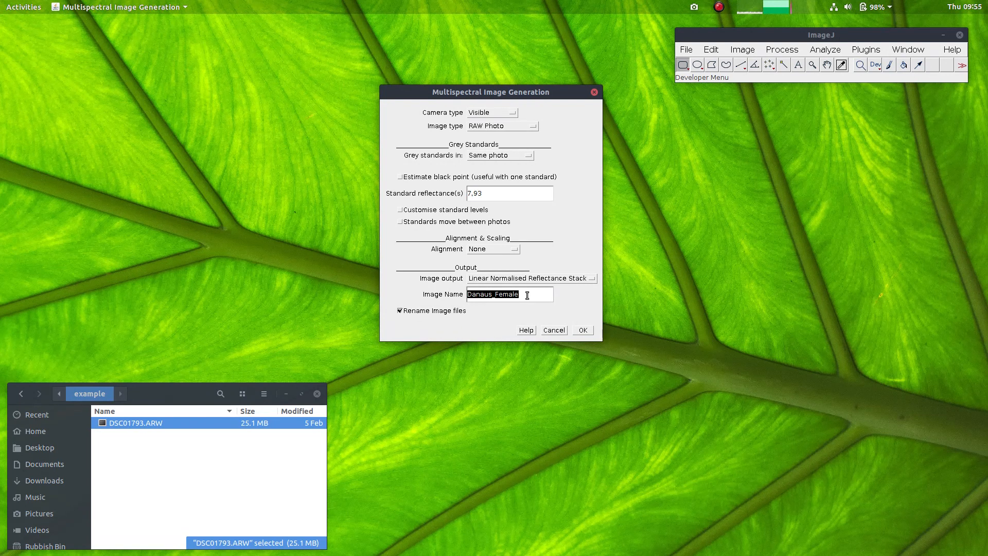
left_click(581, 331)
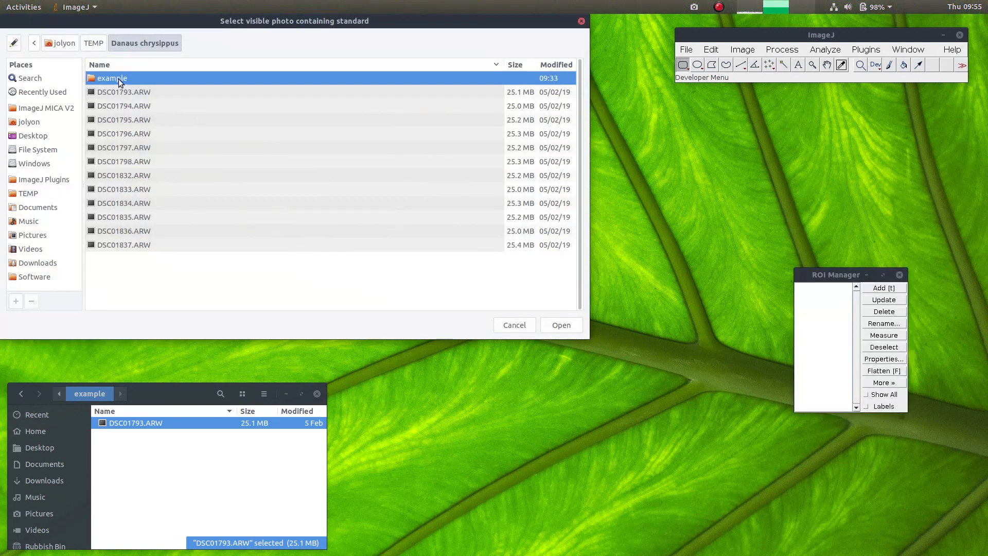
- Load DSC01793.ARW from the example folder as the visible photo containing the standard
double_click(119, 79)
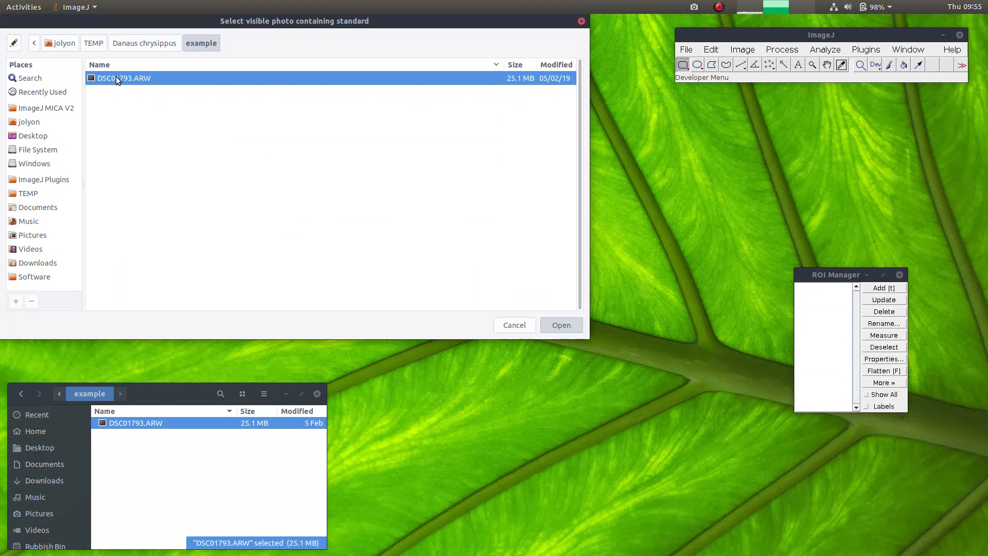
double_click(115, 77)
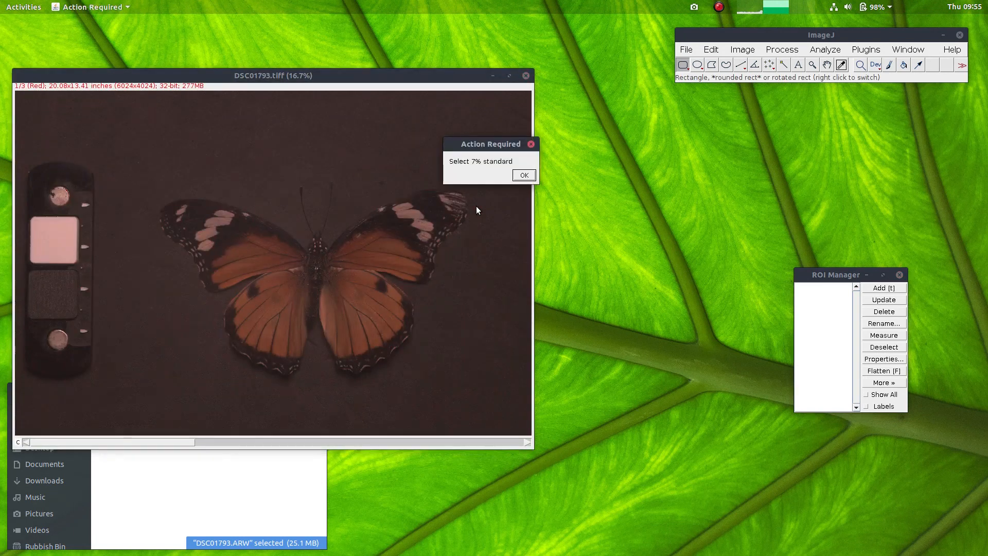
- Mark the dark grey patch as the 7% standard and the white patch as the 93% standard
left_click_drag(485, 149, 678, 159)
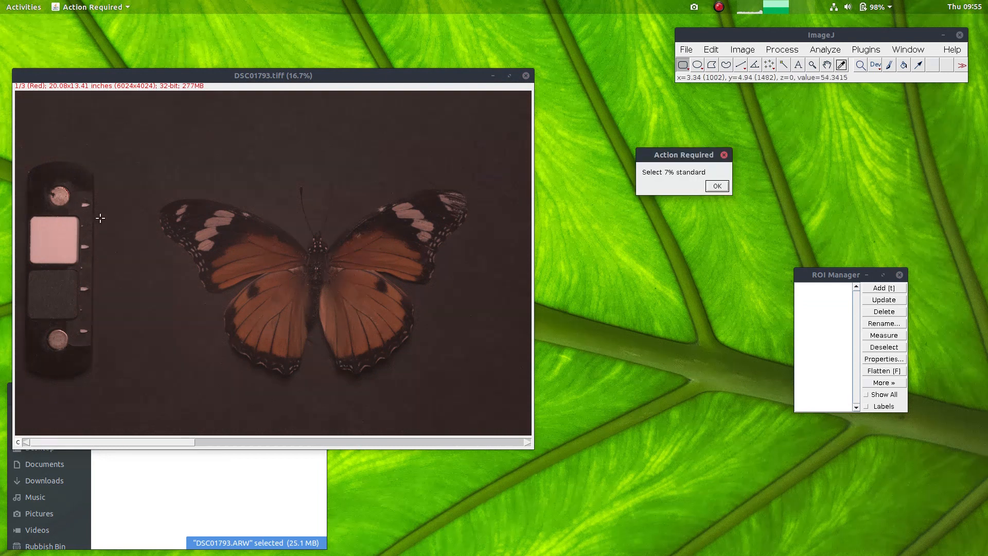
left_click_drag(257, 76, 303, 67)
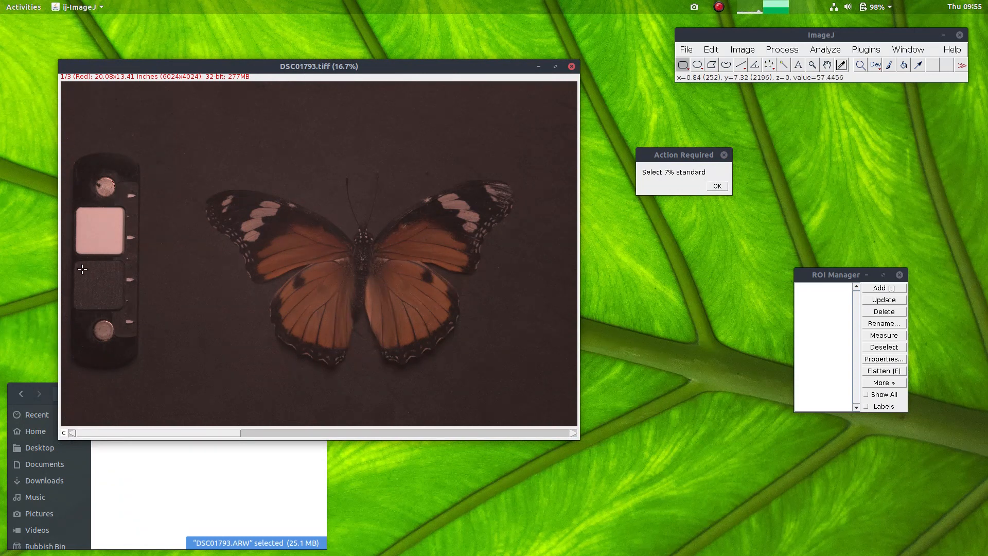
left_click_drag(80, 266, 117, 303)
left_click(717, 186)
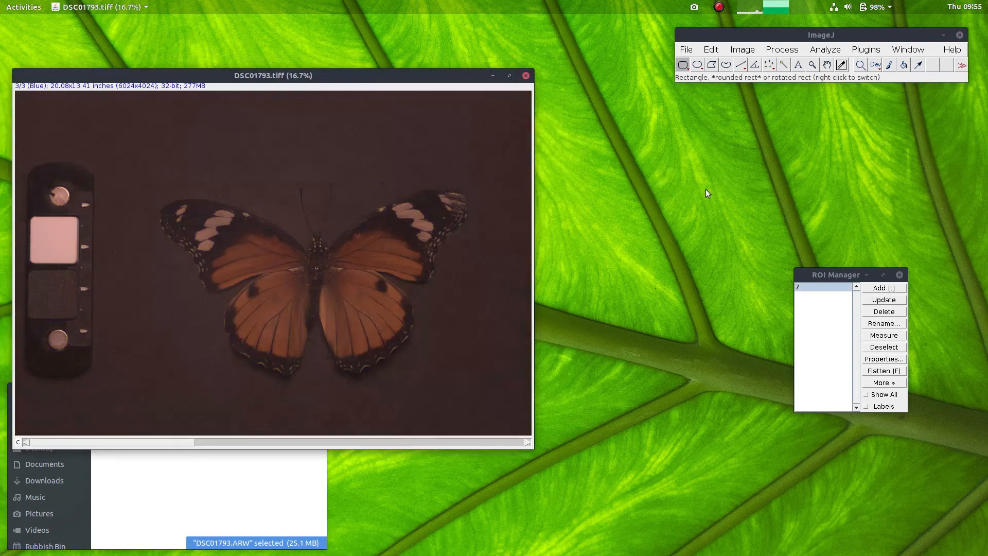
left_click_drag(36, 222, 70, 256)
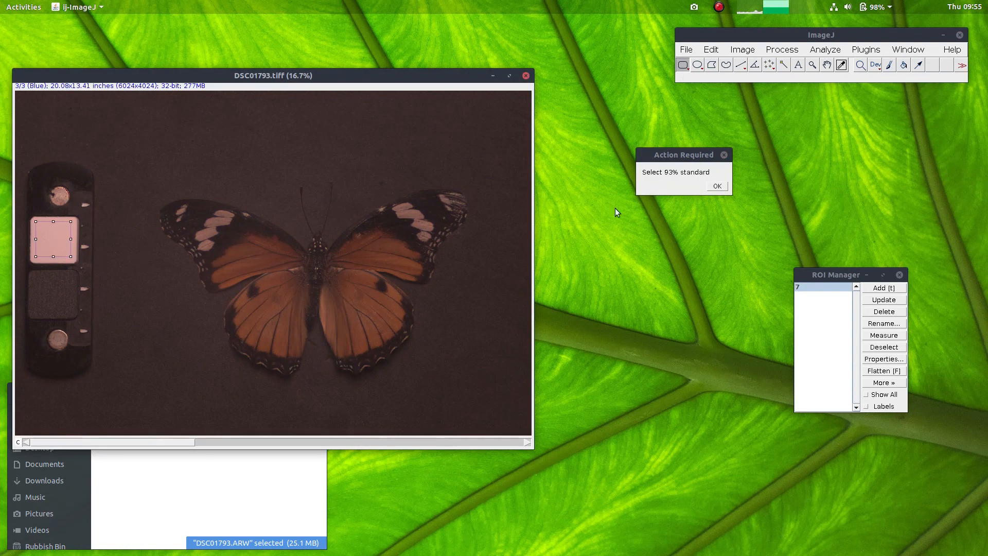
left_click(717, 186)
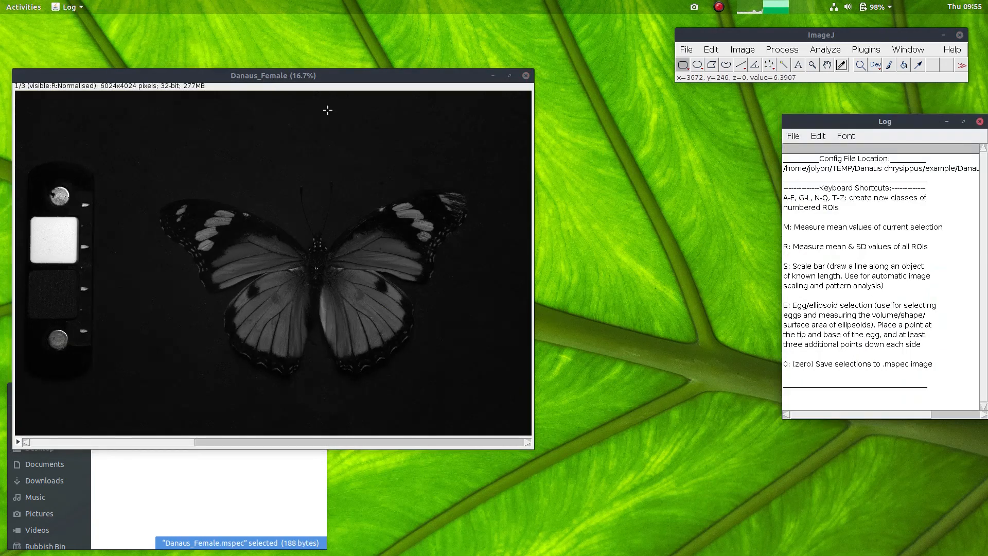
- Look through the normalised red, green and blue channels of the Danaus_Female stack, returning to the red channel
left_click_drag(301, 75, 362, 49)
scroll(224, 266, "down", 2)
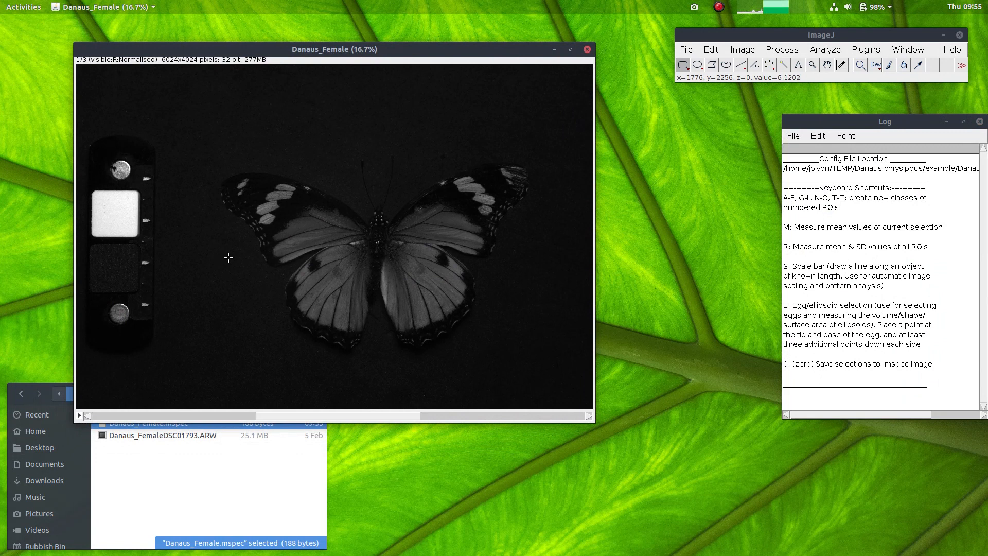
scroll(252, 221, "up", 2)
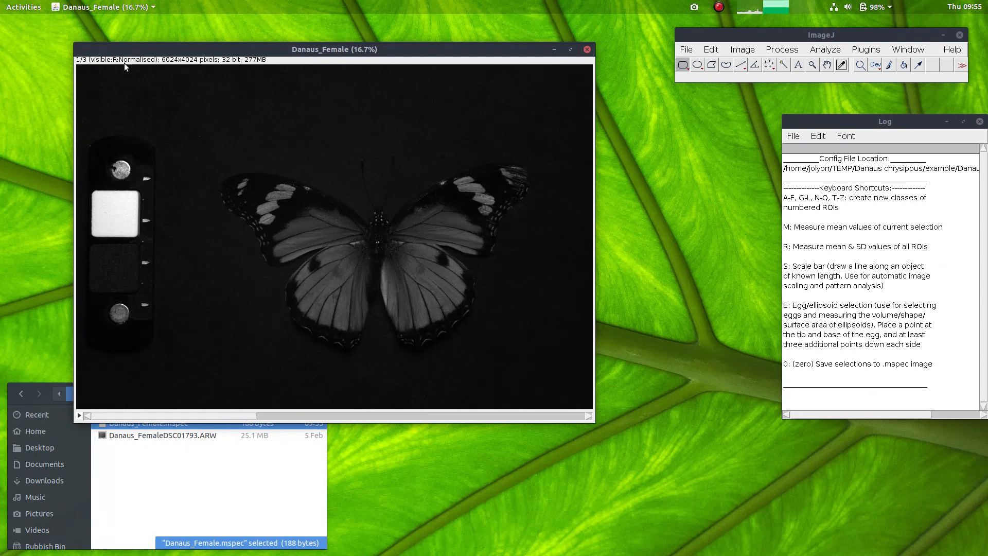
left_click(283, 415)
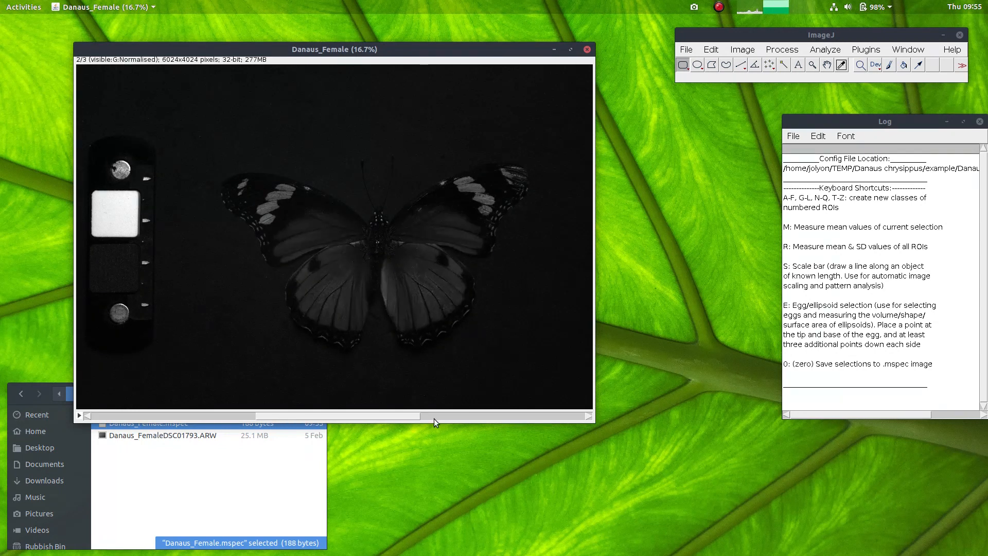
left_click(434, 416)
left_click_drag(425, 417, 203, 414)
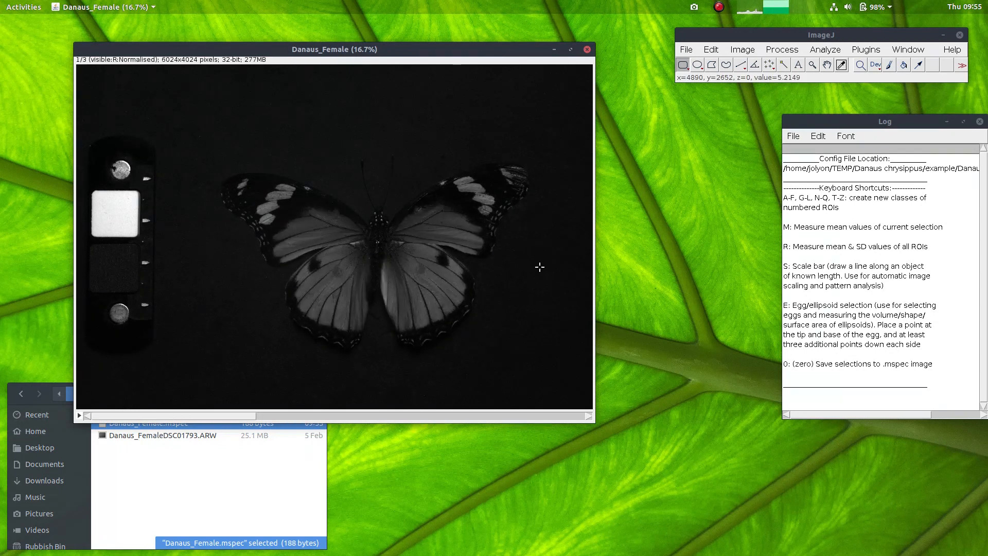
- Enlarge the Log window listing the shortcuts, and measure the mean channel values of the white standard
left_click_drag(852, 121, 816, 104)
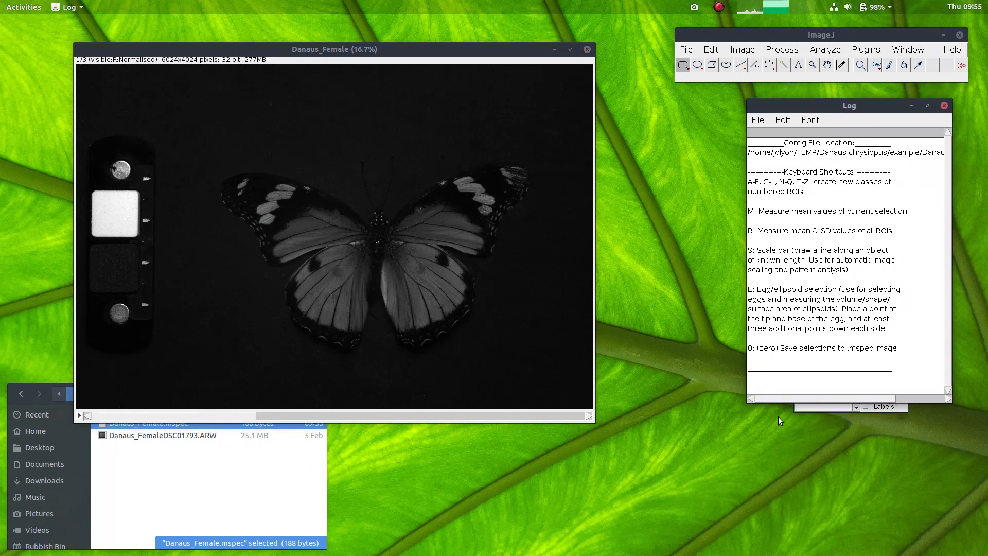
left_click_drag(753, 401, 752, 461)
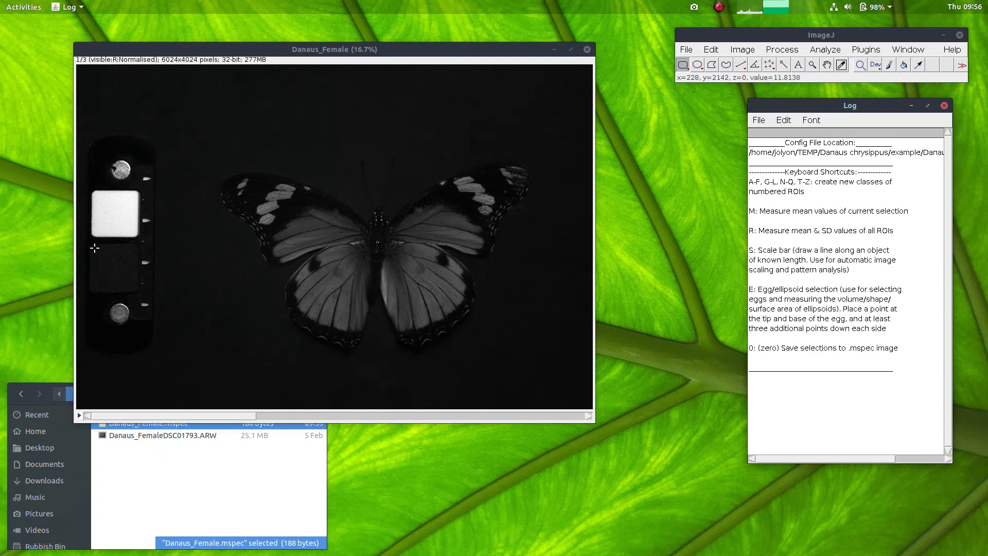
left_click_drag(96, 194, 133, 231)
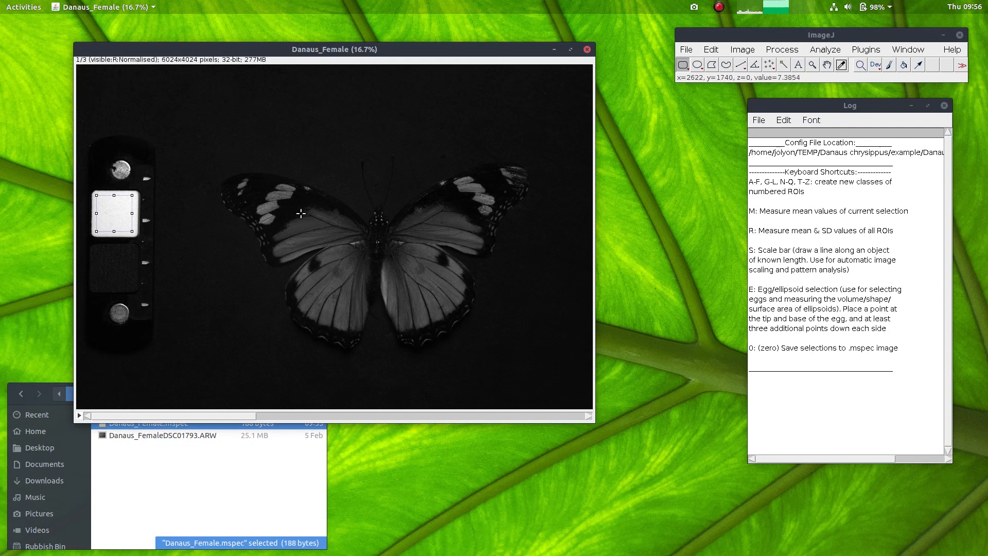
key("m")
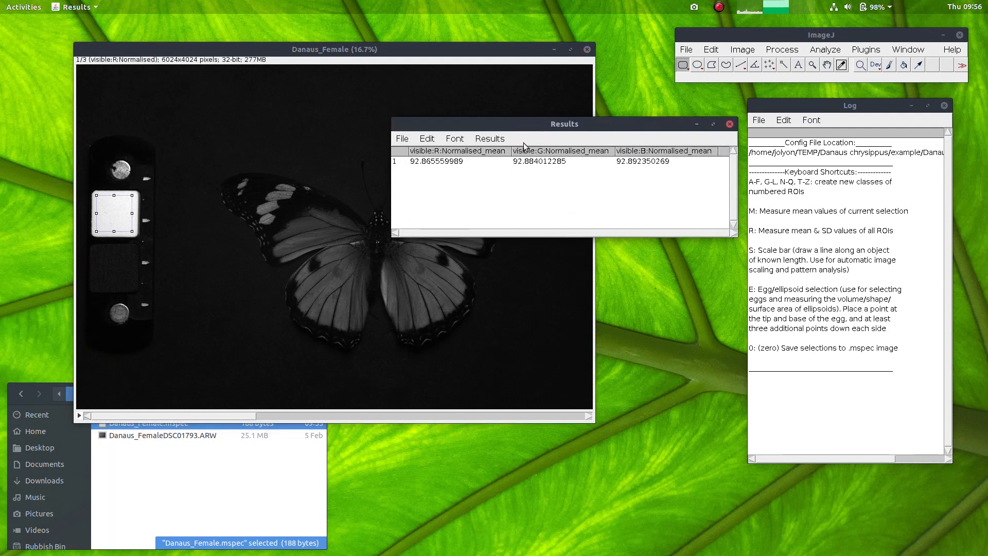
left_click_drag(515, 126, 525, 346)
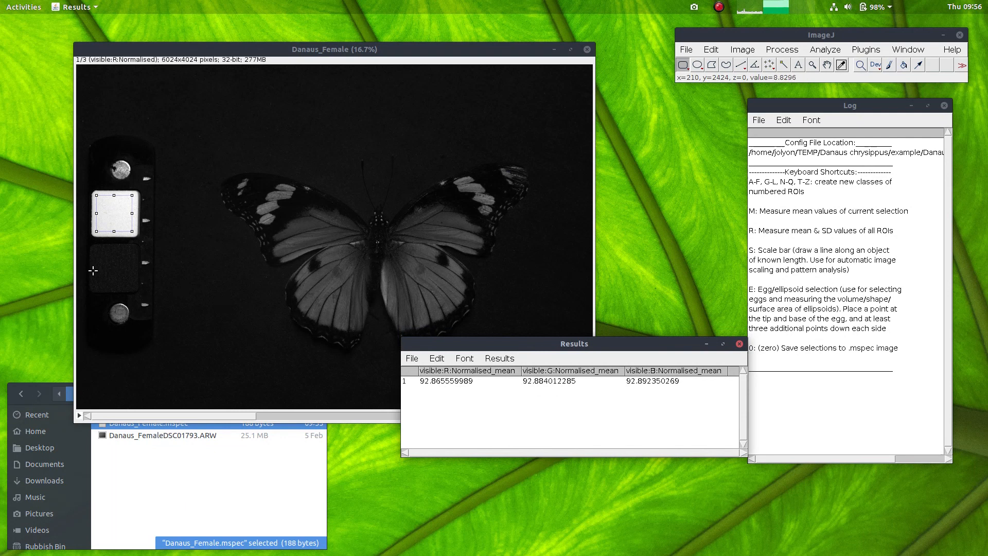
- Measure the mean channel values of the dark grey standard
left_click_drag(98, 252, 116, 268)
key("m")
left_click(610, 347)
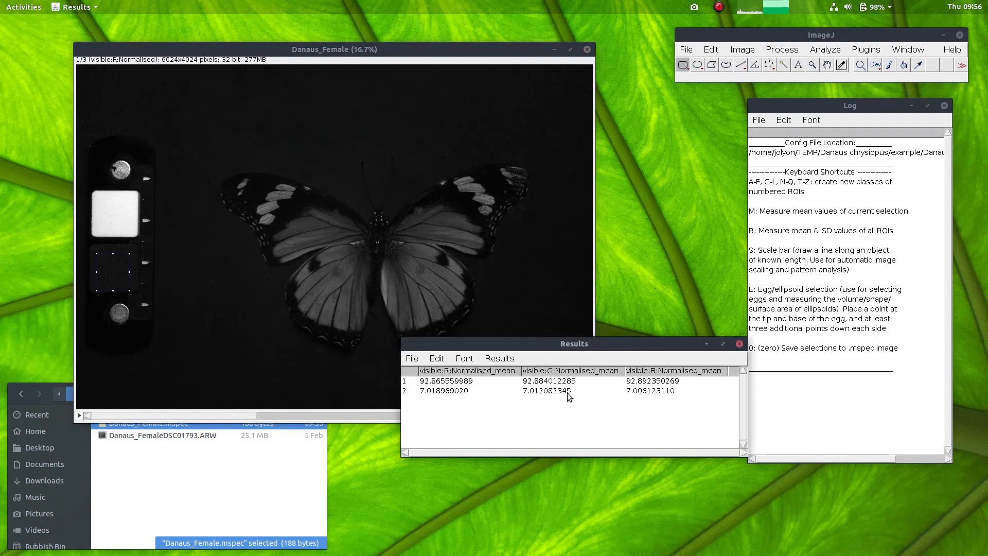
- Measure the mean channel values of a rectangular area on the butterfly's left-hand hindwing
left_click_drag(315, 278, 352, 310)
key("m")
left_click(622, 357)
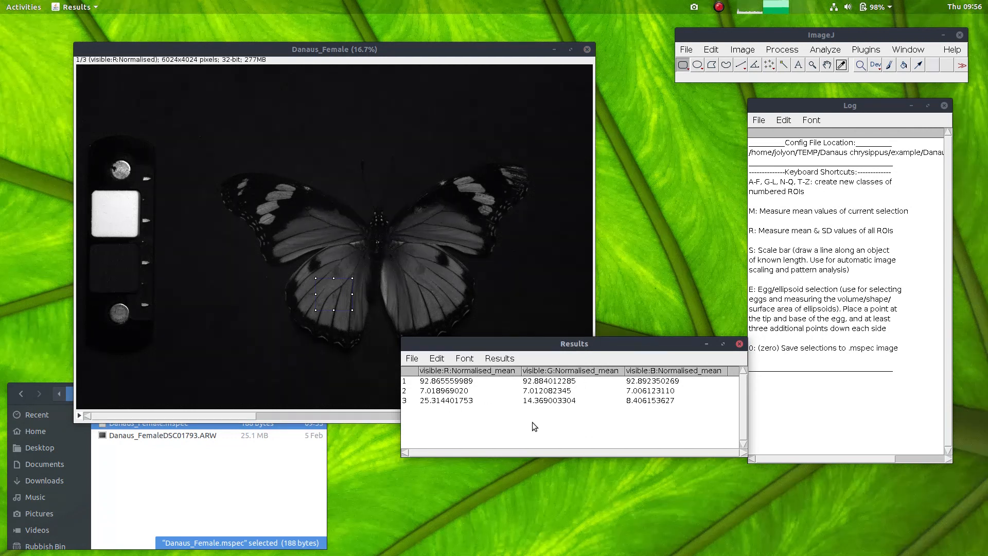
- Enlarge the Results window and compare the normalised red, green and blue means of the three measured areas
left_click_drag(407, 452, 371, 469)
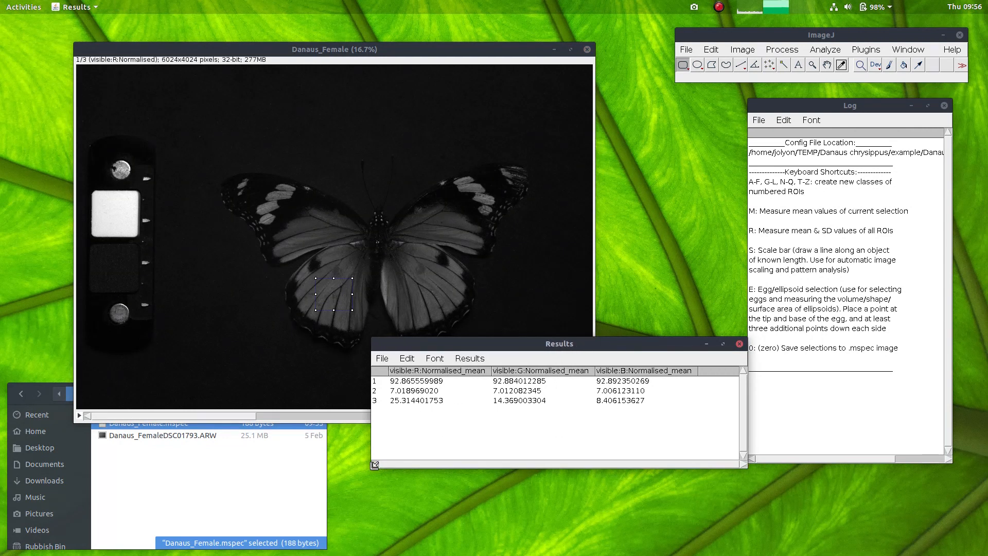
left_click_drag(560, 351, 551, 384)
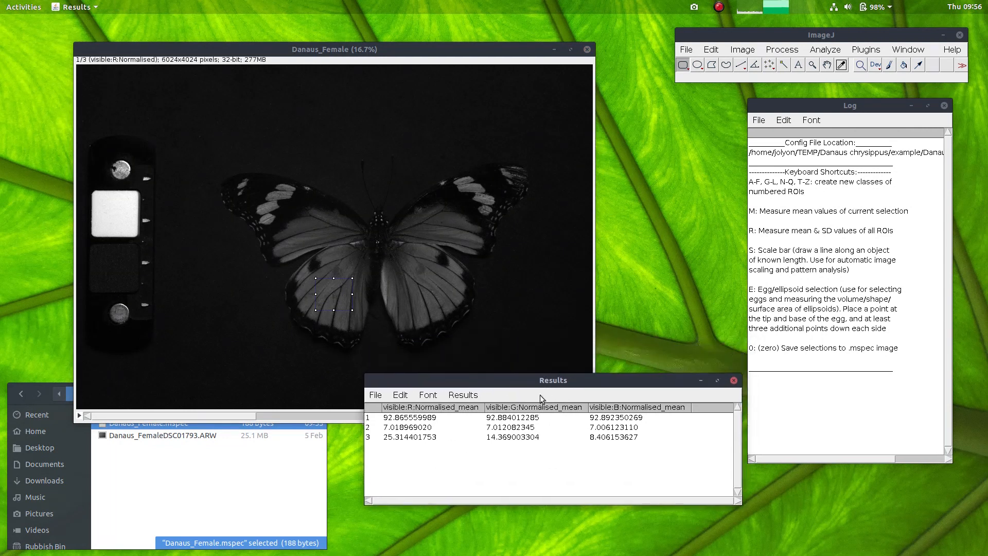
left_click(511, 438)
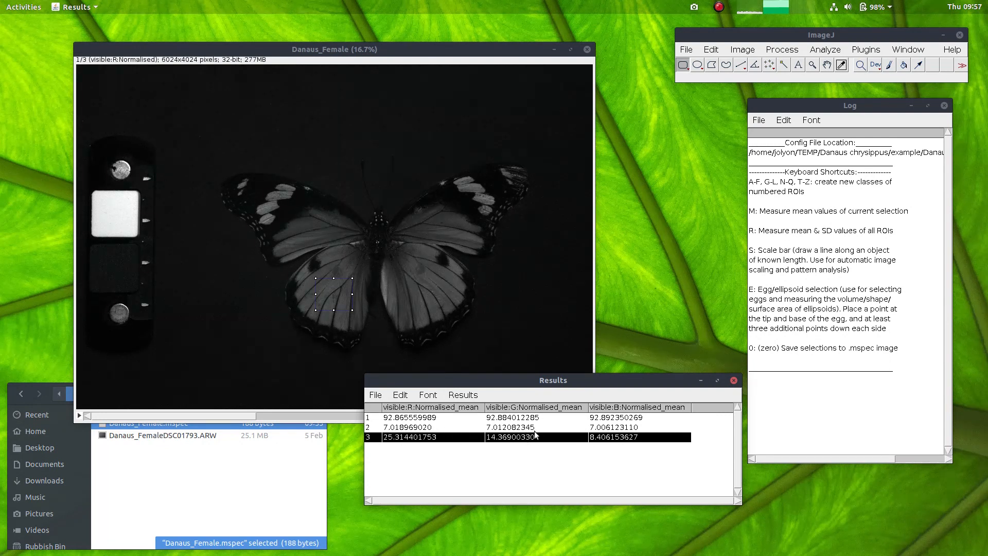
left_click(625, 428)
left_click(609, 418)
left_click(608, 427)
left_click(608, 438)
- Discard the three measurements and close the Danaus_Female image, the Log and the ROI Manager
left_click(734, 380)
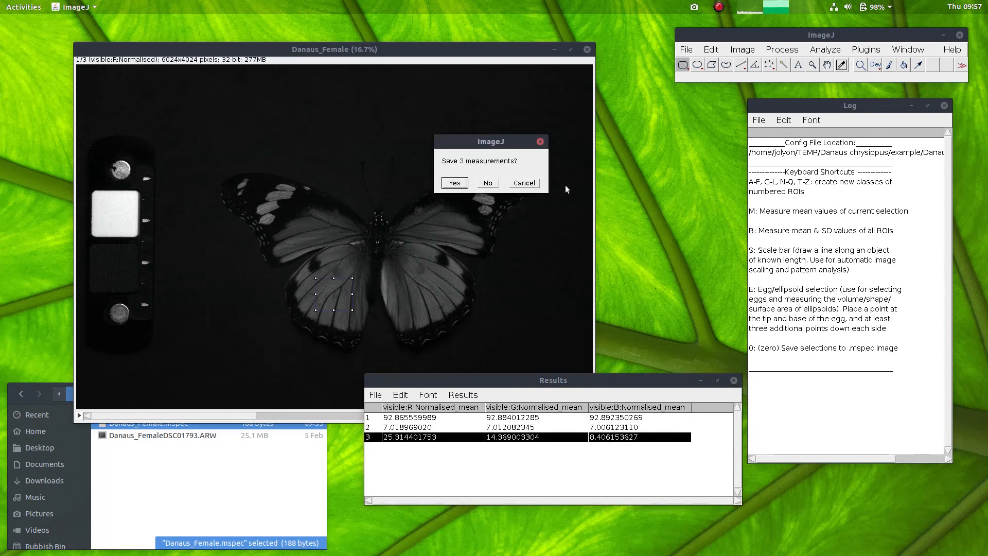
left_click(489, 183)
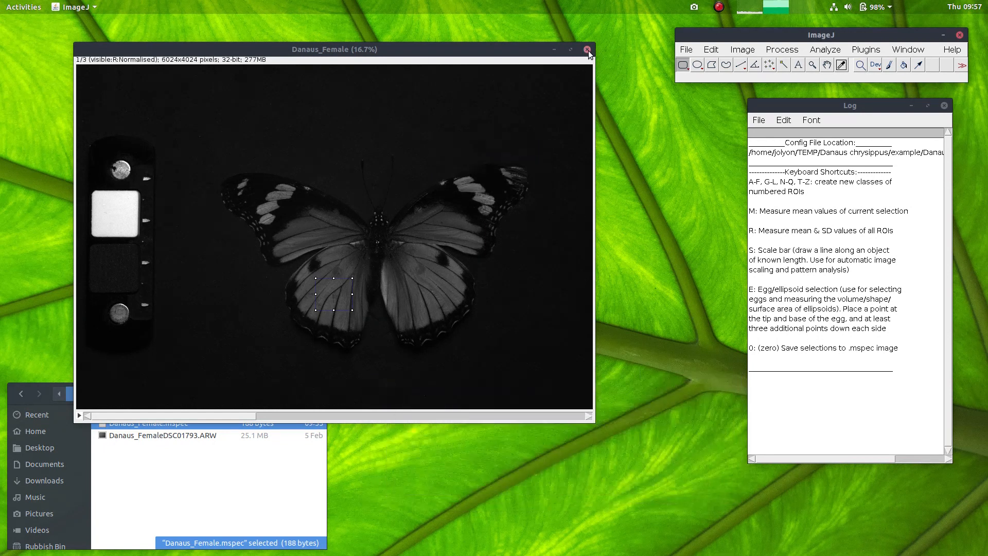
left_click(587, 50)
left_click(946, 106)
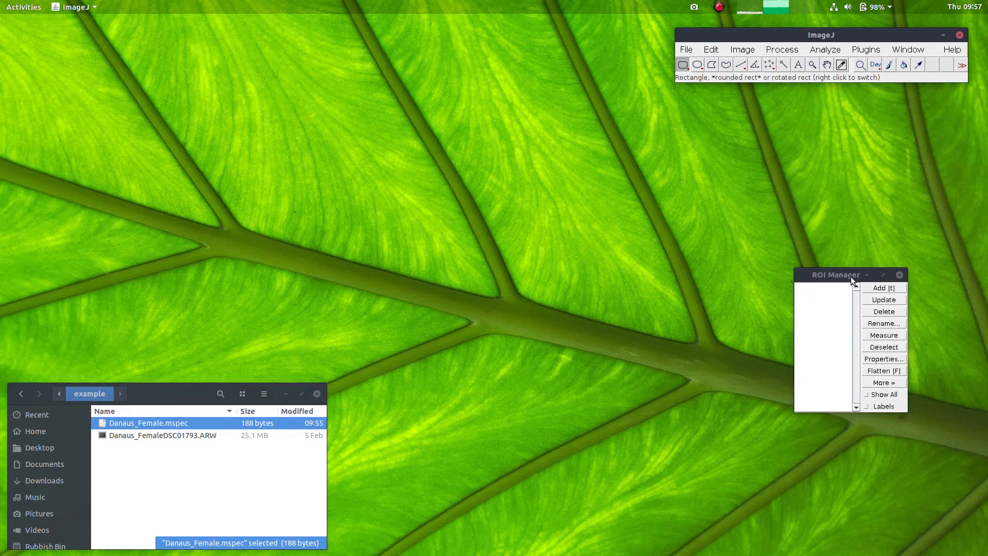
left_click(899, 275)
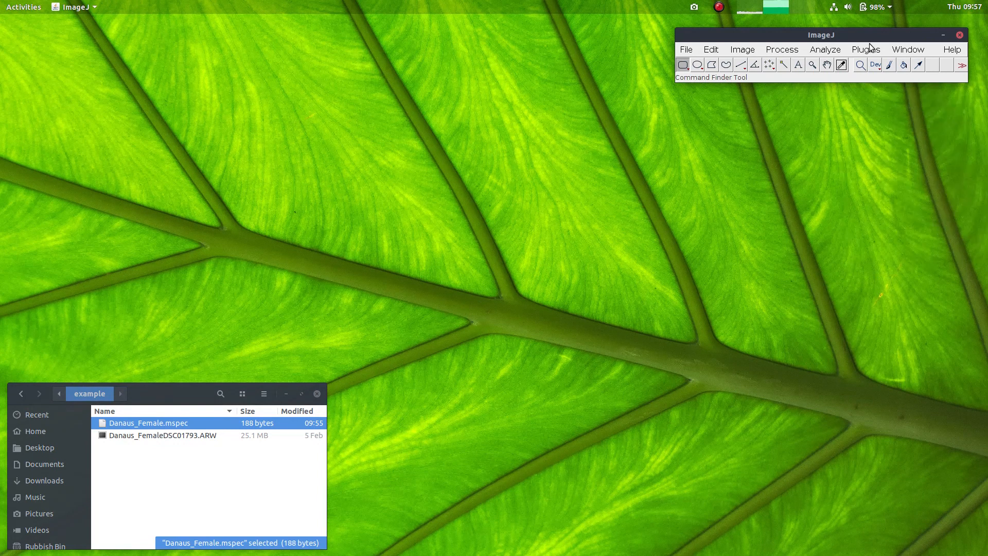
left_click(870, 48)
mouse_move(872, 257)
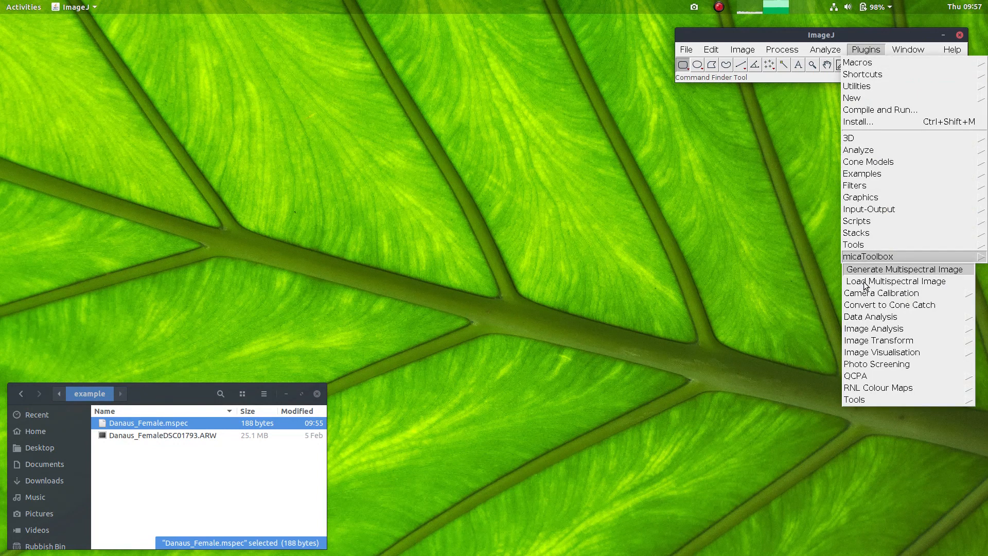
left_click(813, 35)
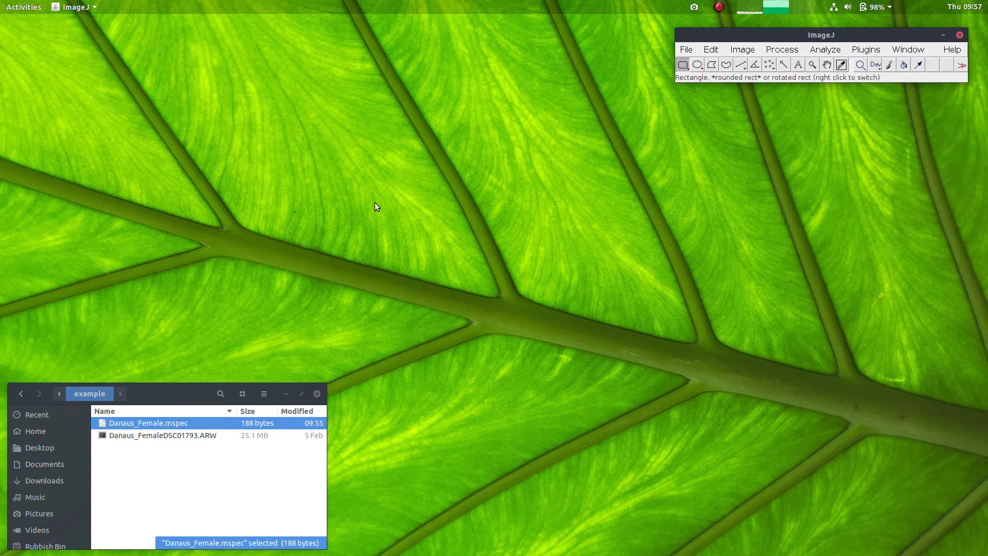
- Check the renamed RAW photo and the Danaus_Female.mspec file in the example folder
left_click(170, 435)
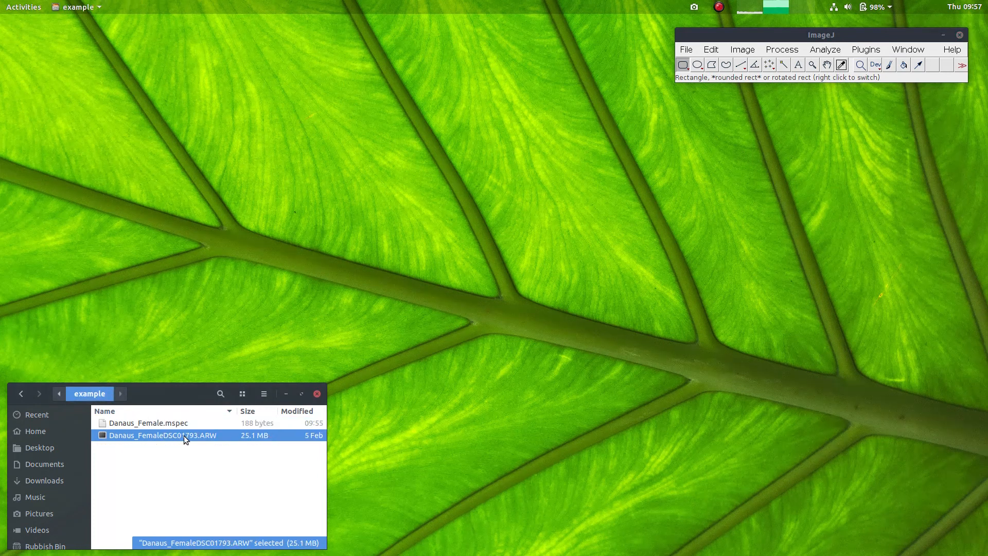
left_click(156, 456)
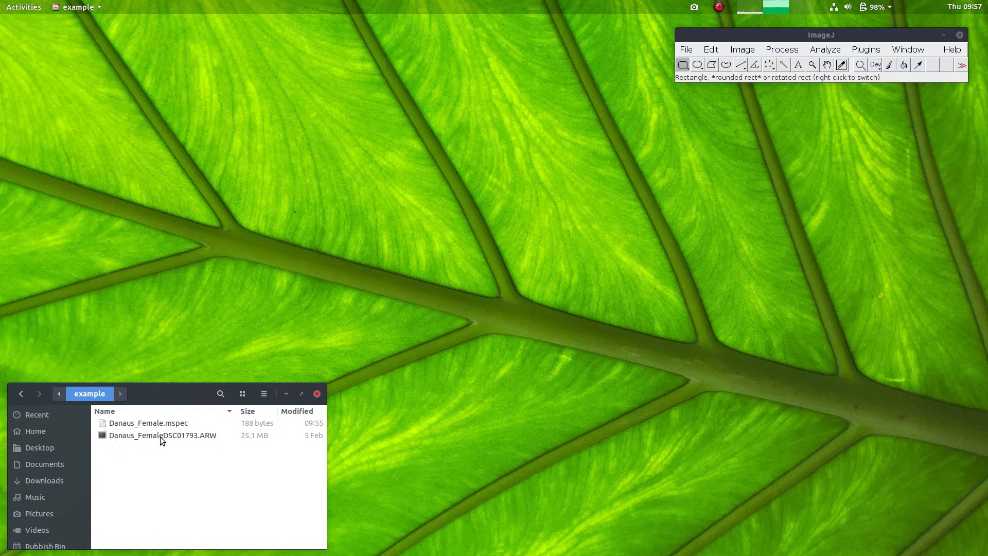
left_click(127, 424)
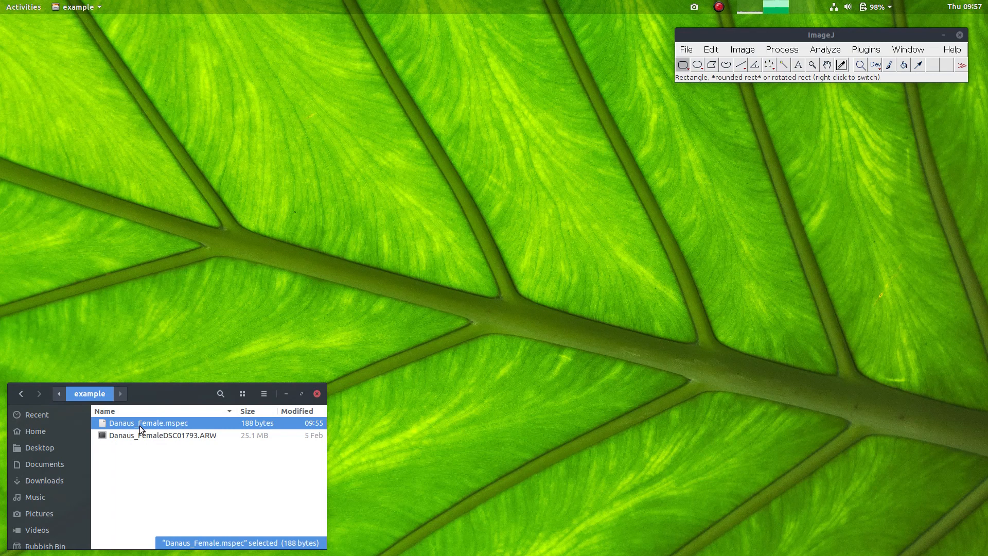
left_click(187, 437)
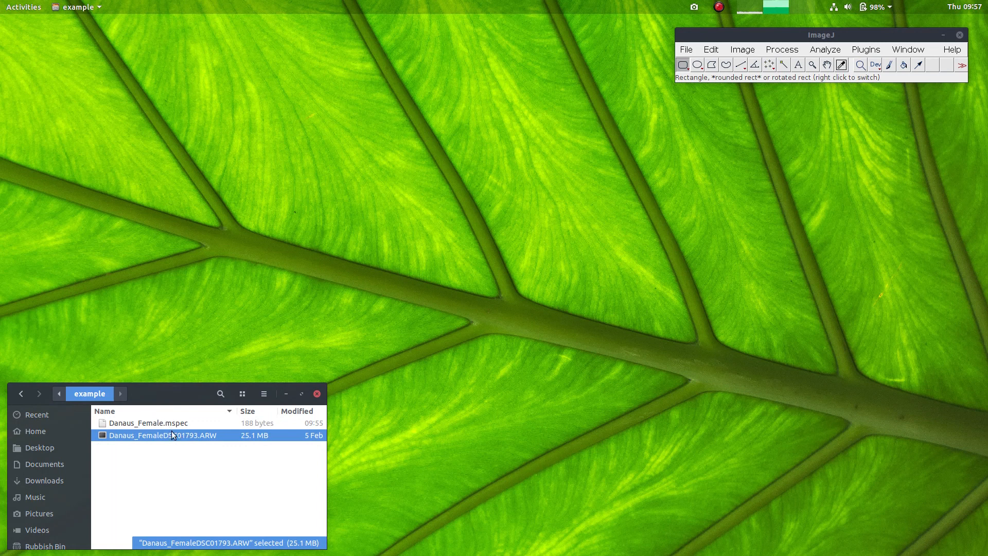
- Open Danaus_Female.mspec in the text editor, review its photo name, channel labels and standard values, and close it
double_click(165, 424)
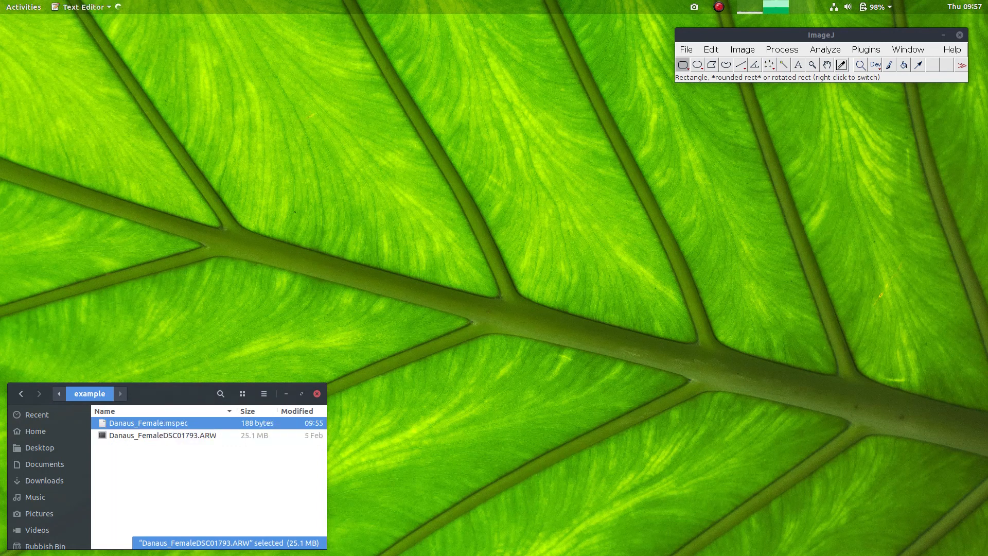
left_click_drag(245, 27, 325, 136)
left_click_drag(81, 160, 333, 201)
left_click(333, 200)
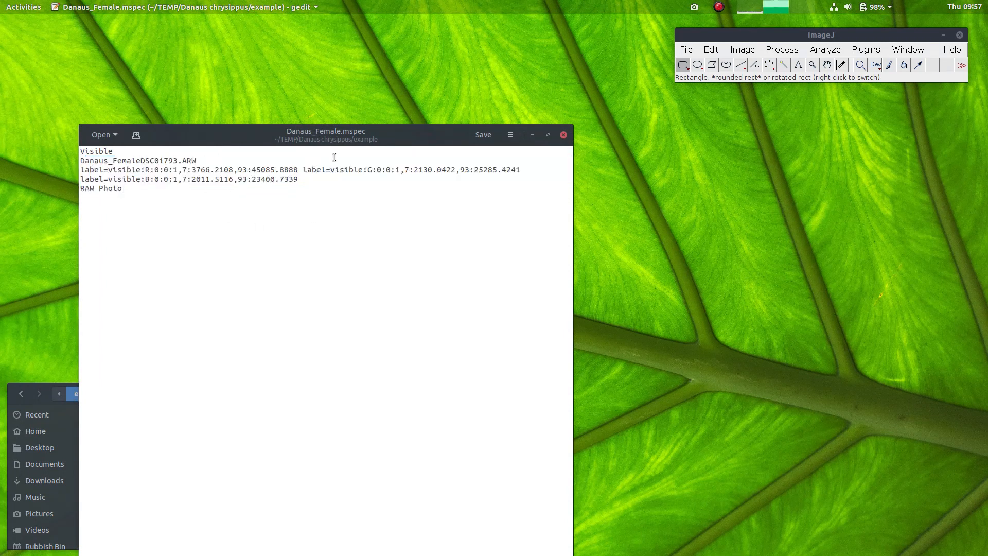
left_click(564, 135)
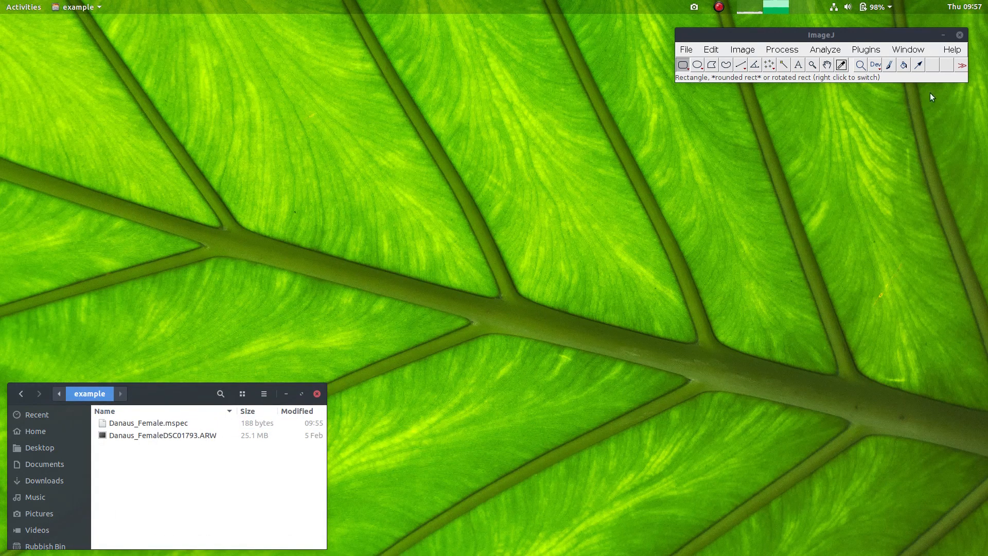
- Load Danaus_Female.mspec with micaToolbox, choosing Linear Colour Image as the image output
left_click(872, 53)
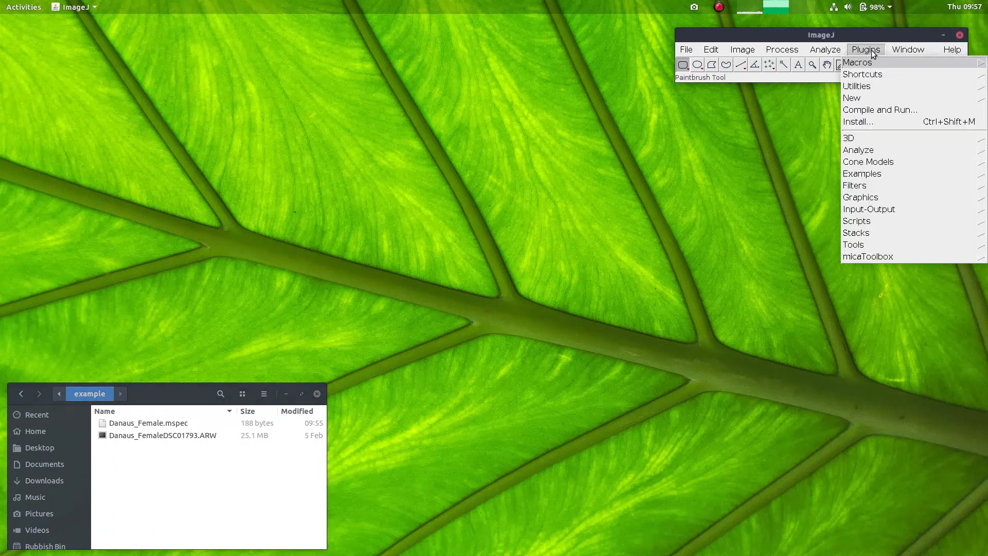
mouse_move(861, 257)
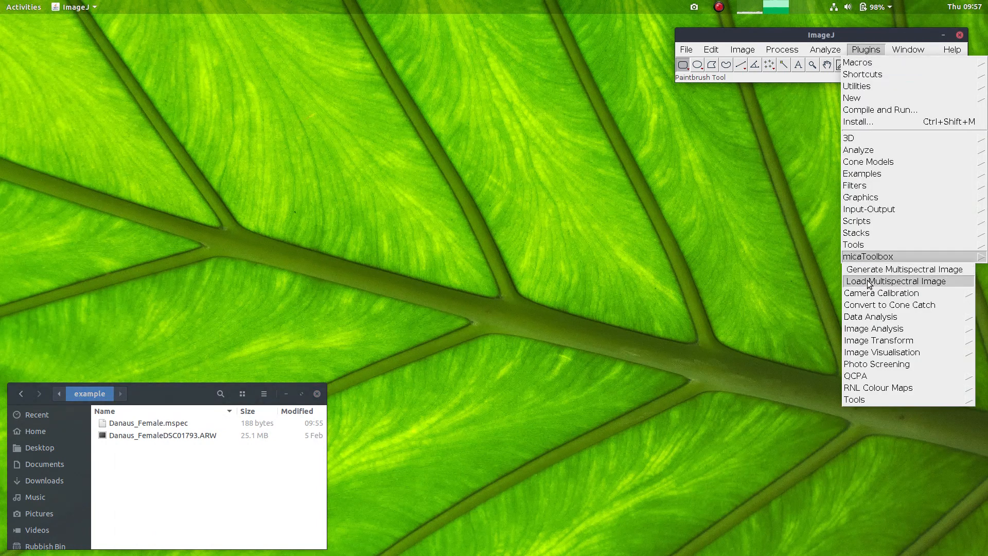
left_click(870, 281)
double_click(146, 78)
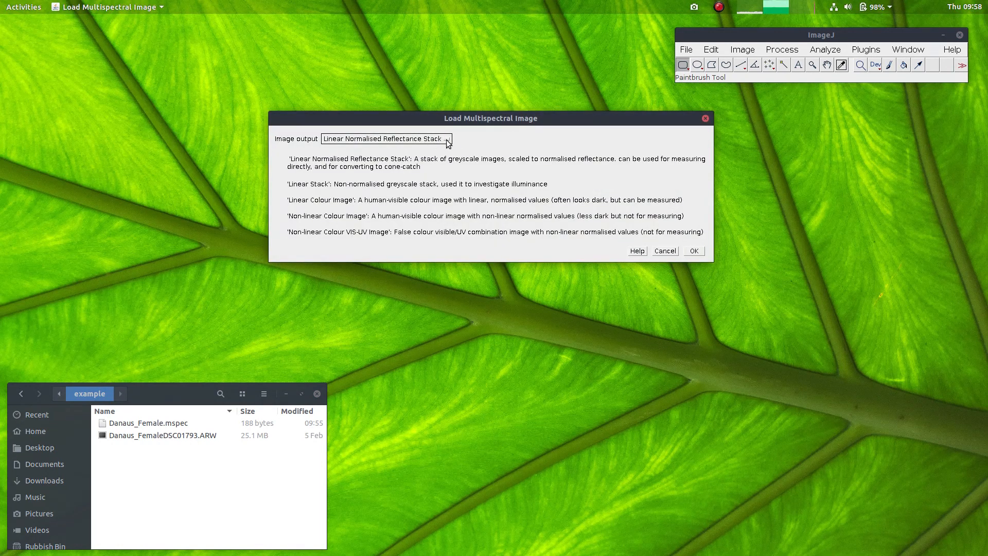
left_click(446, 140)
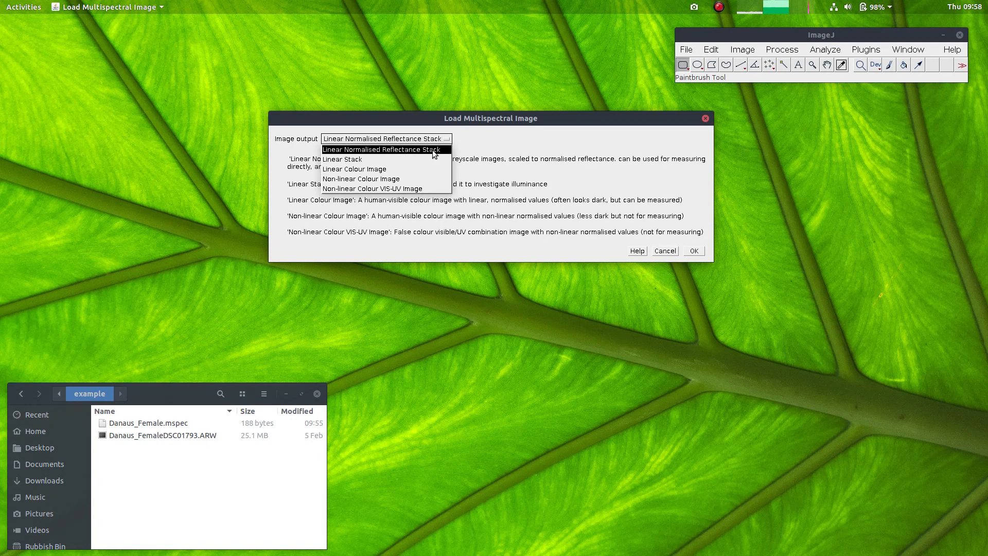
left_click(349, 159)
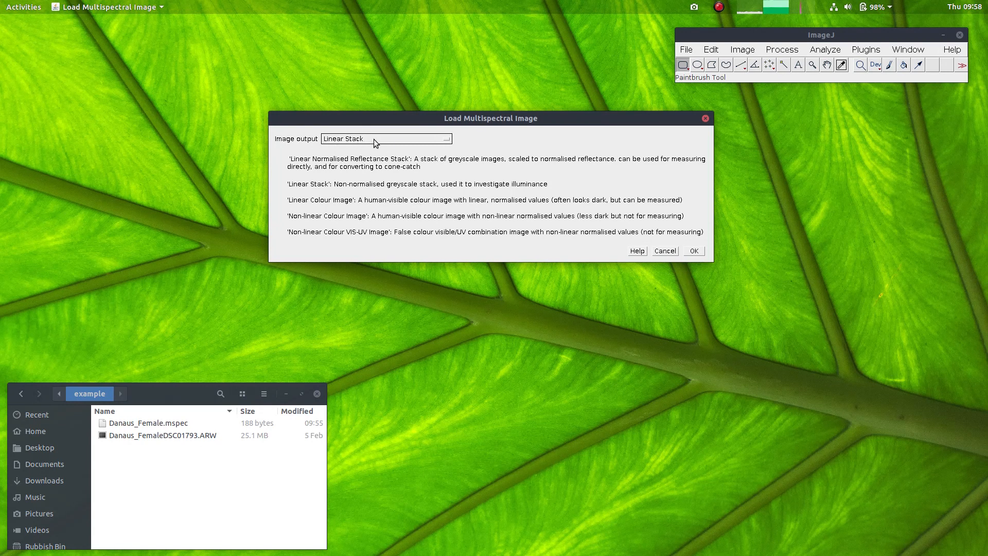
left_click(344, 140)
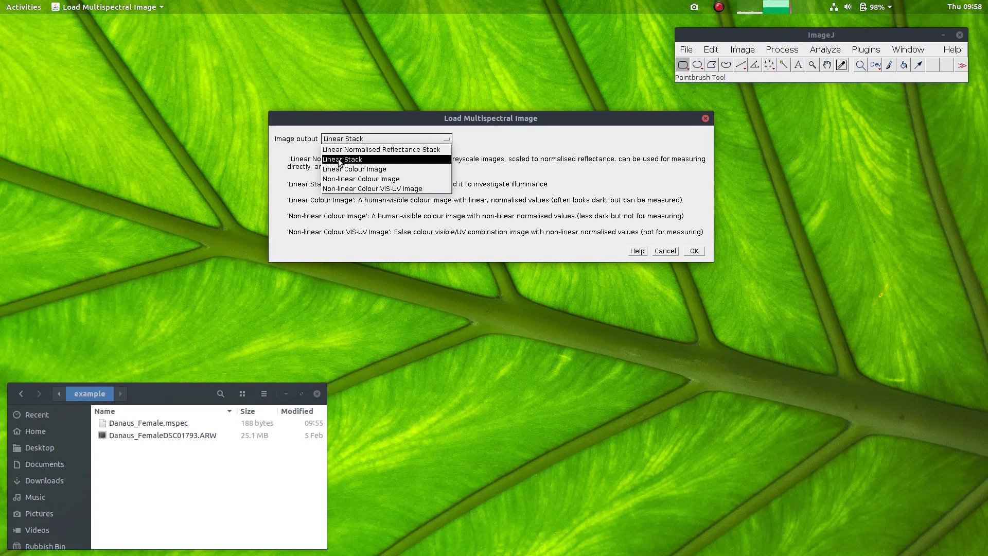
left_click(367, 169)
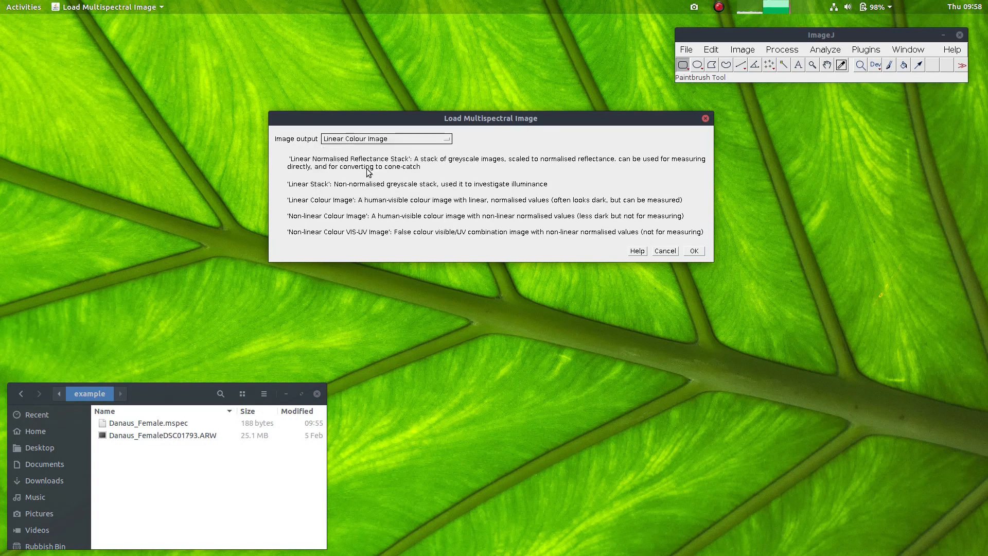
left_click(694, 250)
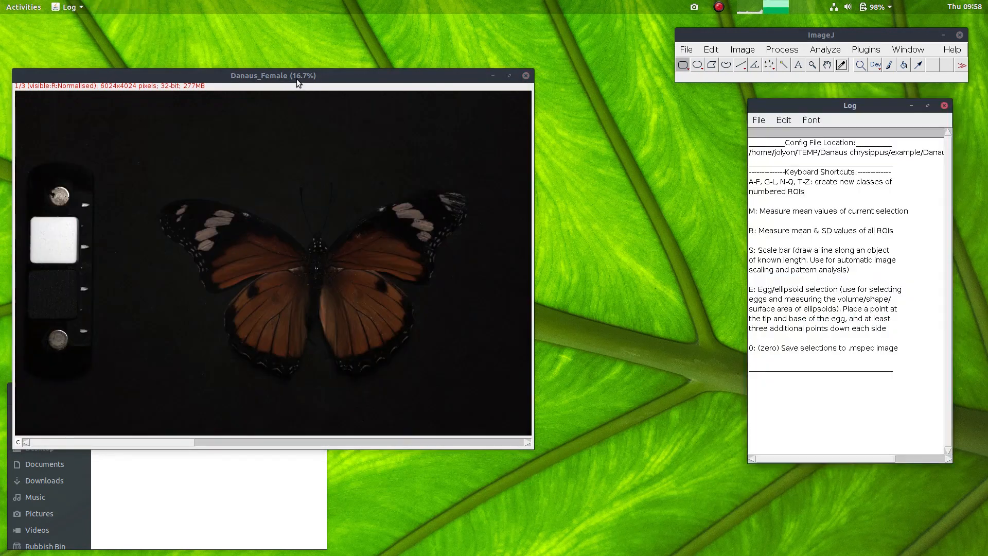
- Measure the mean values of a rectangle about 390 by 414 pixels on the dark grey standard, and discard the results and selection
left_click_drag(289, 78, 411, 79)
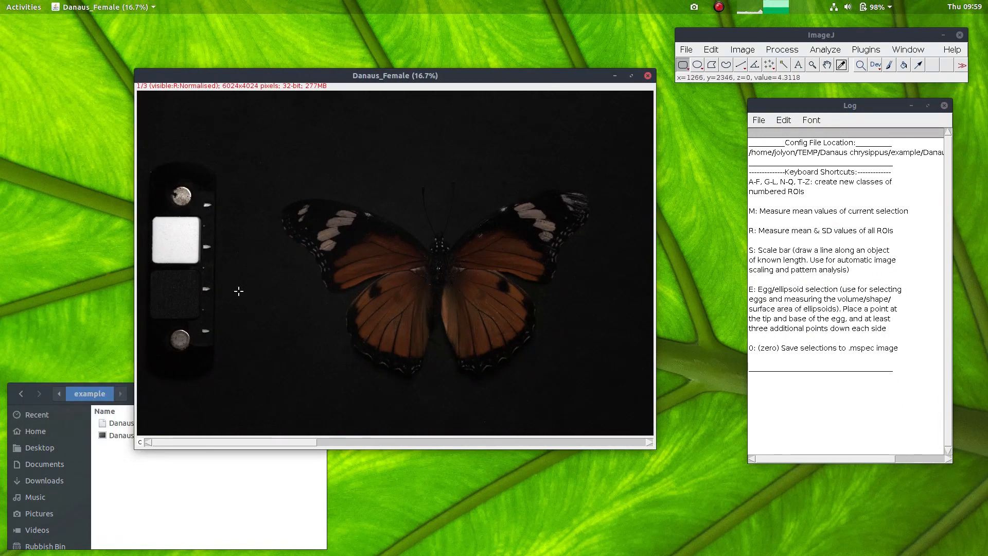
left_click_drag(158, 276, 179, 295)
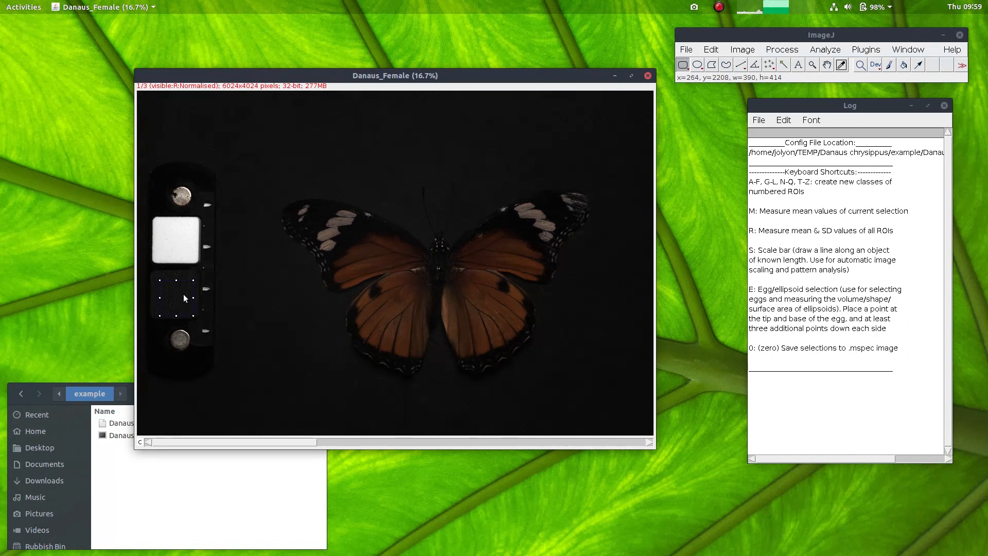
key("m")
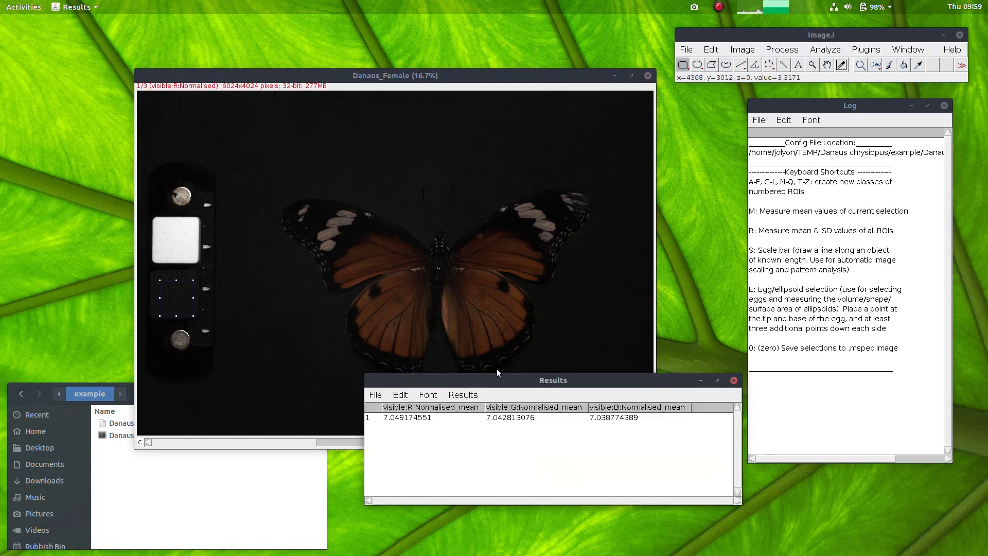
left_click(498, 420)
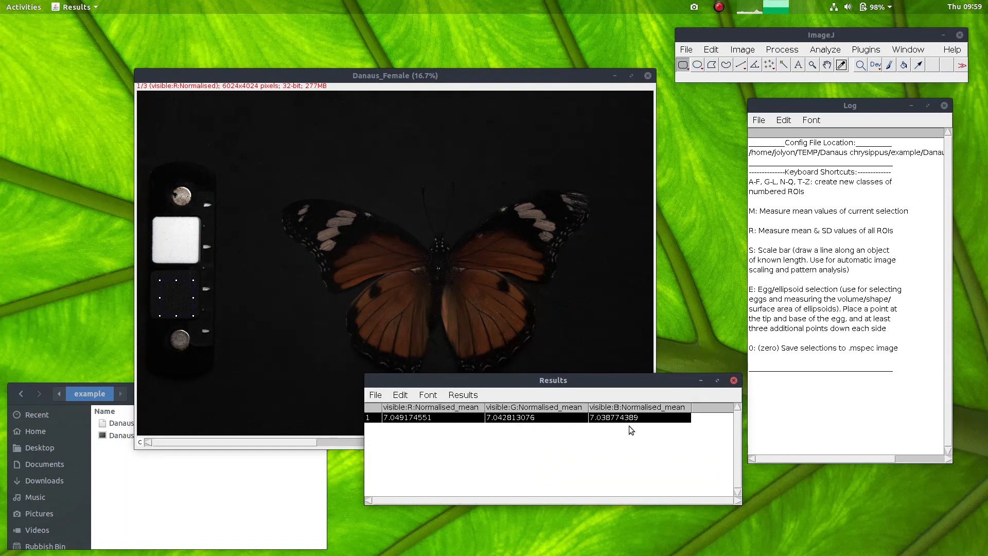
left_click(734, 381)
left_click(467, 187)
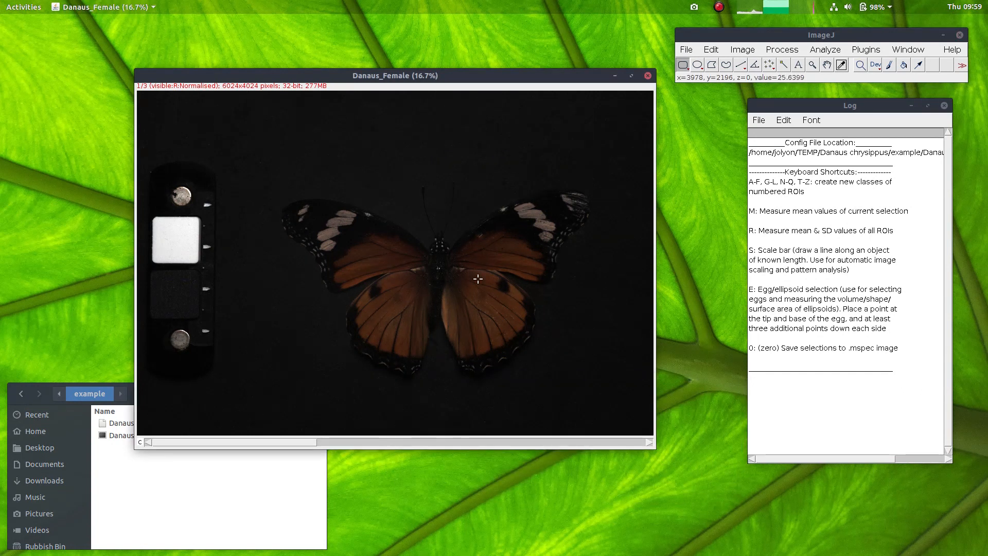
- Examine the butterfly's wings, body and pale wing markings close up in the linear colour image
left_click_drag(366, 77, 321, 60)
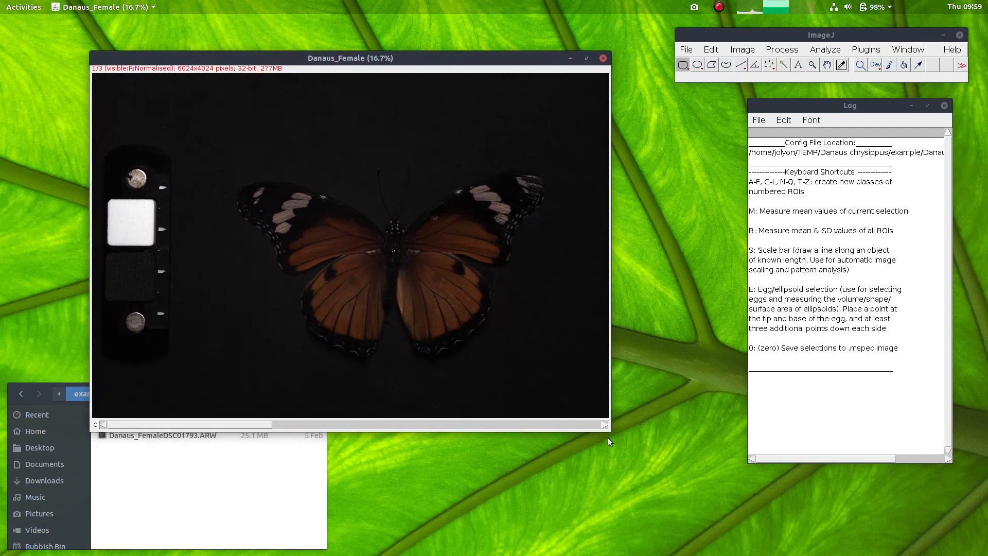
key("plus")
key("plus")
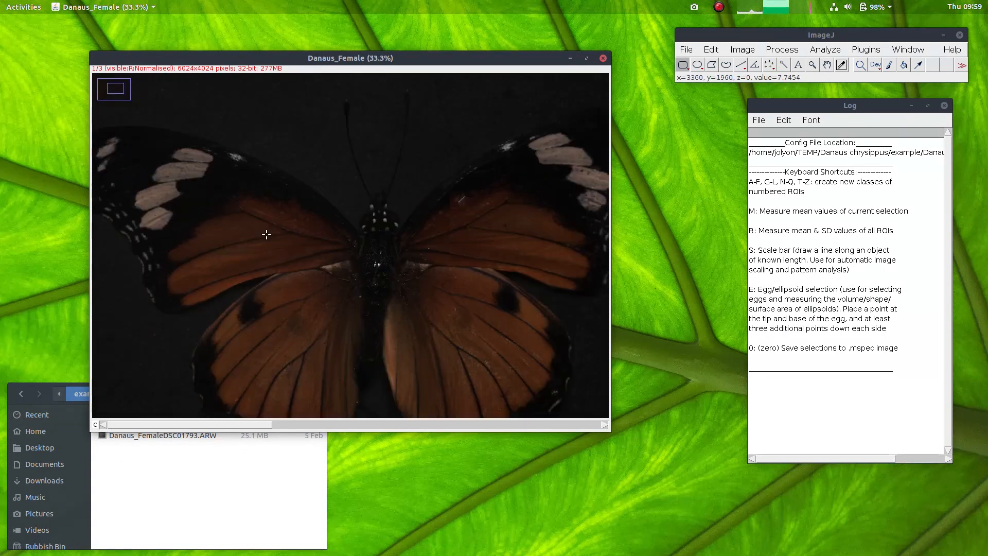
key("plus")
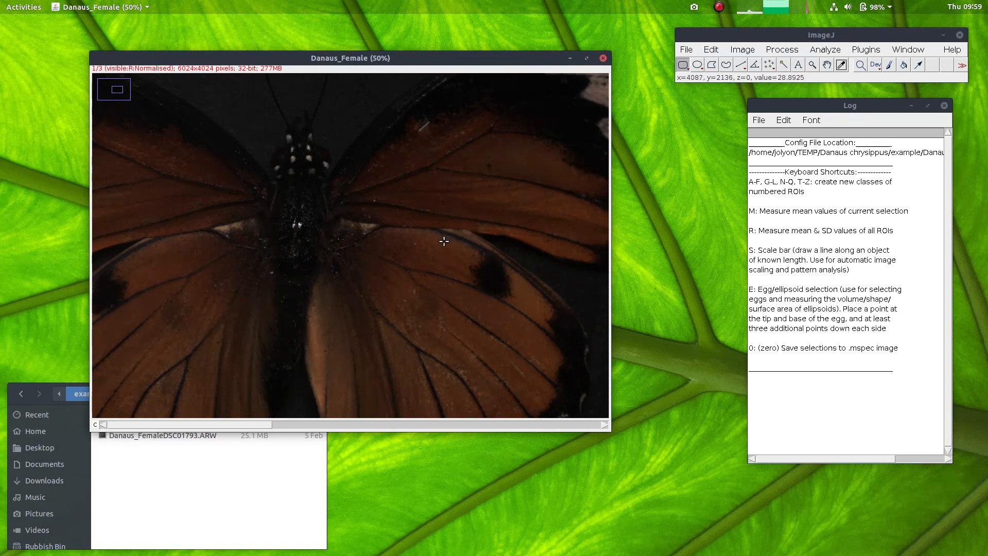
key("minus")
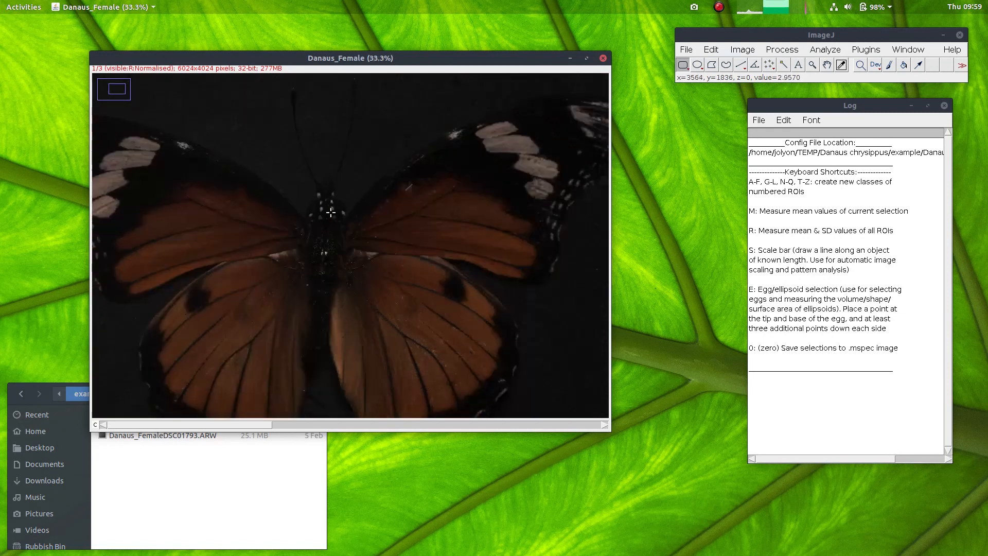
key("minus")
key("plus")
key("plus")
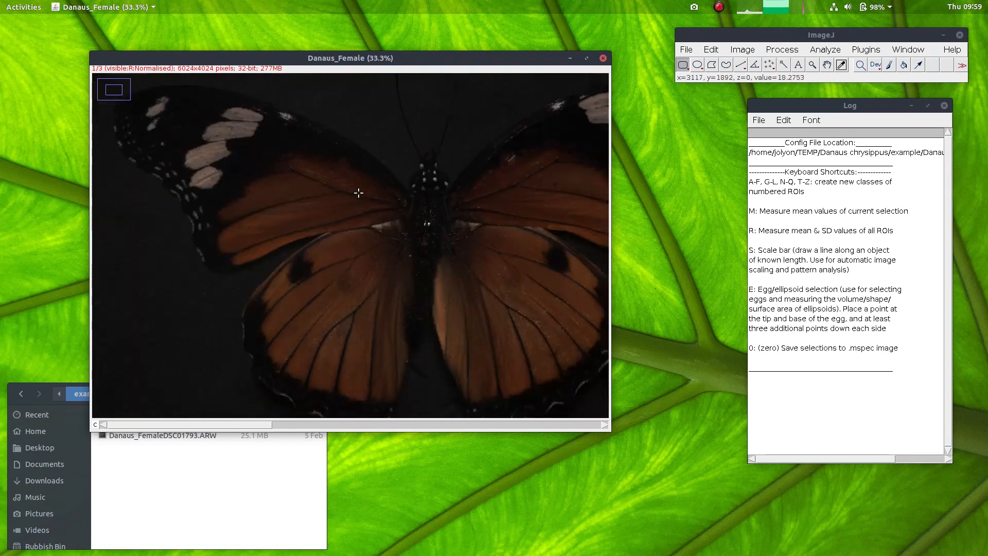
key("minus")
key("minus")
key("minus")
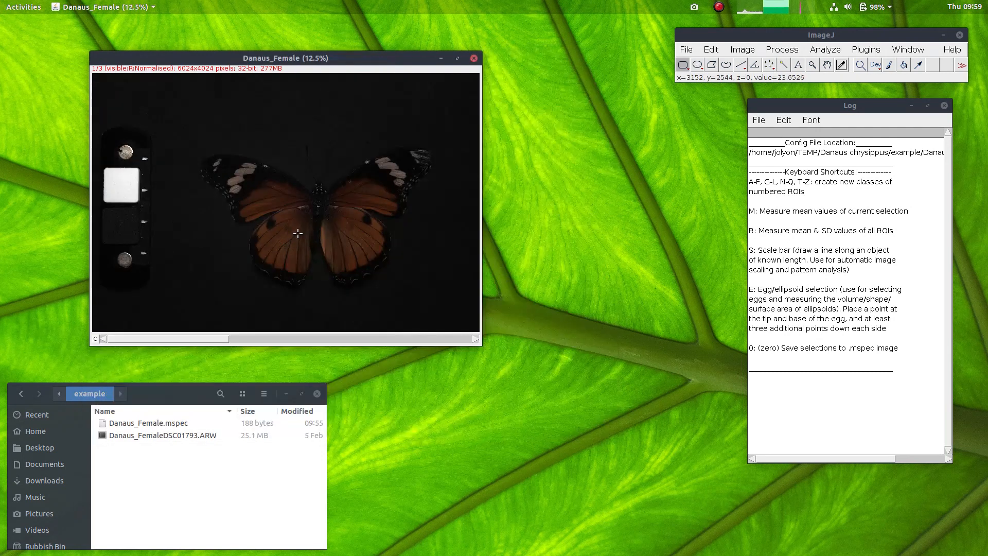
scroll(311, 219, "up", 3)
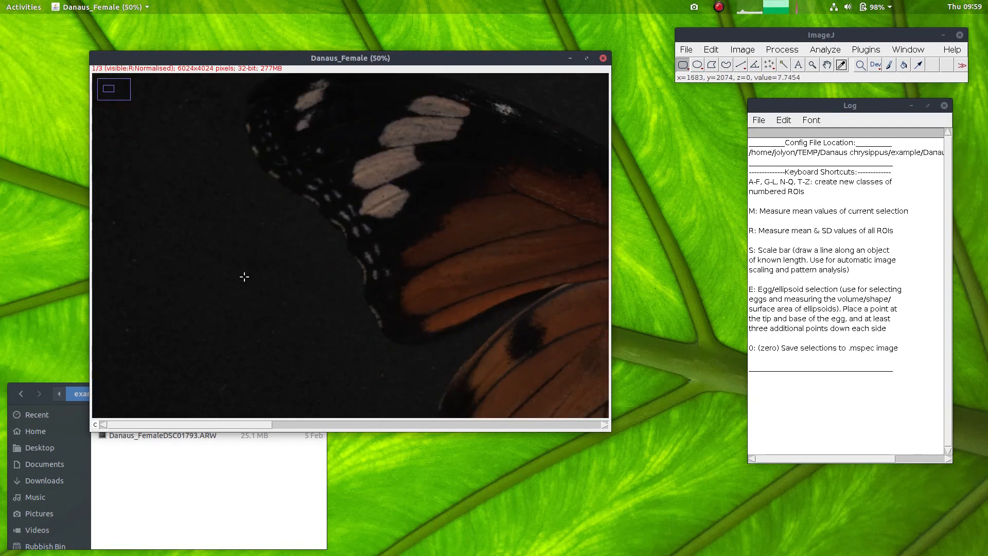
scroll(319, 251, "down", 3)
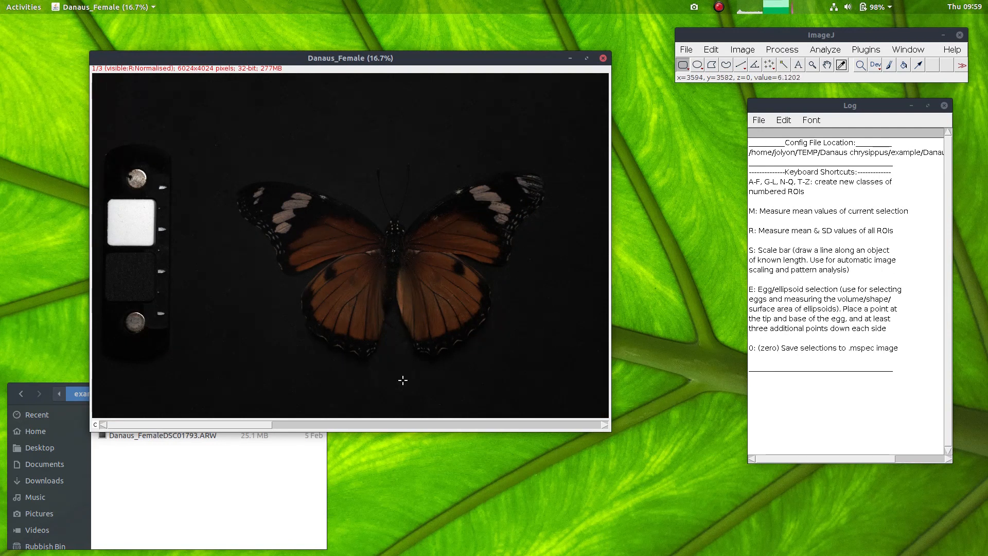
- Close the linear image and reload Danaus_Female.mspec with the Non-linear Colour Image output
left_click(603, 58)
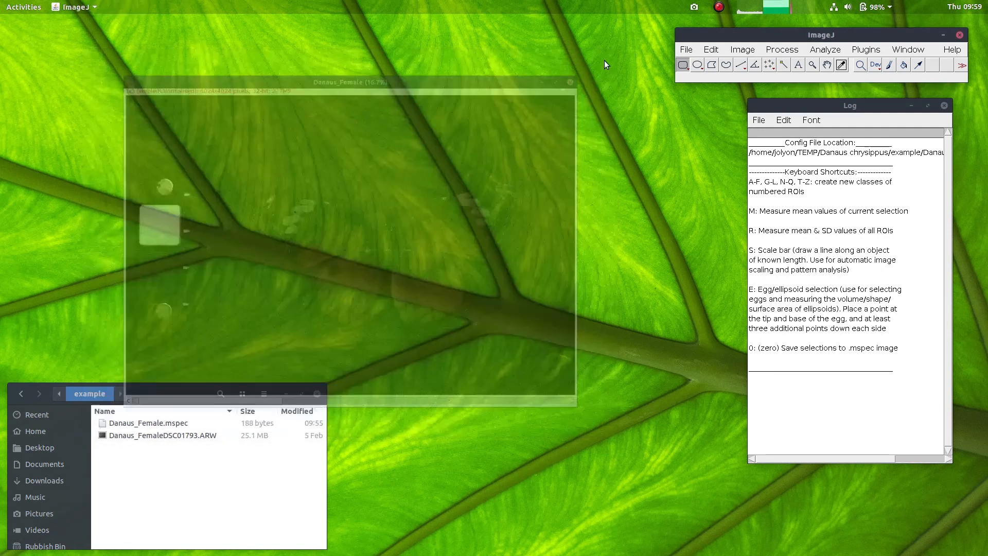
left_click(867, 50)
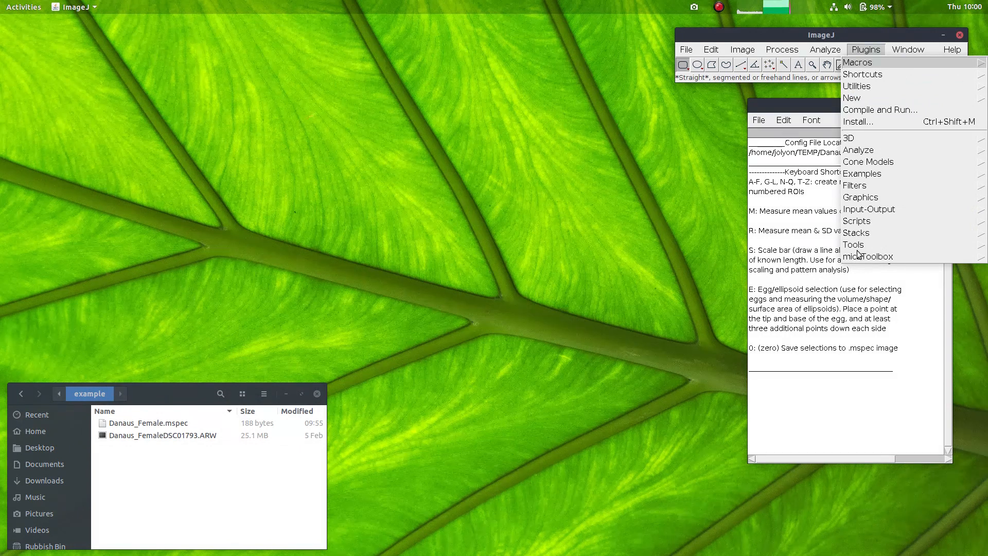
mouse_move(859, 258)
left_click(874, 281)
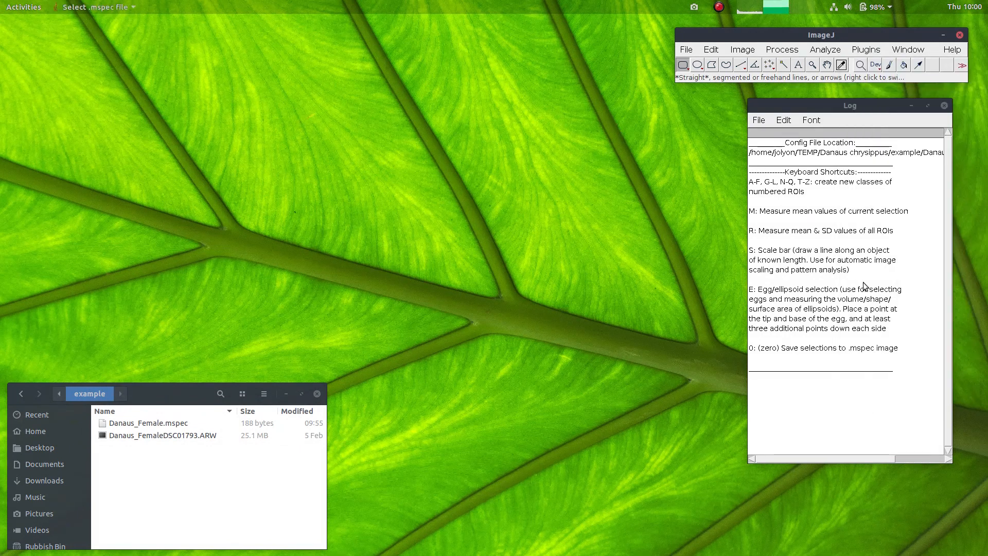
double_click(177, 80)
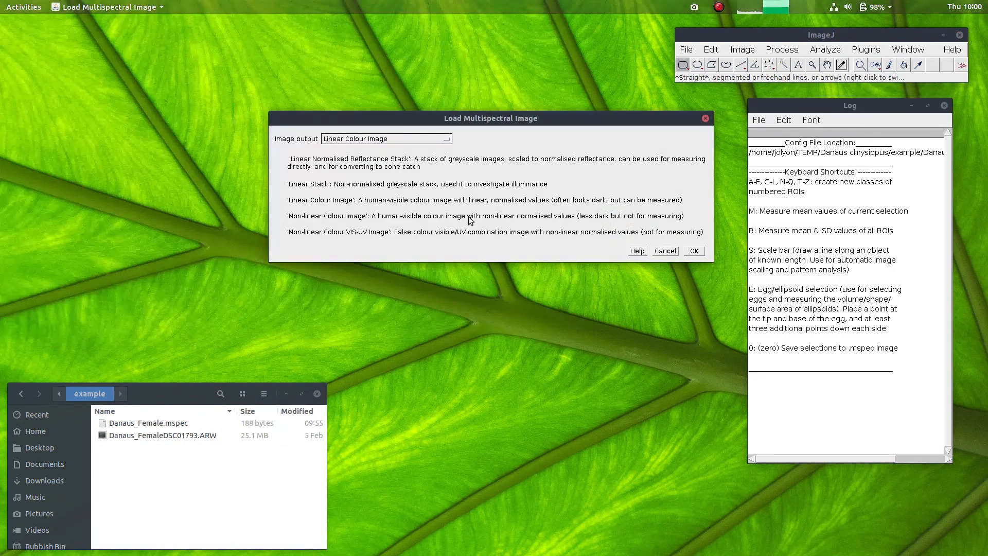
left_click(387, 141)
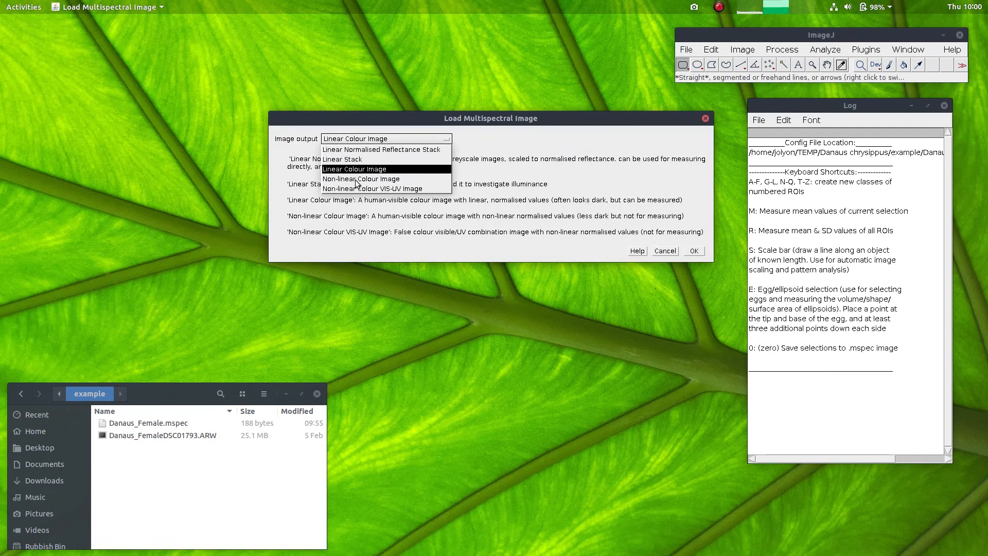
left_click(375, 180)
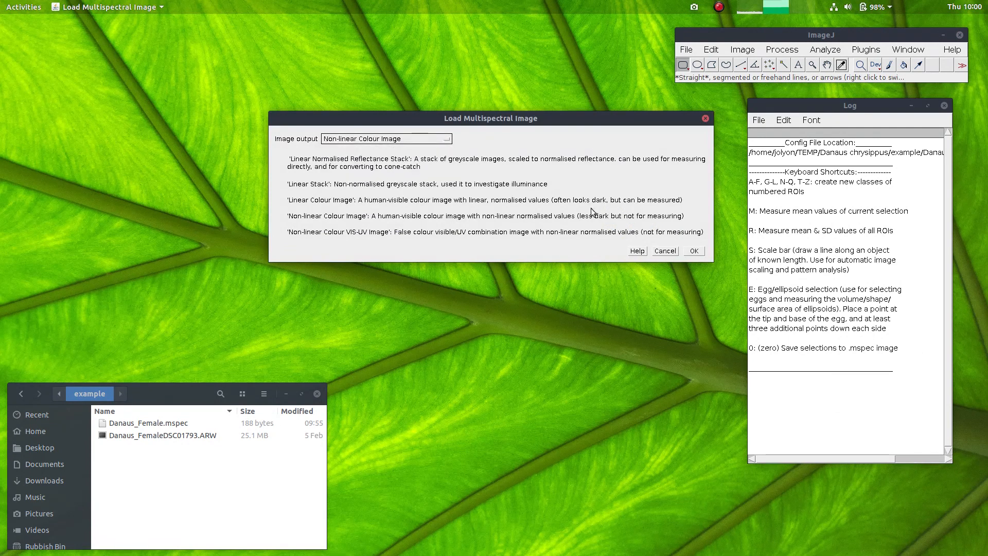
left_click(694, 251)
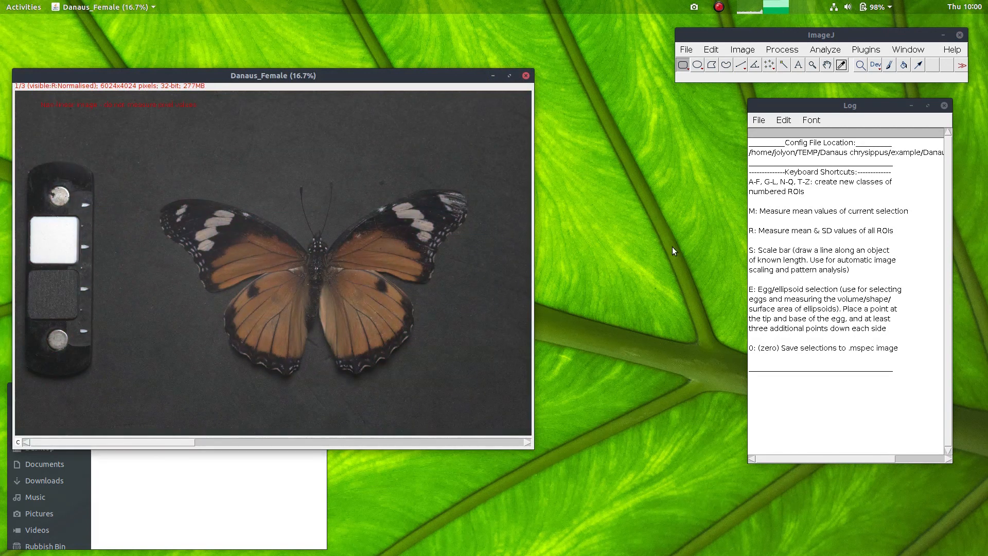
- Inspect the forewing's pale spots and orange areas close up in the non-linear colour image
left_click_drag(280, 76, 344, 64)
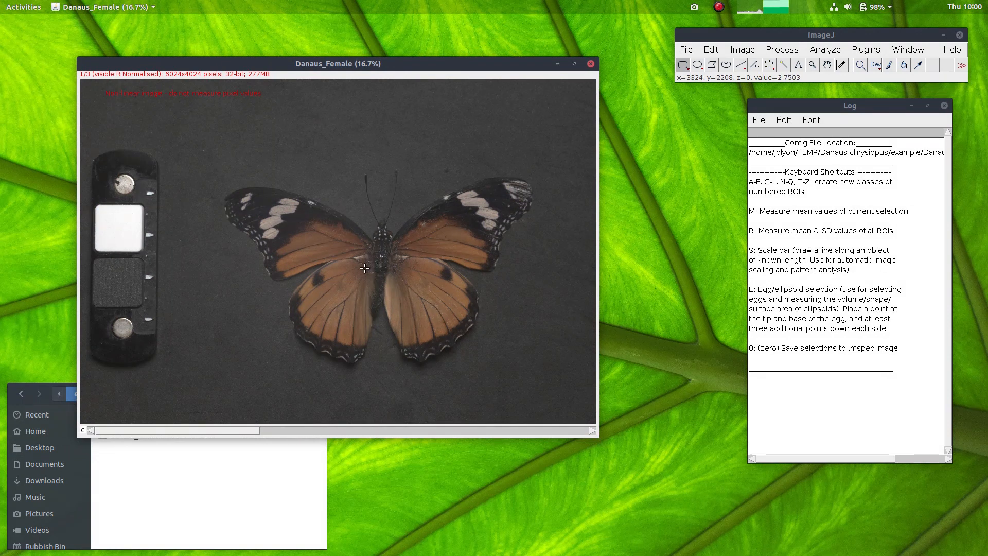
scroll(331, 258, "up", 3)
scroll(293, 270, "up", 1)
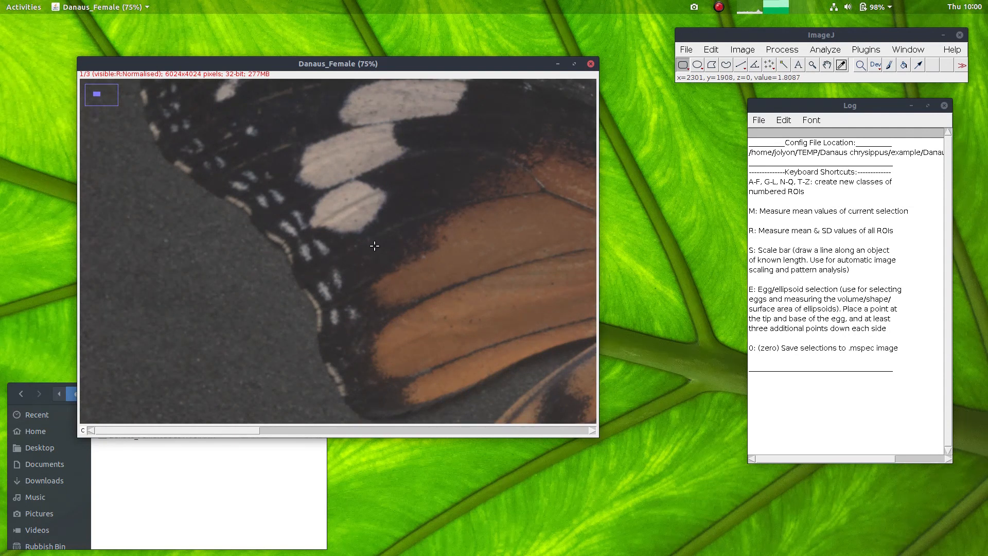
scroll(262, 268, "down", 1)
scroll(262, 268, "down", 3)
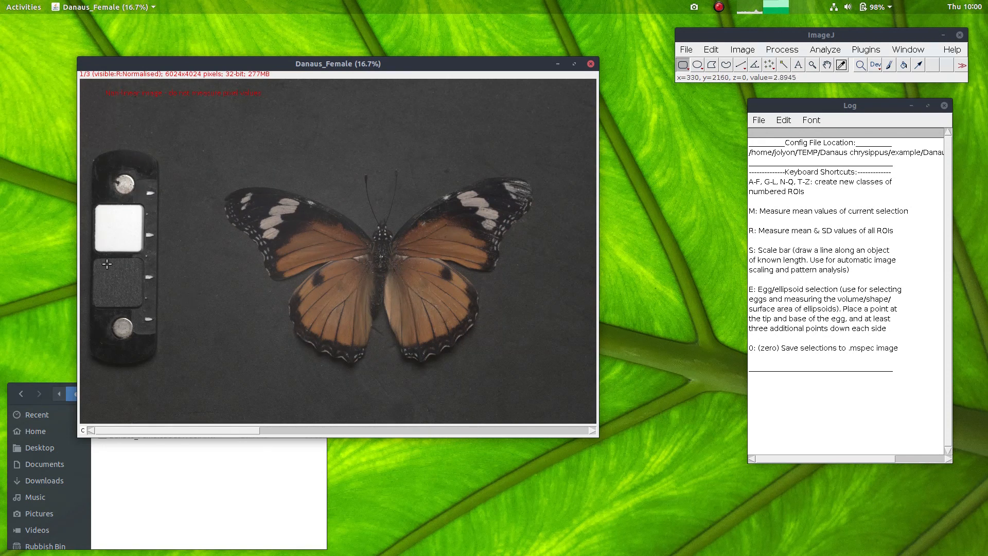
- Measure the dark grey standard's mean channel values in the non-linear image, review them, and close the results
left_click_drag(97, 263, 135, 300)
key("m")
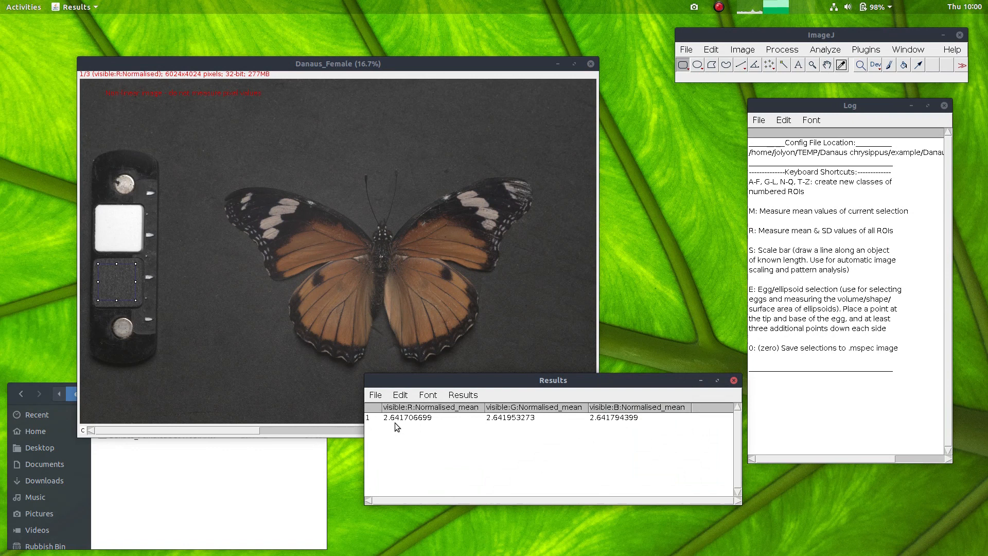
left_click(604, 419)
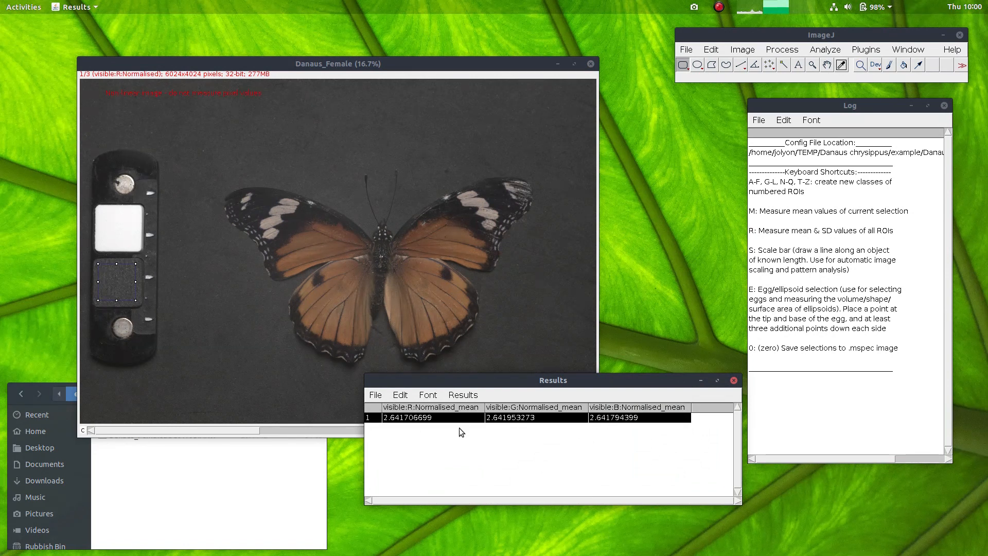
left_click(534, 440)
left_click_drag(647, 387, 640, 400)
left_click(727, 393)
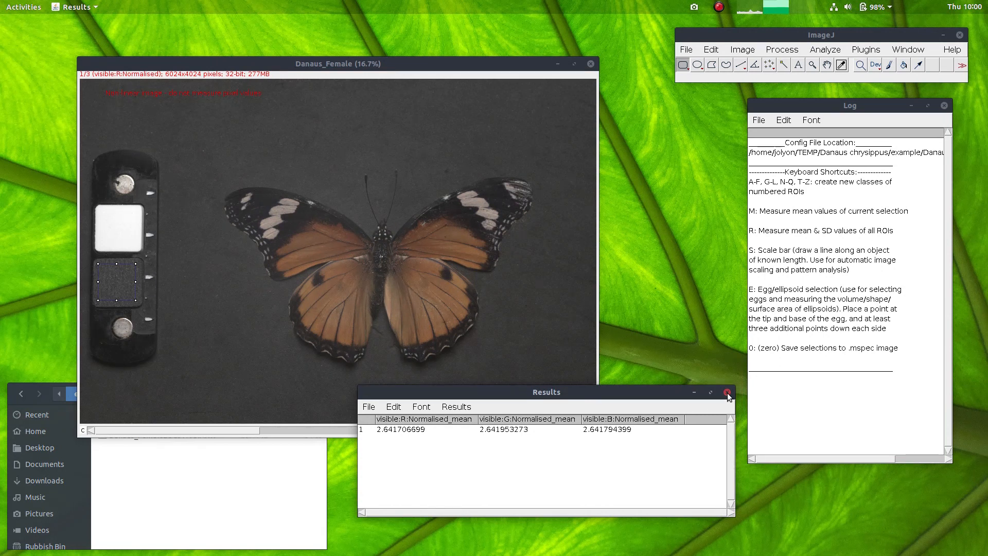
left_click(489, 183)
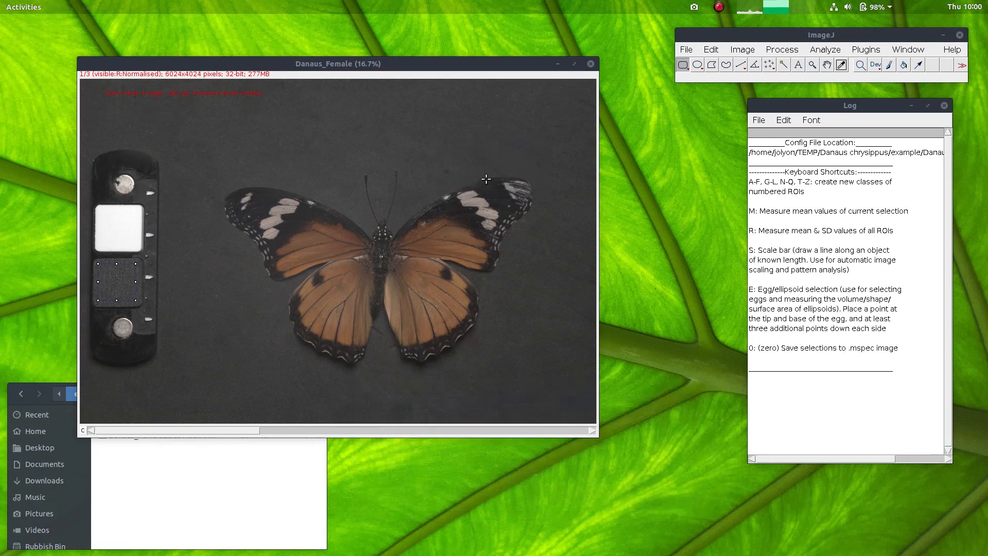
- Clear the selection, enlarge the image window, and outline the left forewing's orange area freehand as a class F ROI
left_click(354, 69)
left_click(394, 209)
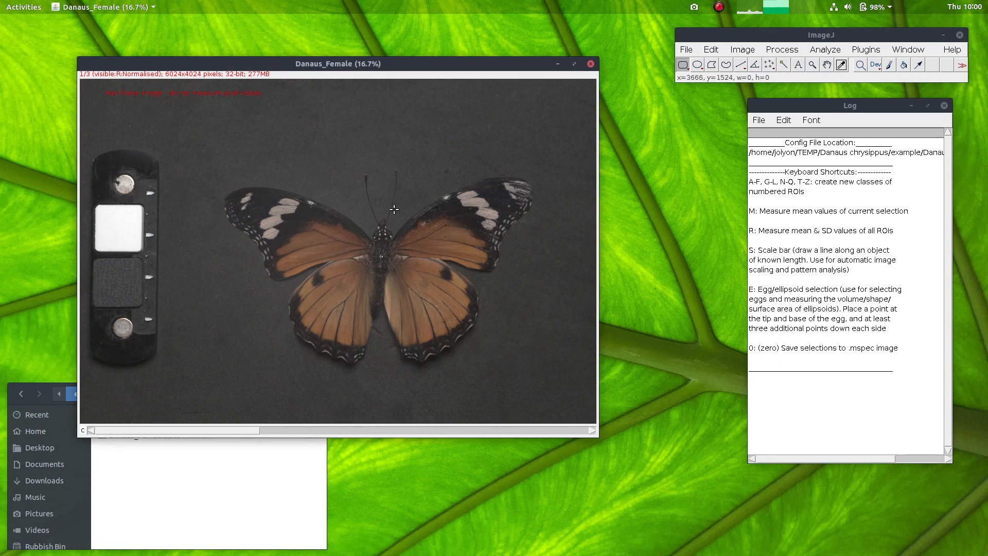
scroll(327, 195, "up", 1)
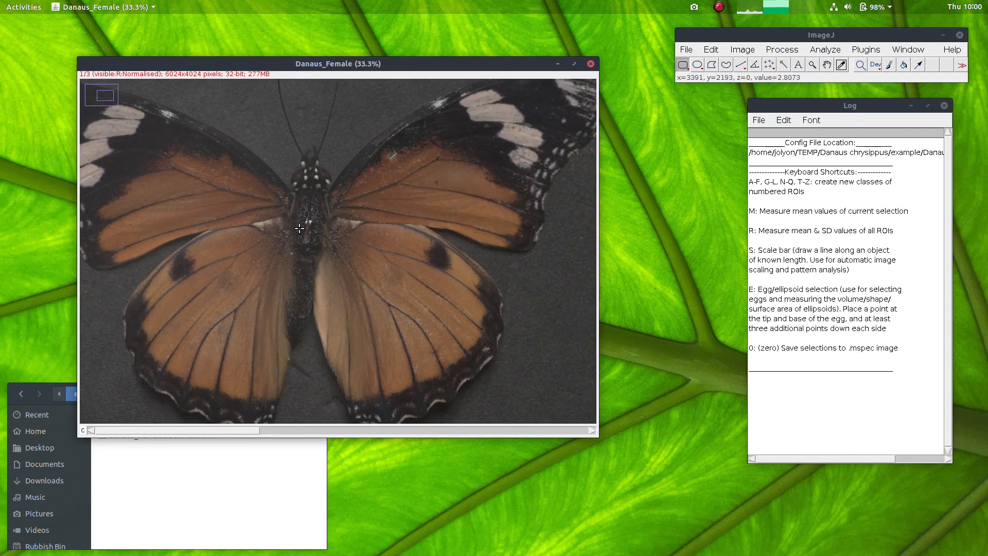
left_click(726, 65)
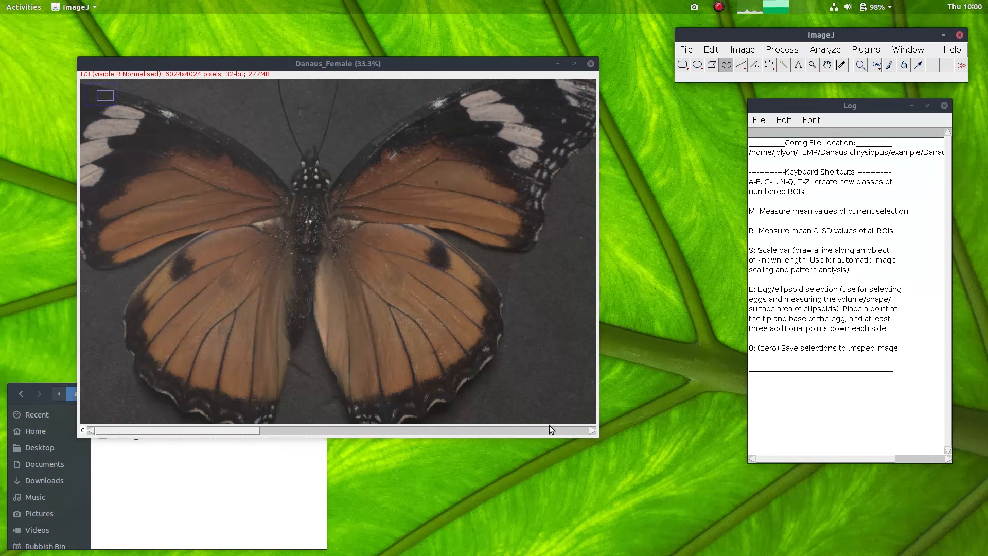
left_click_drag(598, 437, 708, 482)
key("minus")
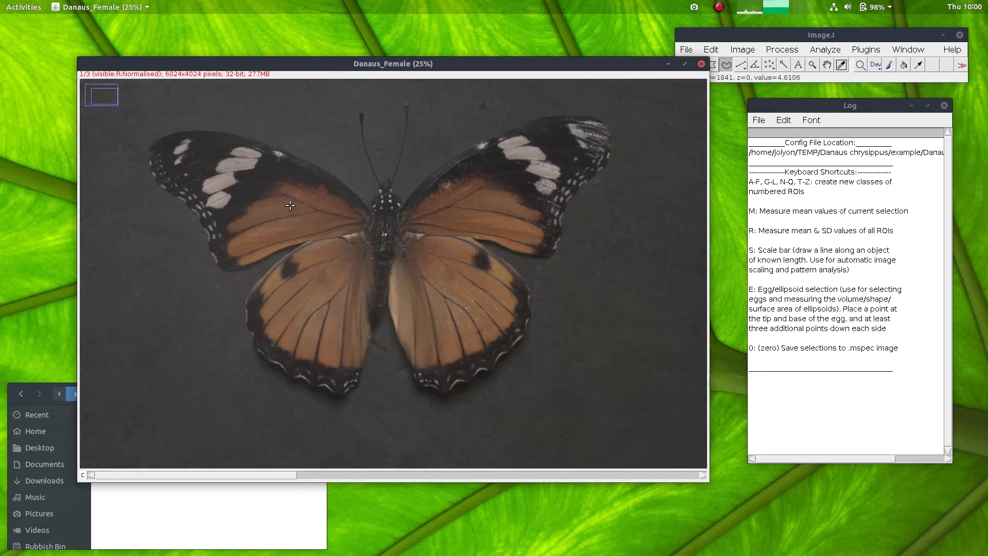
key("plus")
mouse_move(237, 255)
left_mouse_down()
mouse_move(185, 294)
mouse_move(203, 335)
mouse_move(258, 309)
mouse_move(340, 295)
mouse_move(314, 254)
mouse_move(256, 247)
mouse_move(243, 256)
left_mouse_up()
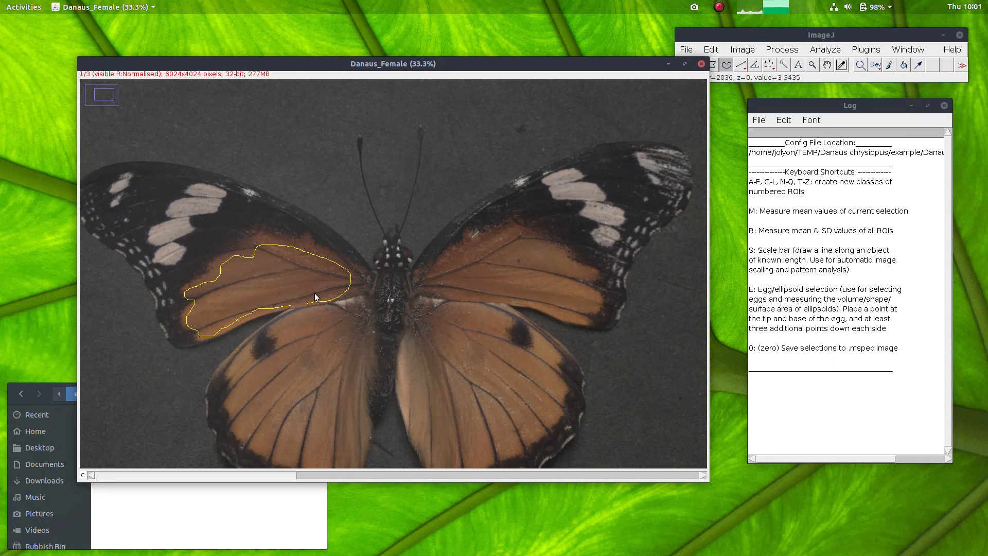
key("f")
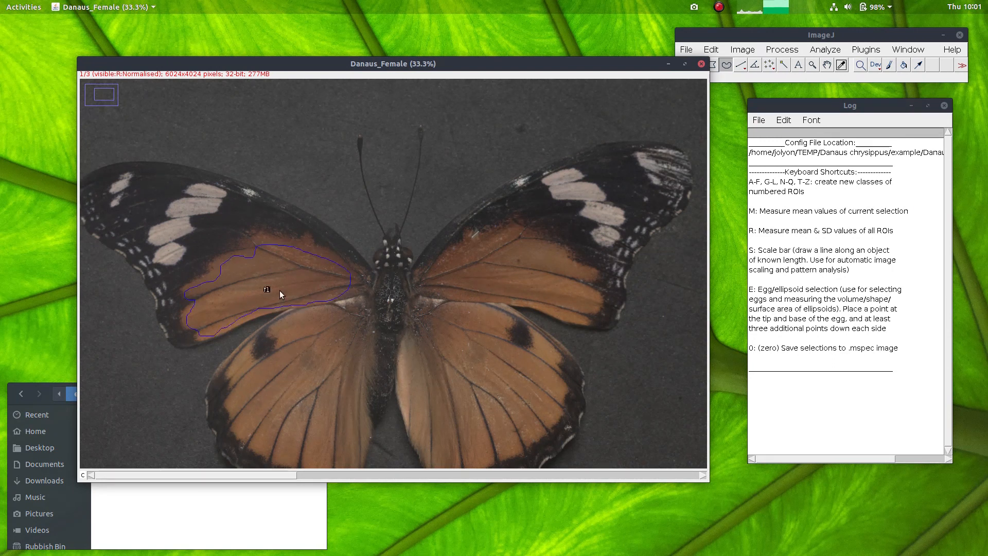
- Rearrange the Log and ROI Manager windows so both are fully accessible beside the butterfly image
left_click_drag(830, 105, 747, 91)
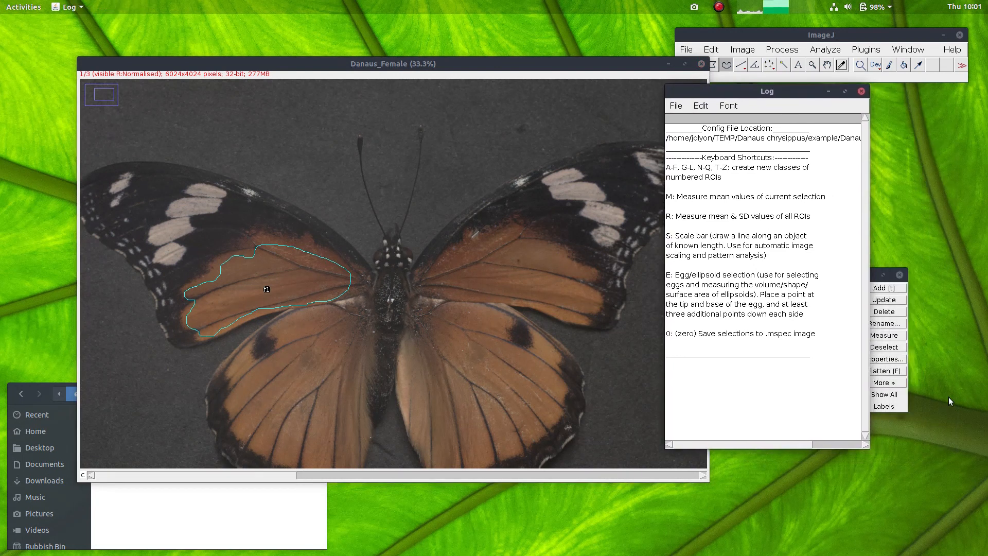
left_click(906, 376)
left_click_drag(826, 279, 842, 389)
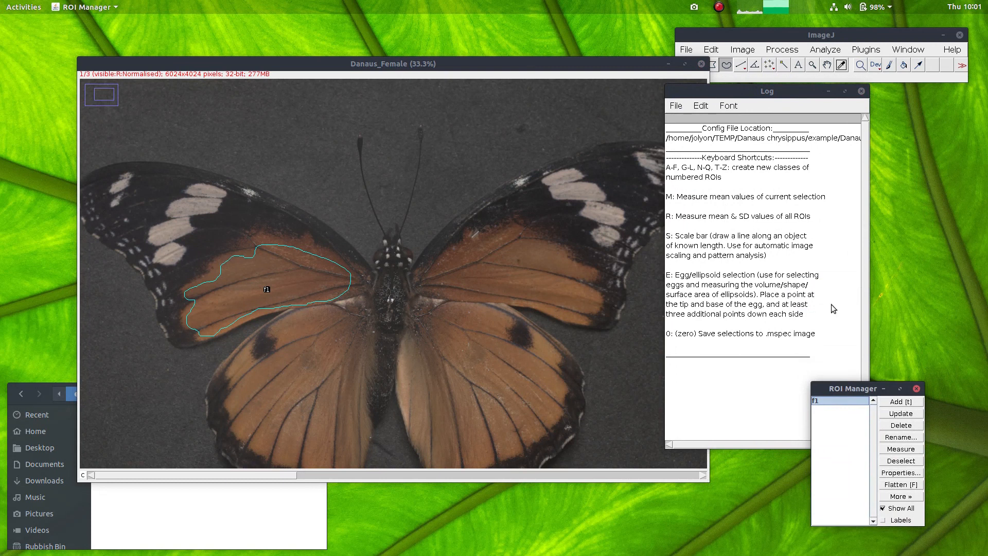
left_click_drag(762, 103, 832, 102)
left_click(822, 488)
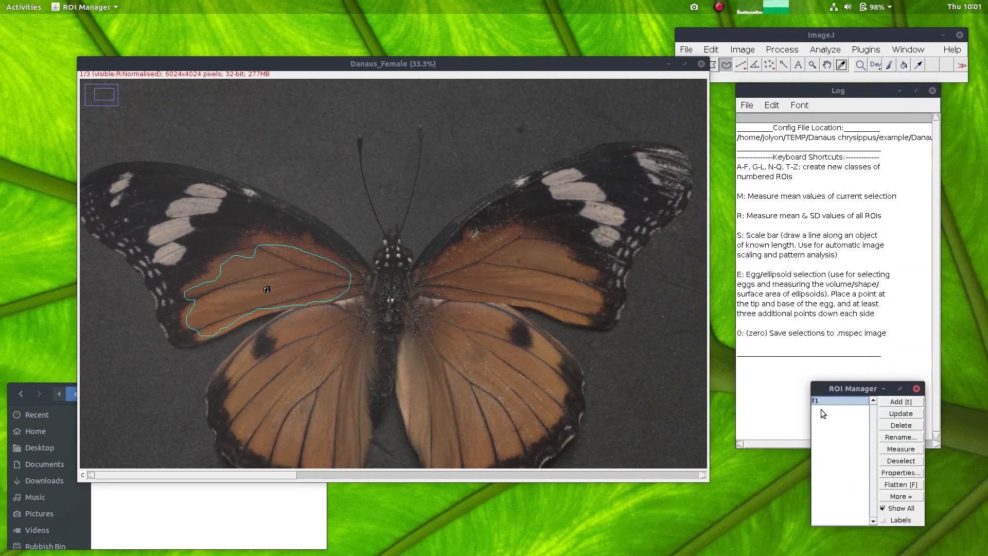
- Outline the right forewing's orange area freehand, add it as a second class F ROI, and consult the ROI shortcuts in the log
mouse_move(506, 236)
left_mouse_down()
mouse_move(440, 272)
mouse_move(556, 311)
mouse_move(581, 295)
mouse_move(548, 248)
mouse_move(518, 238)
left_mouse_up()
key("t")
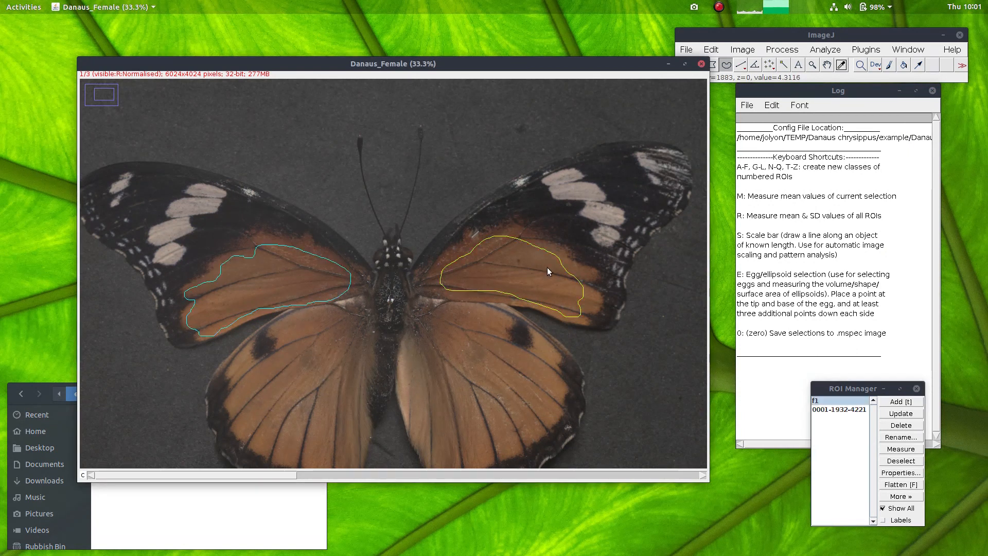
left_click(823, 409)
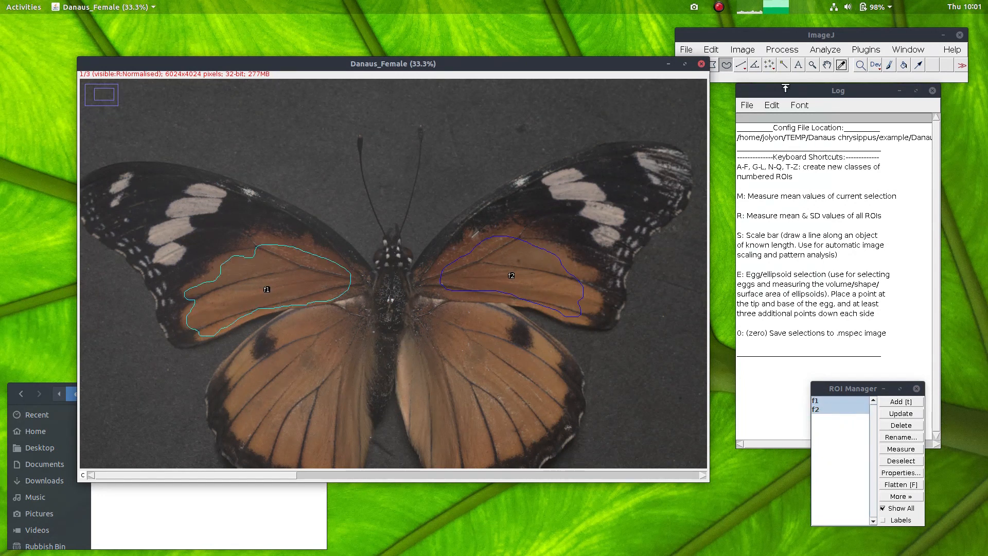
left_click(780, 114)
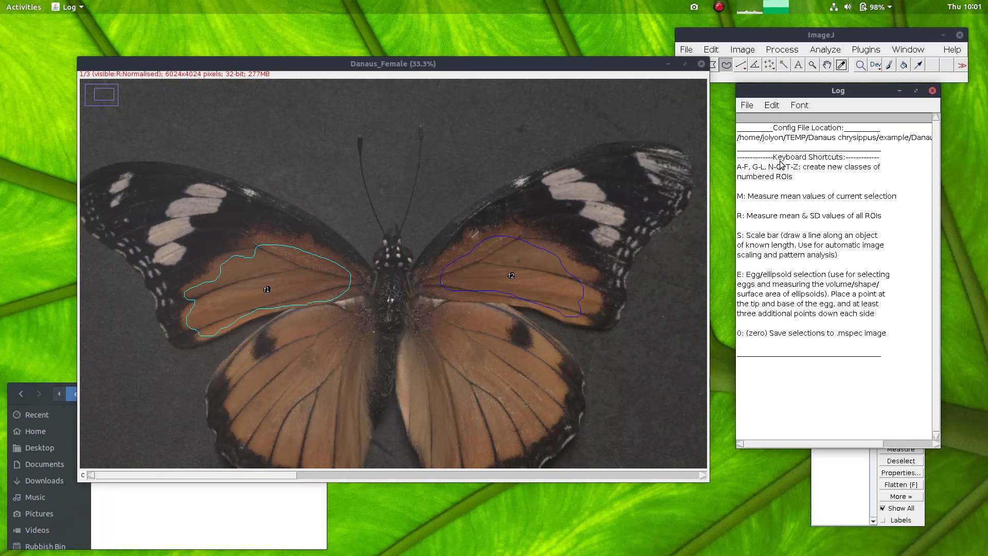
- Outline the orange areas of the left and right hindwings freehand as class H ROIs and check the ROI list
left_click(408, 67)
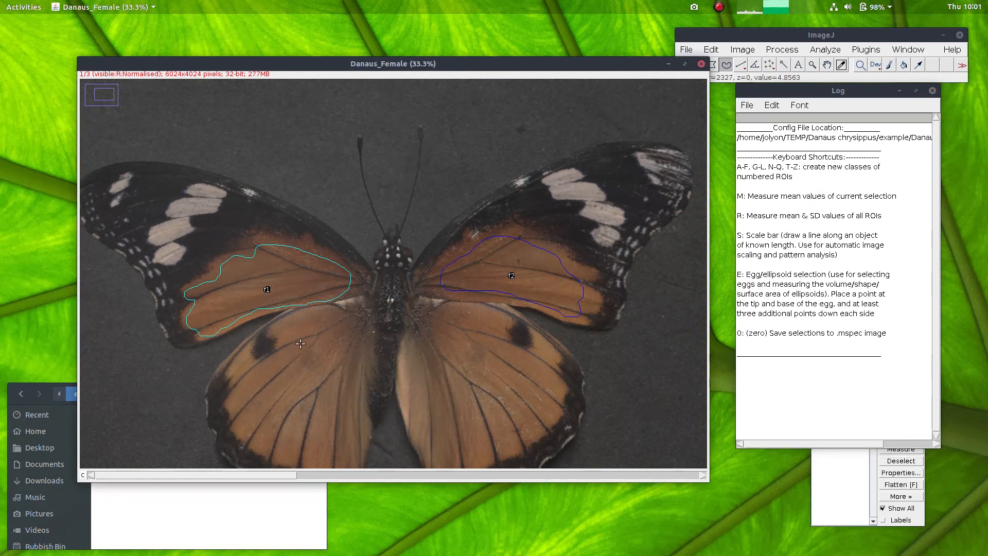
scroll(322, 396, "down", 3)
mouse_move(327, 255)
left_mouse_down()
mouse_move(296, 263)
mouse_move(239, 351)
mouse_move(285, 402)
mouse_move(349, 406)
mouse_move(364, 303)
mouse_move(341, 255)
left_mouse_up()
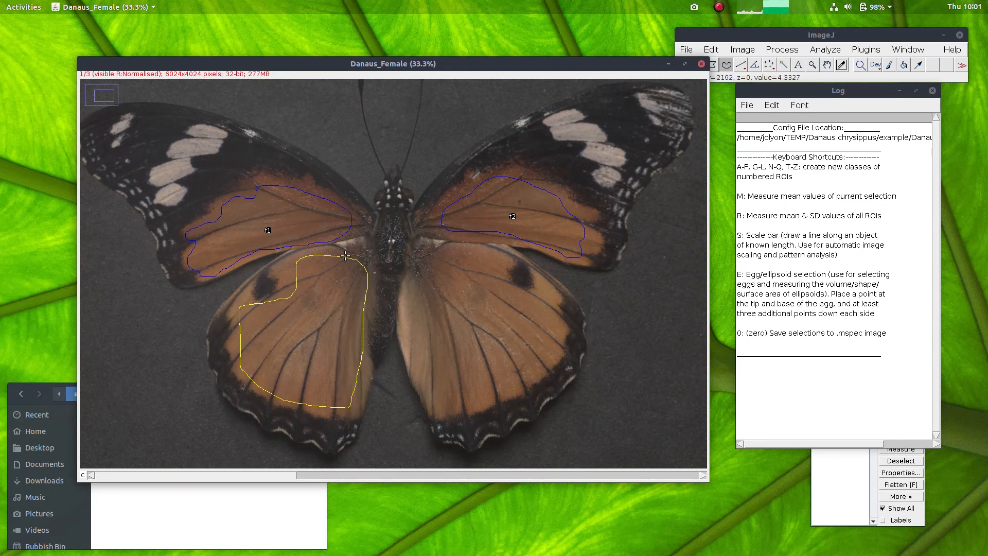
key("h")
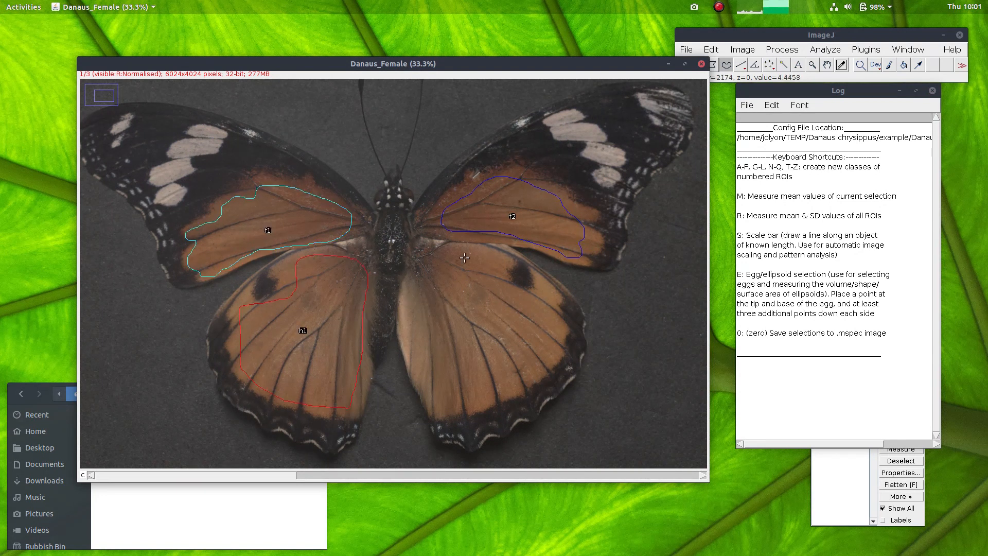
mouse_move(455, 252)
left_mouse_down()
mouse_move(409, 299)
mouse_move(428, 383)
mouse_move(453, 409)
mouse_move(542, 354)
mouse_move(537, 308)
mouse_move(499, 255)
mouse_move(456, 251)
left_mouse_up()
key("h")
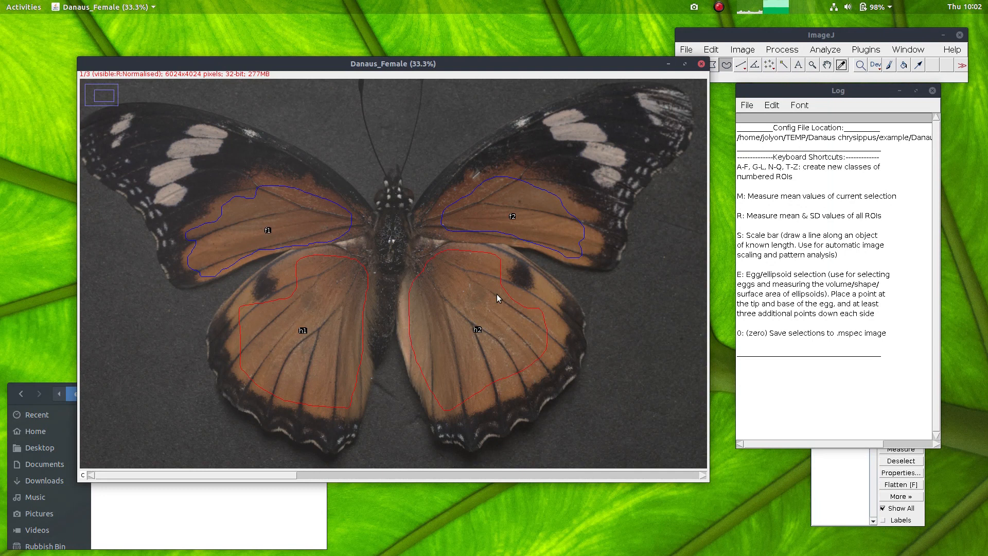
left_click(815, 521)
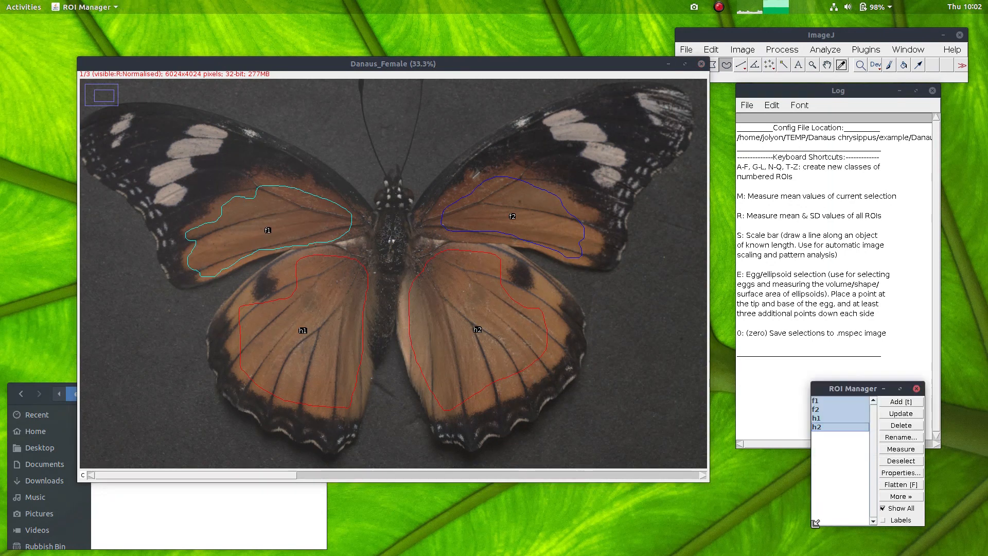
- Draw a straight line along the grey standard's scale markings and set it as a 30 mm scale bar
left_click(347, 75)
scroll(232, 210, "down", 2)
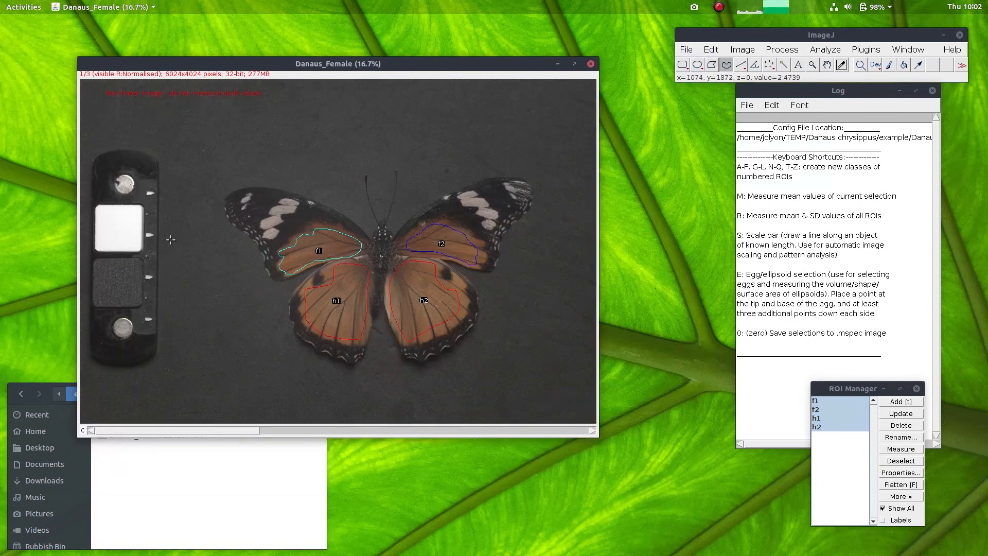
scroll(170, 240, "up", 2)
scroll(233, 159, "up", 1)
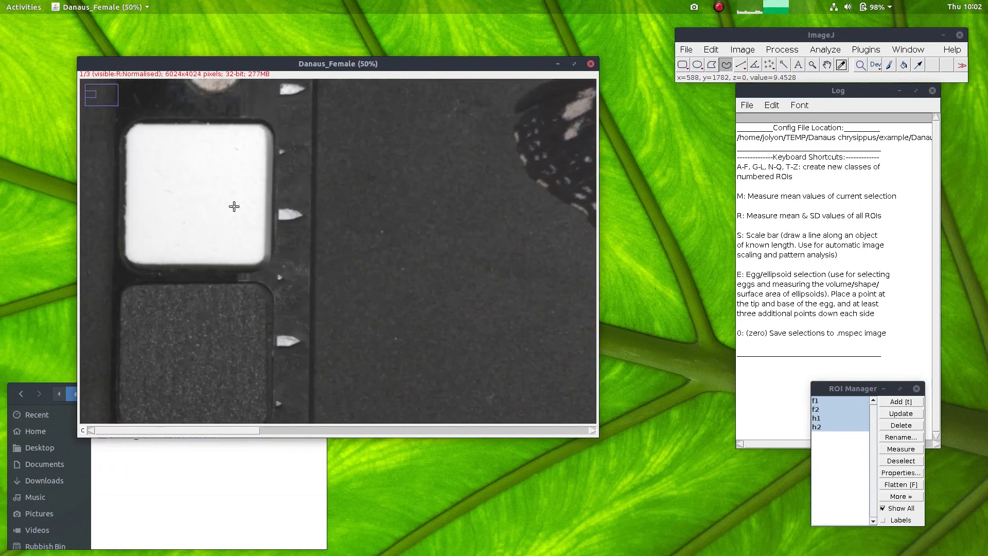
scroll(298, 260, "down", 1)
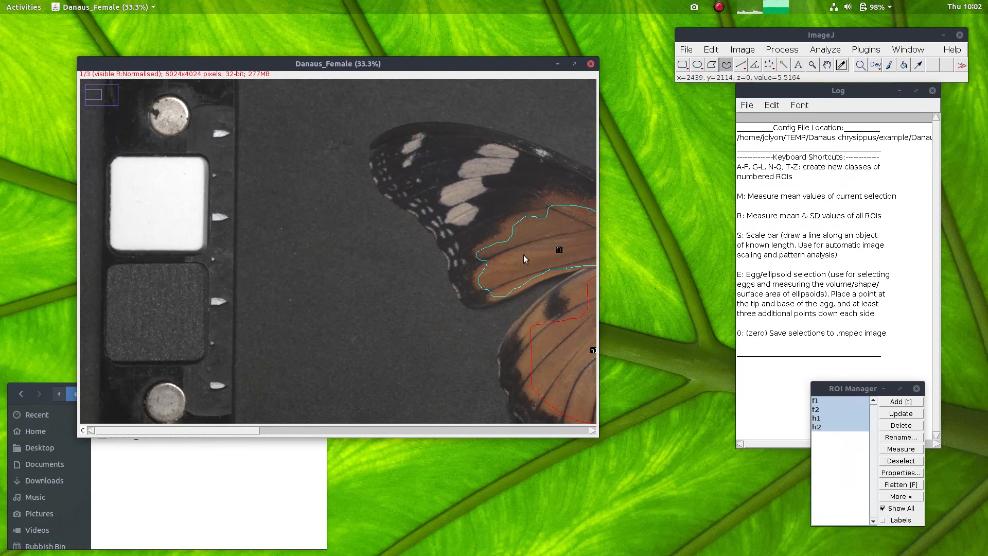
left_click(741, 64)
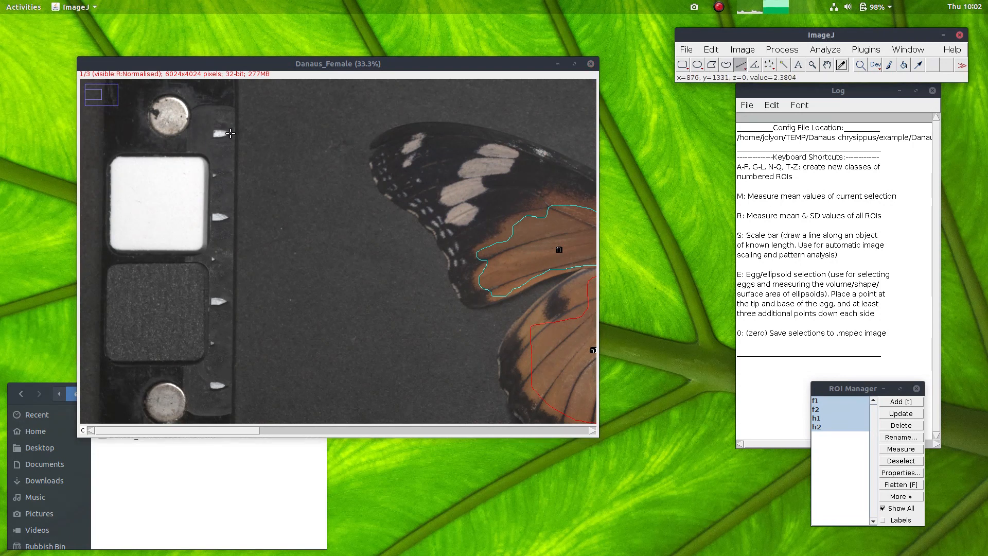
left_click_drag(230, 134, 227, 385)
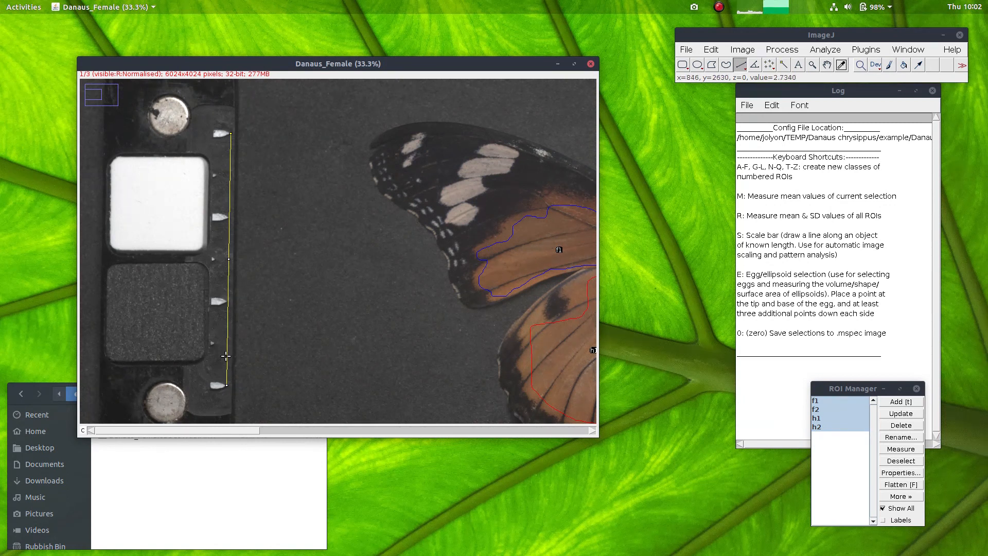
key("s")
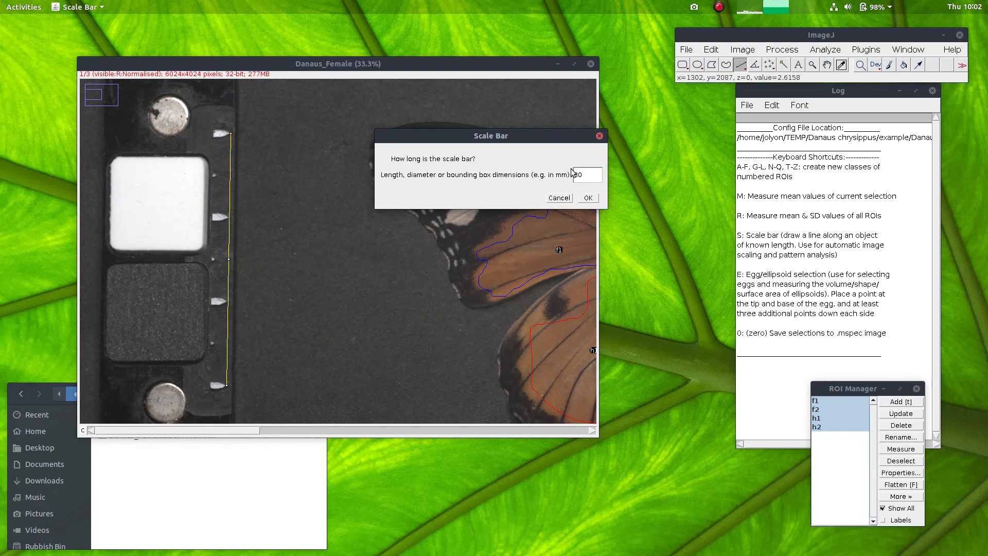
left_click(589, 198)
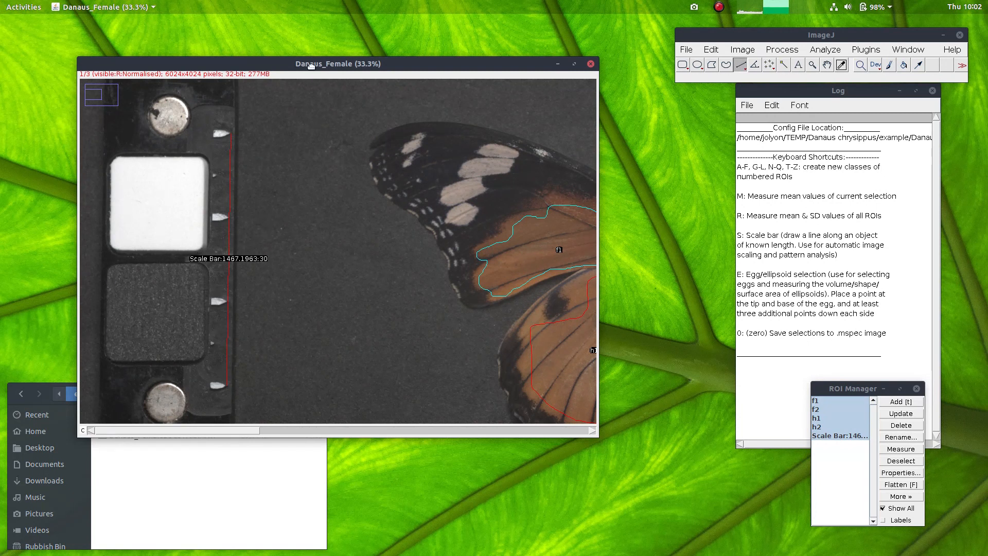
- Save the wing ROIs and the scale bar to the Danaus_Female .mspec image
key("minus")
key("minus")
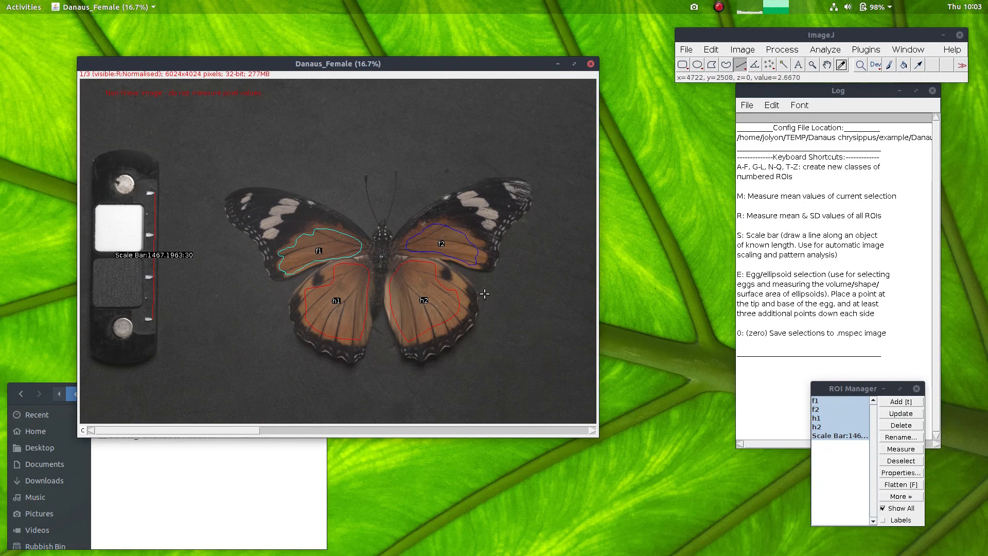
key("0")
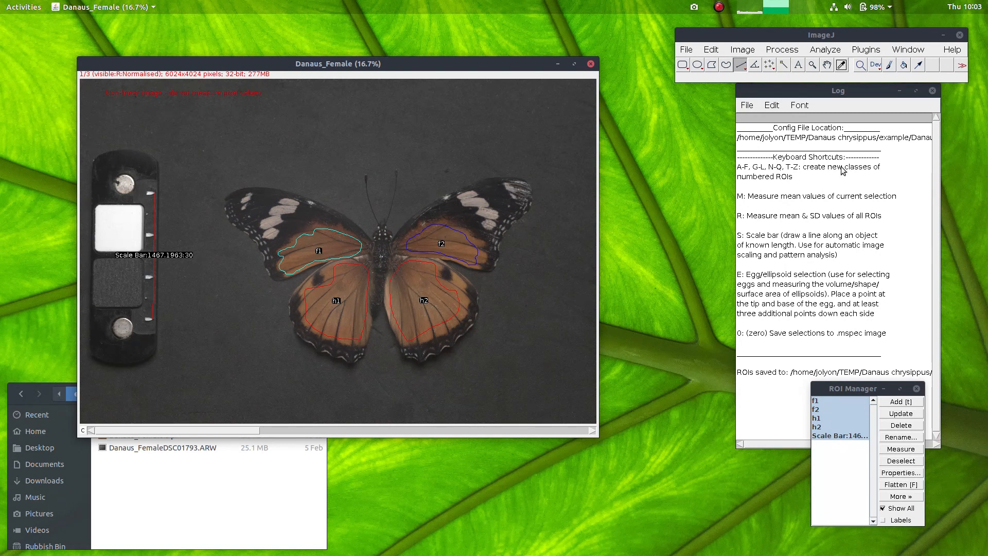
- Check the save entry in the log and examine the Danaus_Female .mspec, .zip and .ARW files in the example folder
left_click(836, 91)
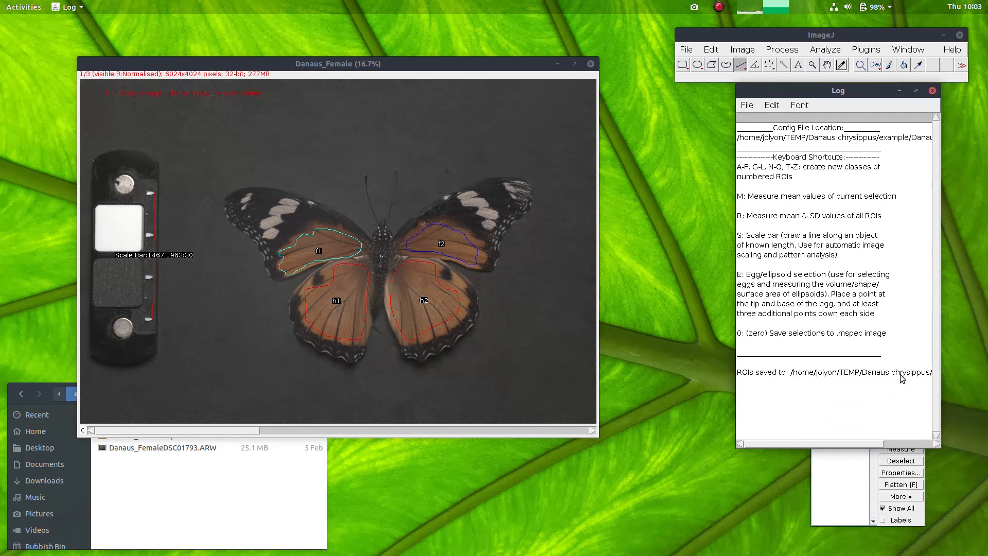
left_click(167, 495)
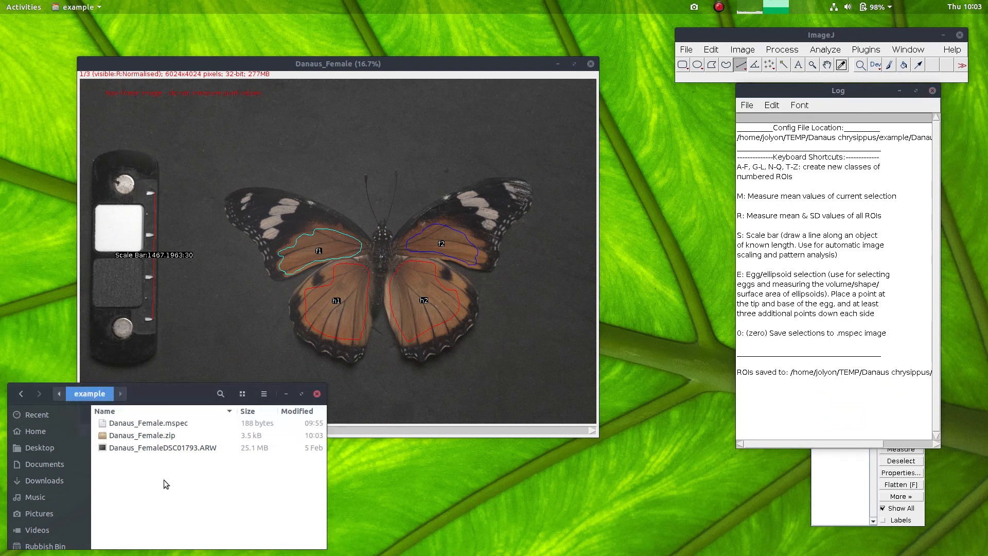
left_click(138, 426)
left_click(128, 439)
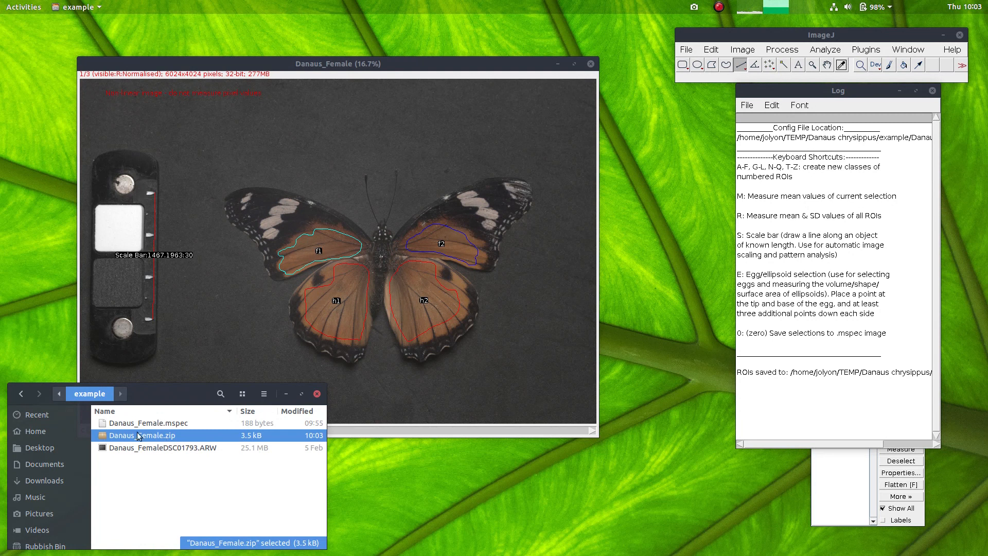
left_click(163, 448)
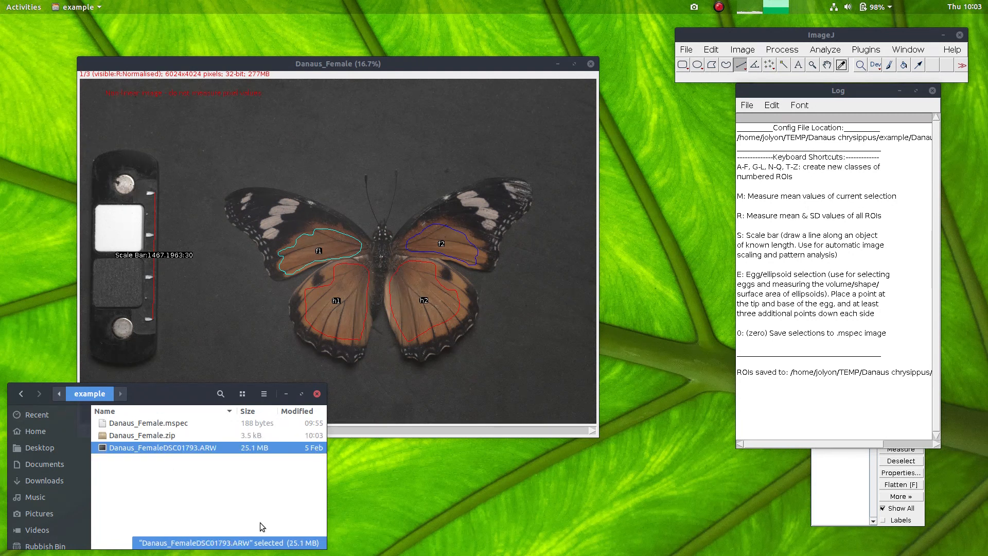
left_click(245, 490)
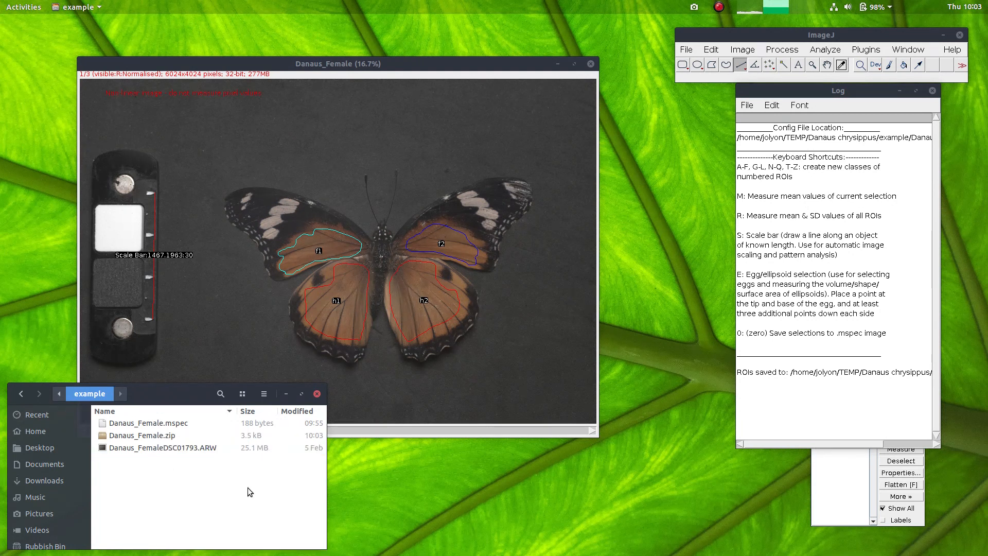
- Close the Danaus_Female image, the log and the ROI Manager
left_click(590, 63)
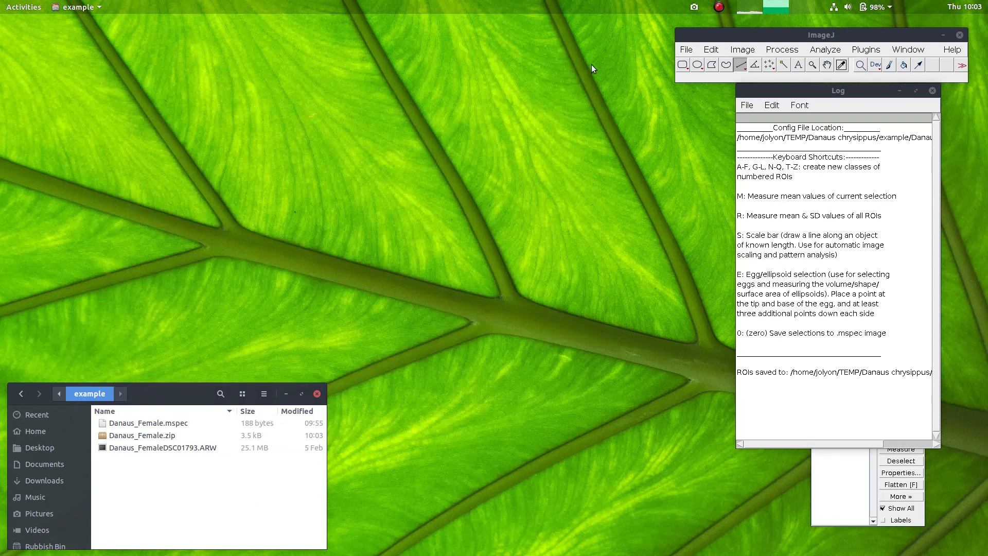
left_click(932, 91)
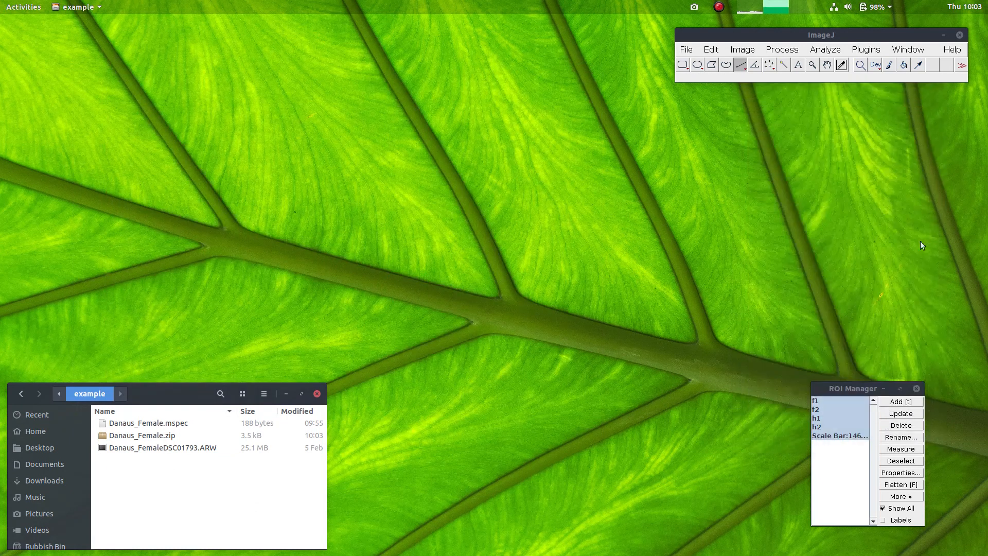
left_click(917, 388)
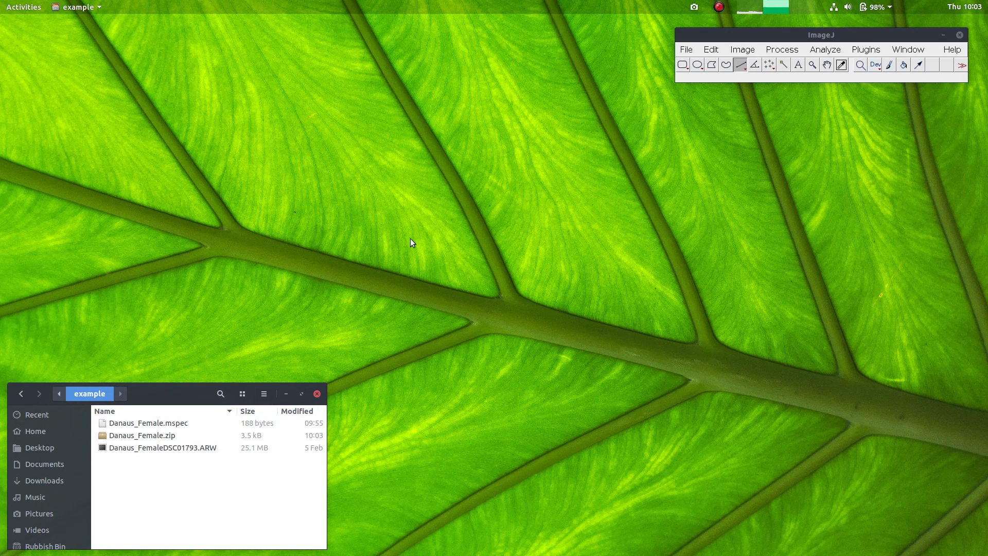
- Load the Danaus_Female multispectral image from its .mspec file as a Linear Normalised Reflectance Stack
left_click(866, 49)
mouse_move(859, 256)
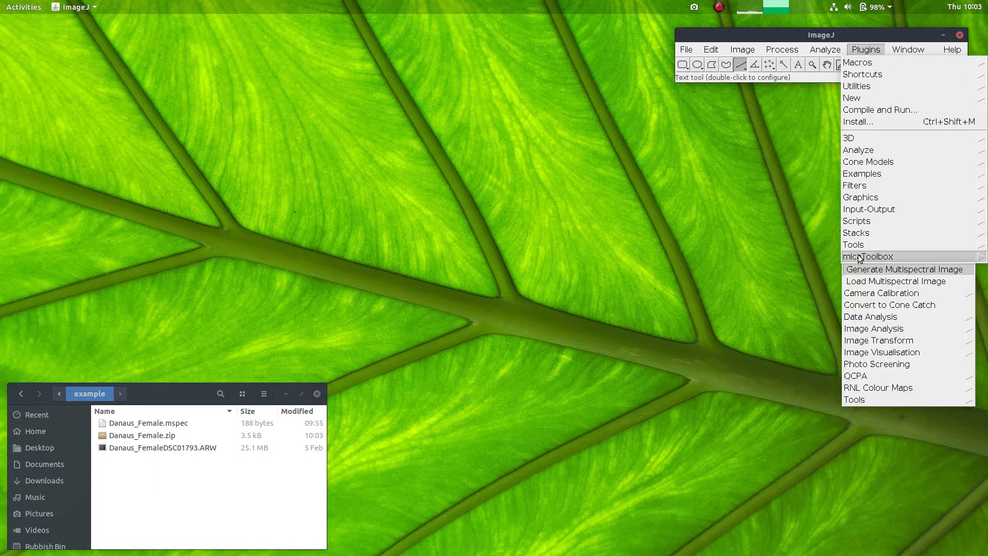
left_click(866, 281)
double_click(130, 78)
left_click(412, 141)
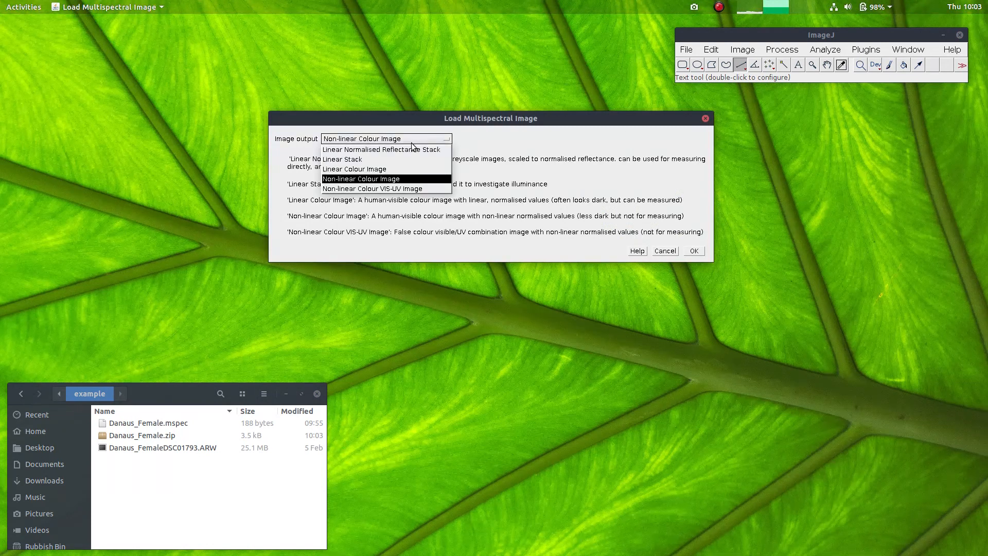
left_click(386, 150)
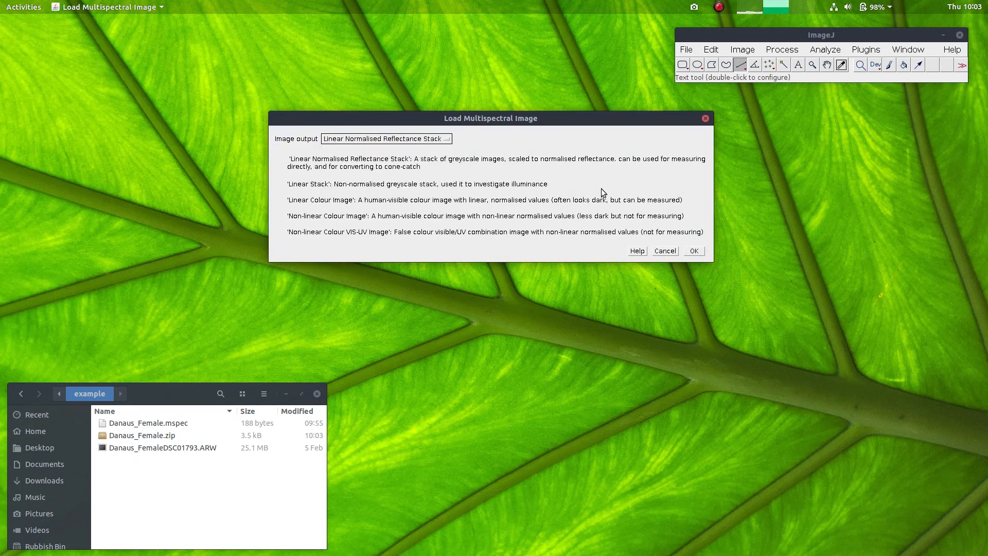
left_click(695, 251)
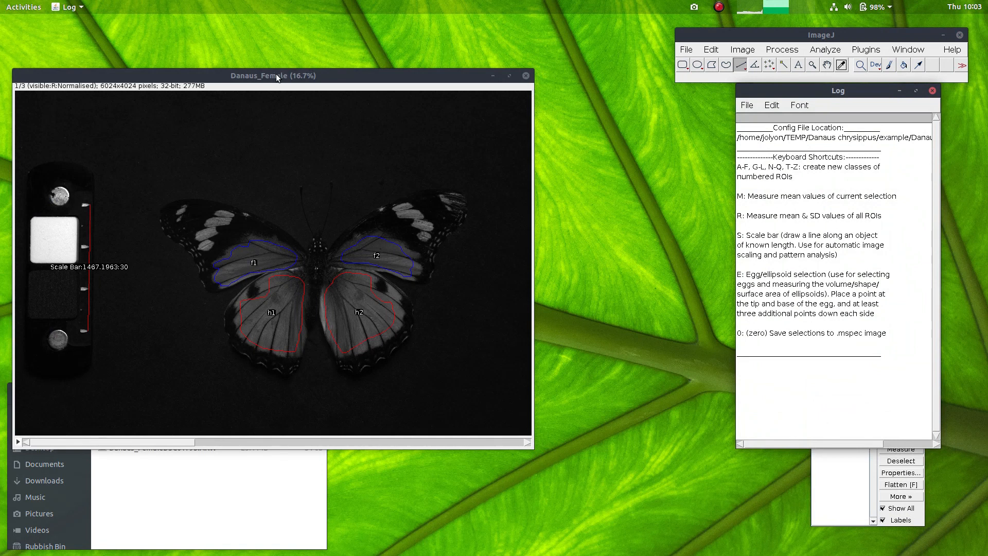
left_click_drag(276, 78, 445, 60)
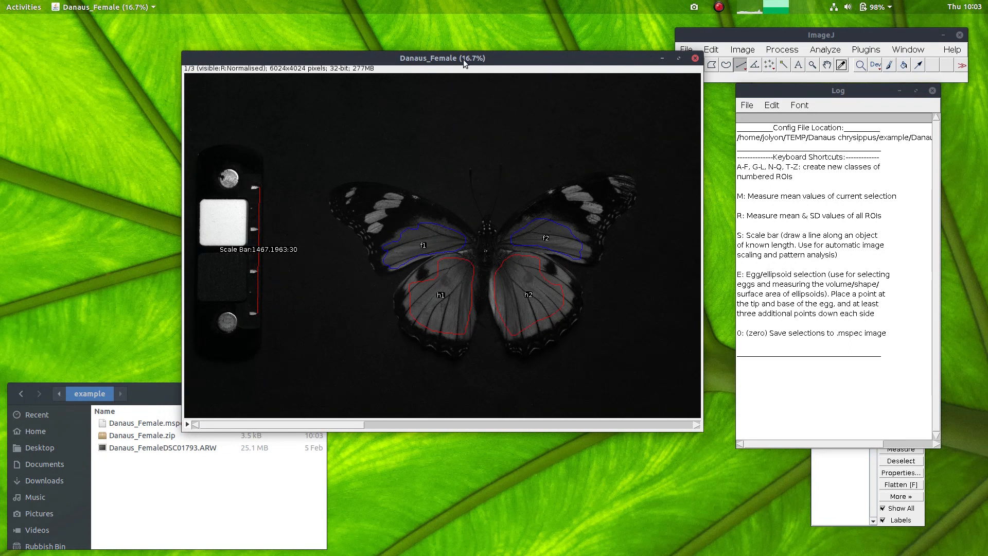
- Measure the mean and SD of all ROIs in the normalised stack, examine the rows, and close the results without saving
key("r")
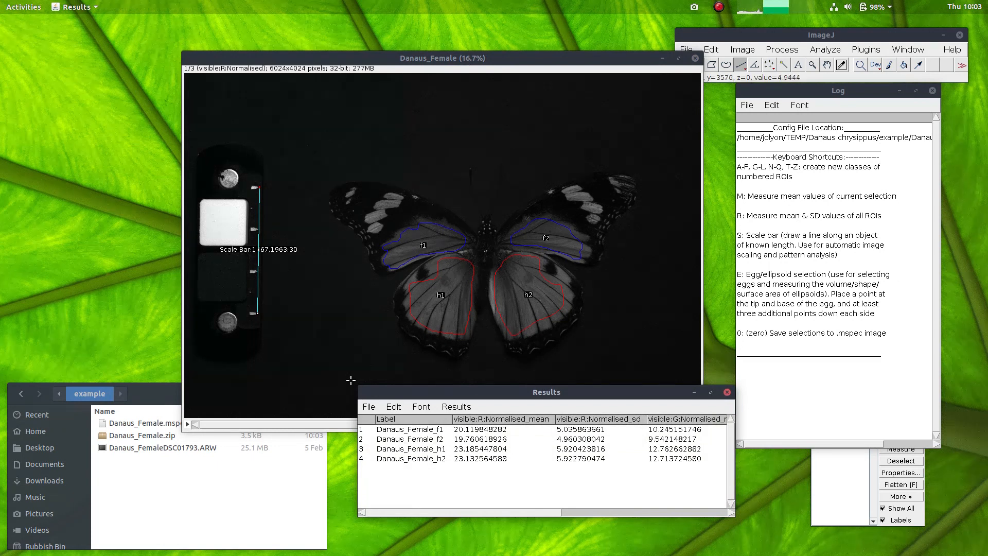
left_click_drag(351, 380, 4, 375)
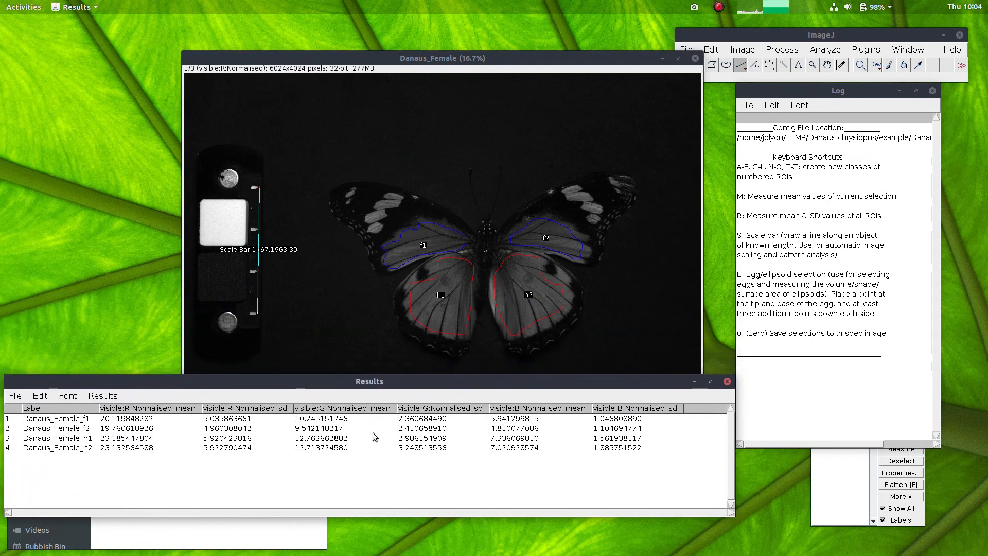
left_click_drag(344, 381, 460, 372)
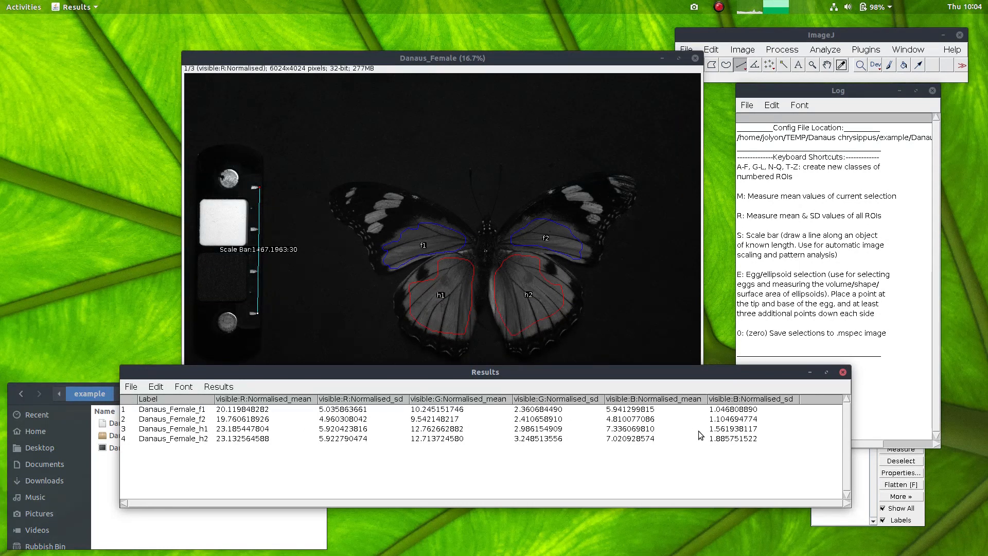
left_click_drag(162, 413, 171, 432)
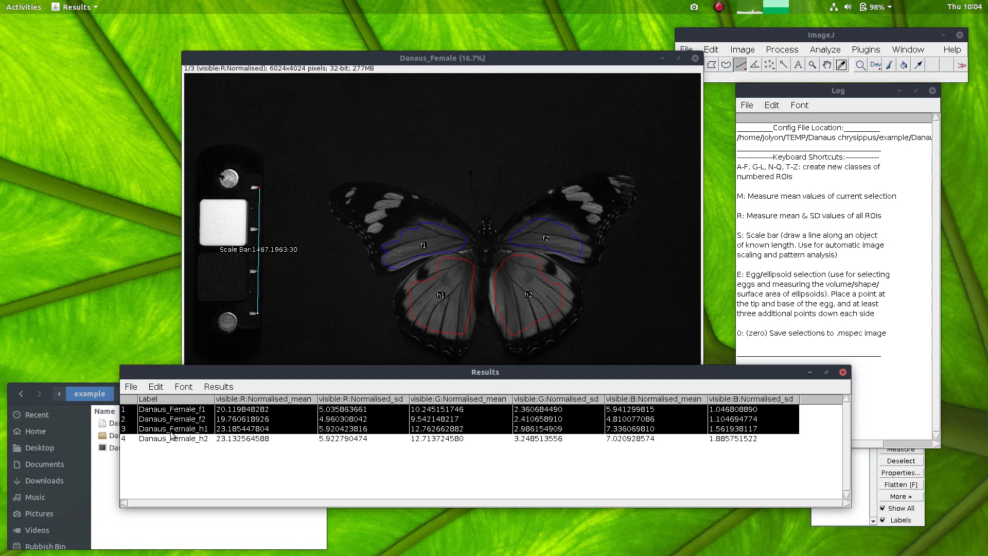
left_click(209, 411)
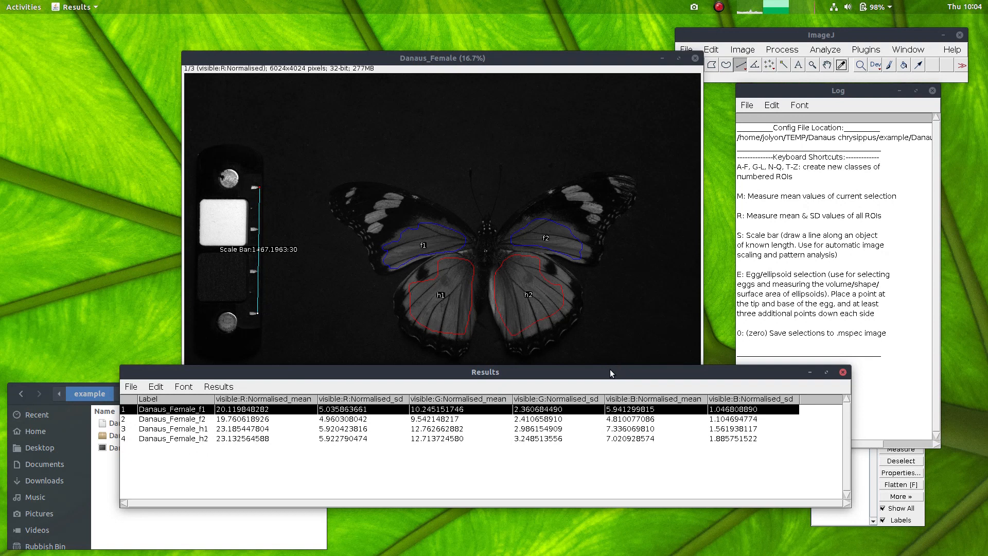
left_click(843, 373)
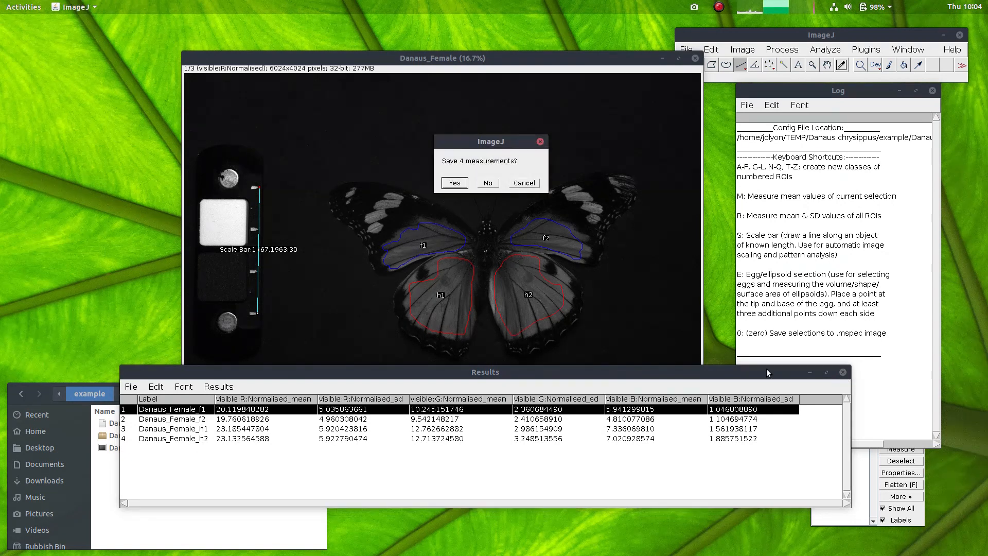
left_click(488, 182)
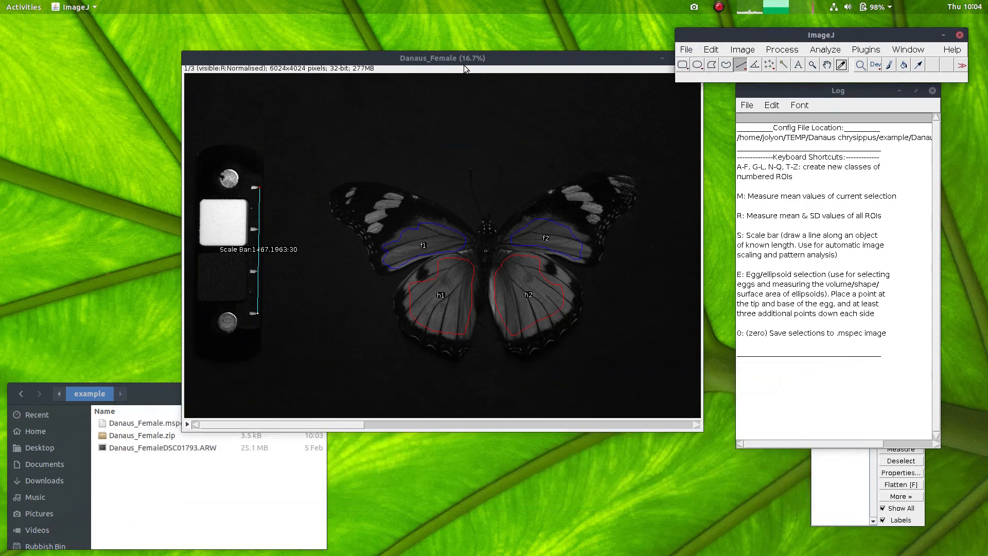
- Convert the normalised stack to cone catch with the Sony A7 Nikkor EL 80mm D65 to CIE XYZ 1931 D65 model, replacing negative values with 0.001
left_click_drag(623, 58, 592, 66)
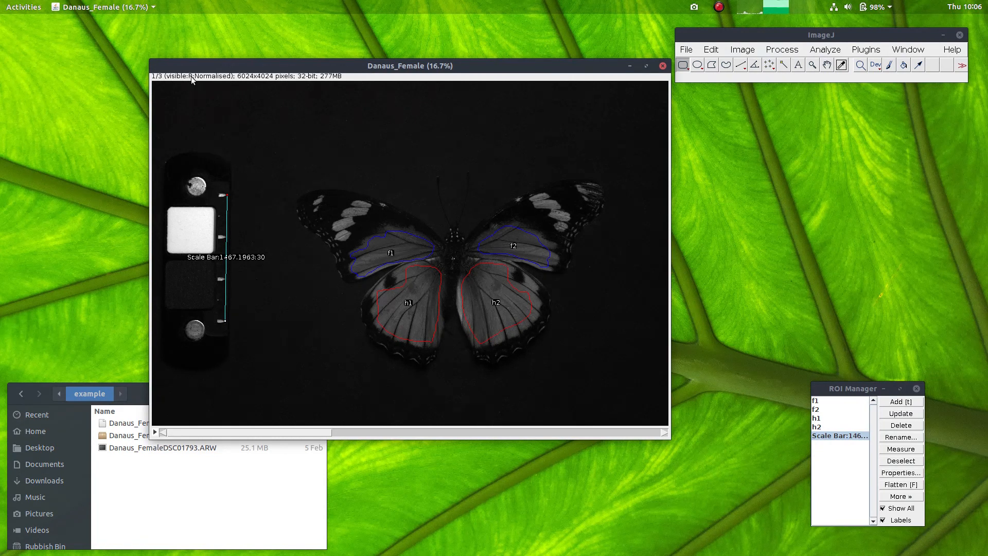
scroll(357, 397, "down", 2)
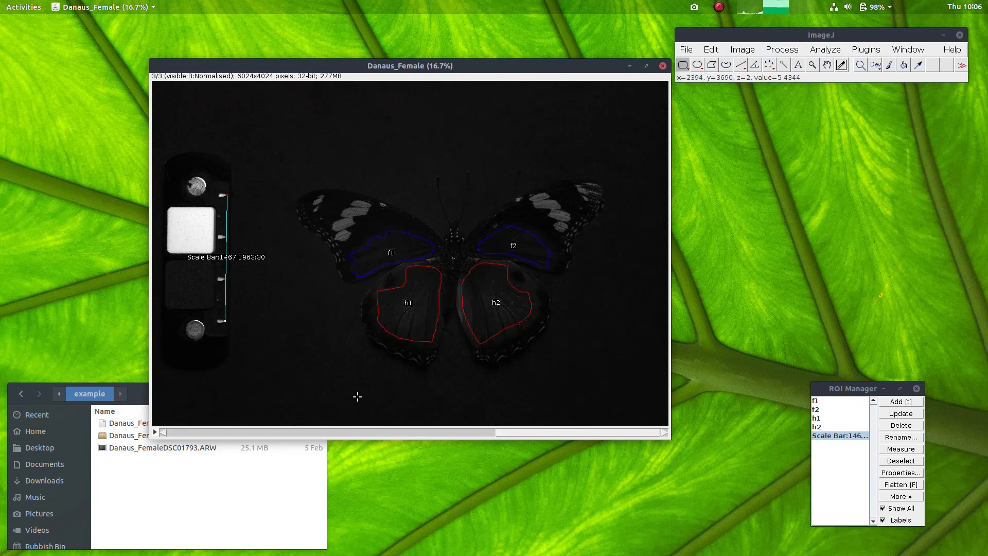
scroll(381, 379, "up", 2)
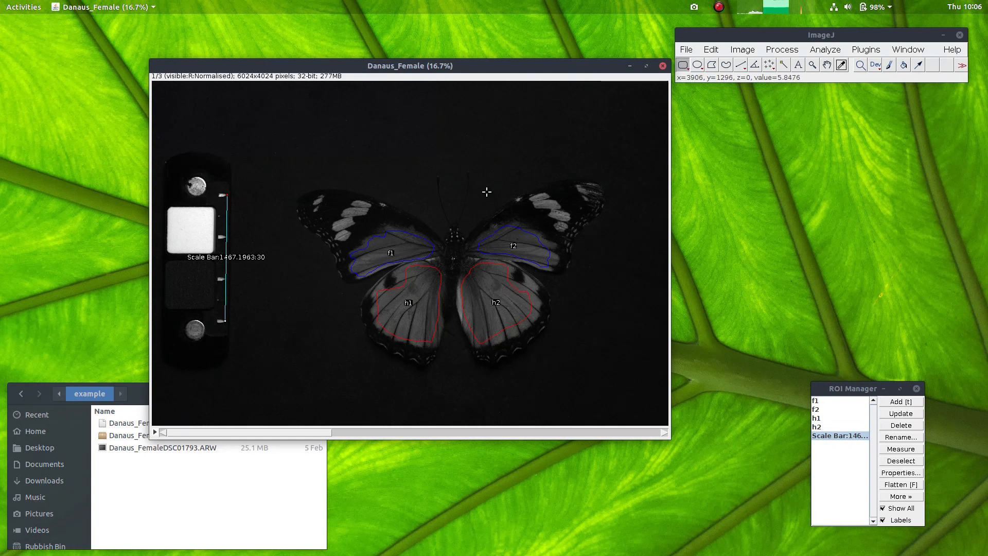
left_click(866, 50)
mouse_move(859, 257)
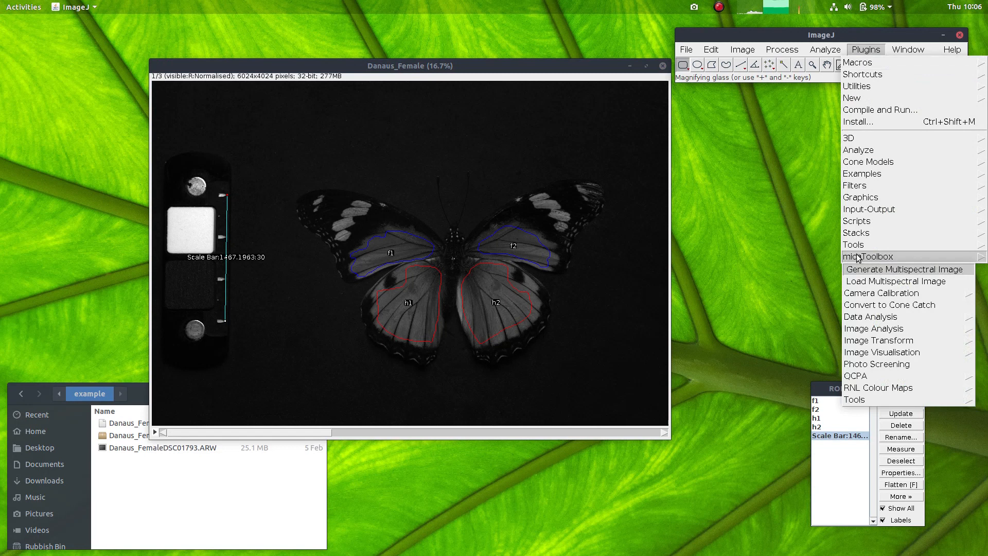
left_click(875, 305)
left_click(544, 156)
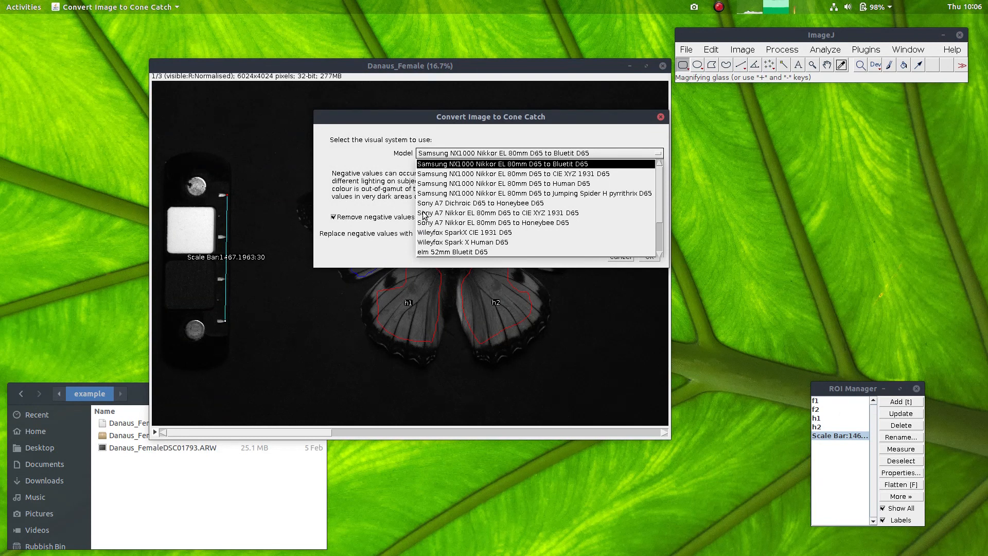
left_click(449, 214)
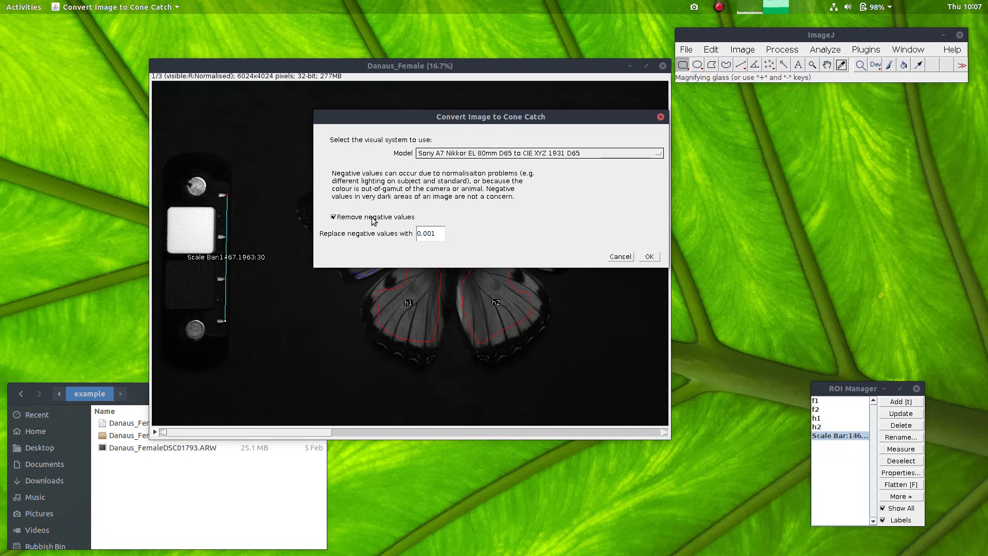
left_click(651, 260)
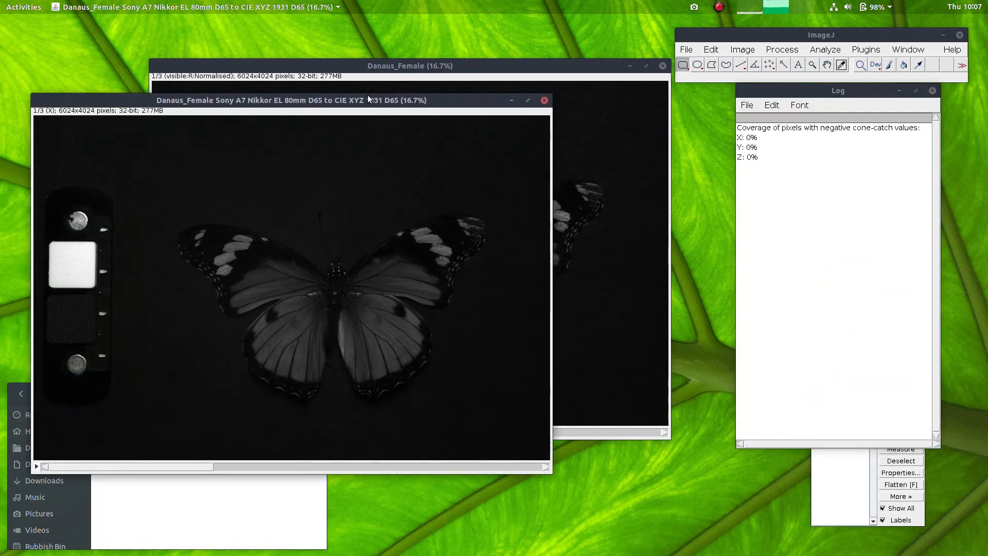
left_click_drag(337, 101, 427, 63)
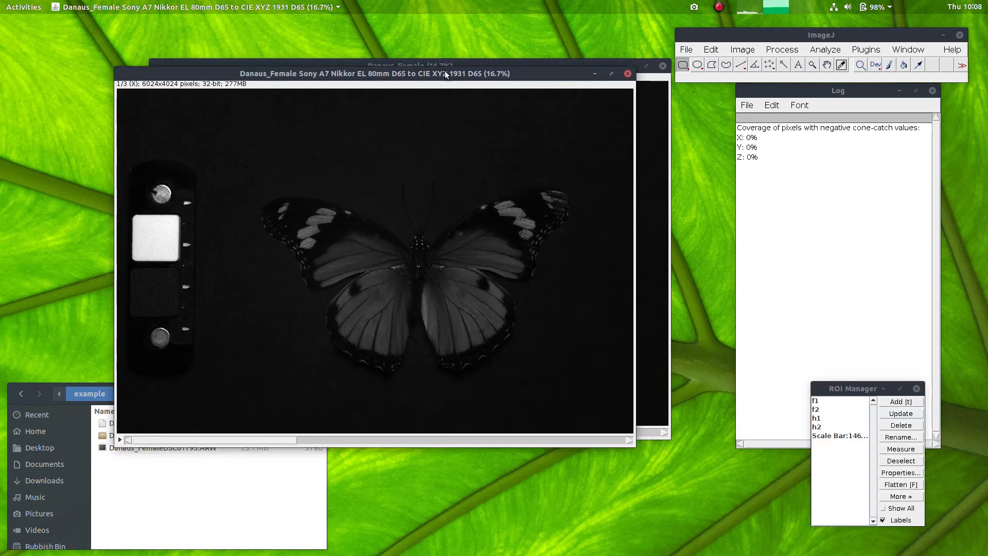
- Show ROI f1 on the XYZ image, measure the mean and SD of all ROIs, and close the results without saving
left_click(823, 418)
left_click(823, 401)
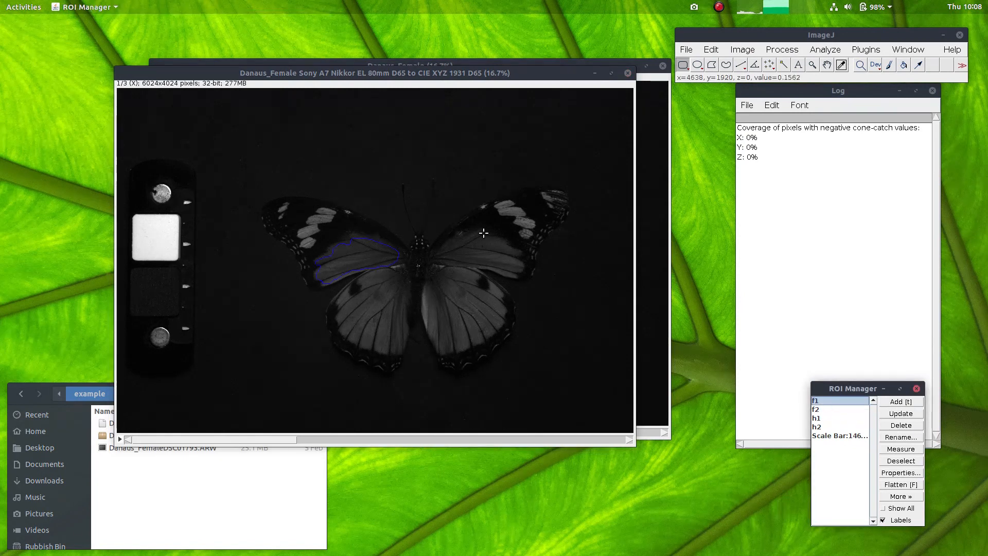
left_click(435, 76)
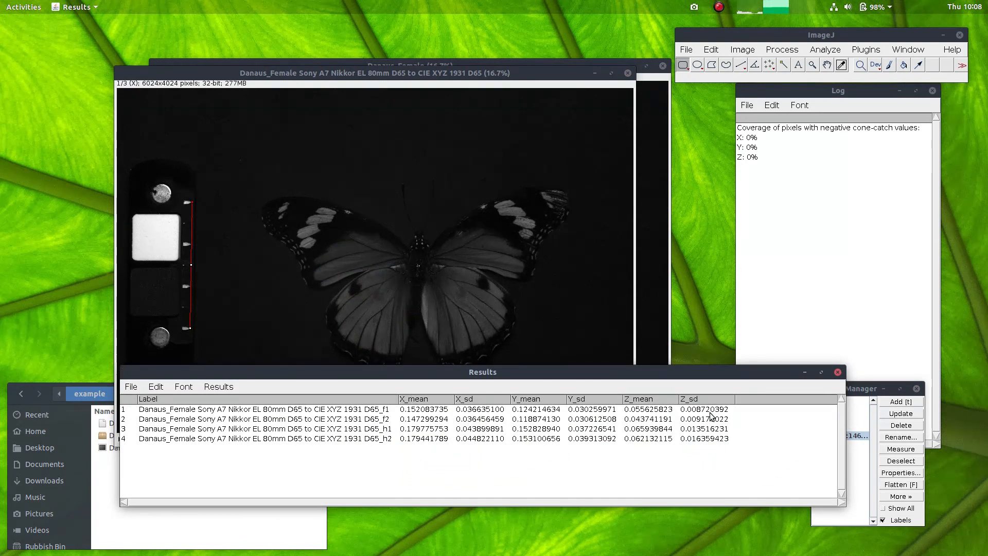
left_click(836, 371)
left_click(488, 184)
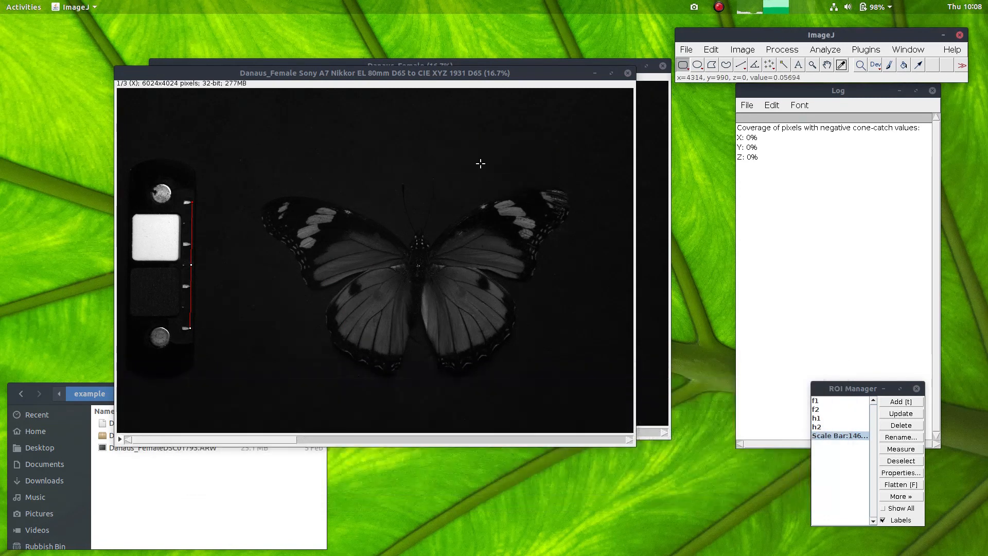
- Transform the CIE XYZ image to 32-bit CIELAB and look through its L, A and B channels
left_click(442, 74)
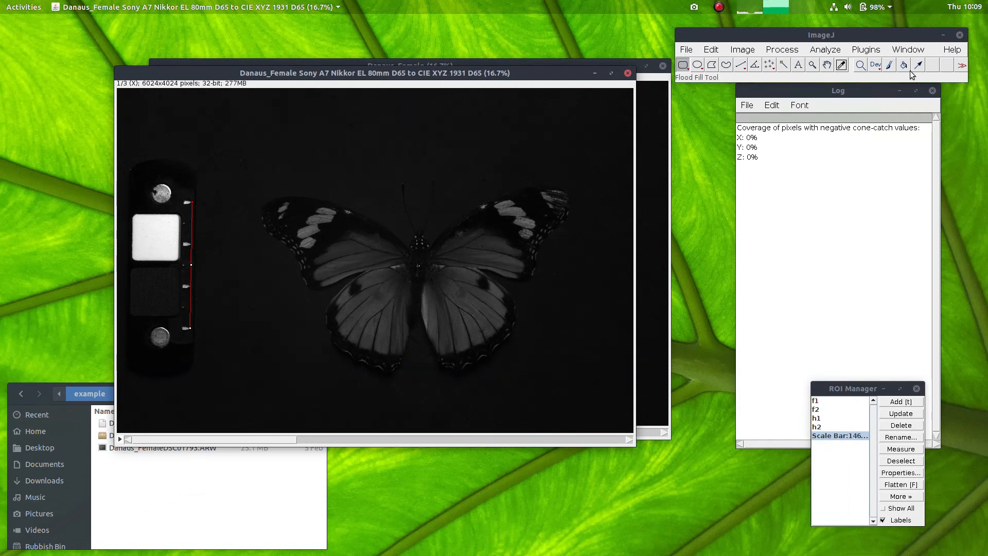
left_click(866, 50)
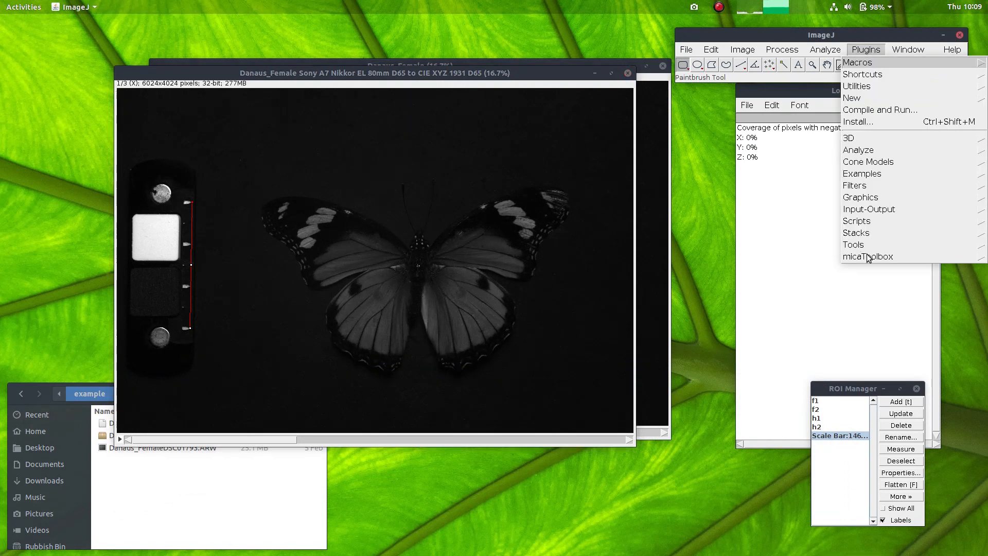
mouse_move(869, 256)
mouse_move(874, 341)
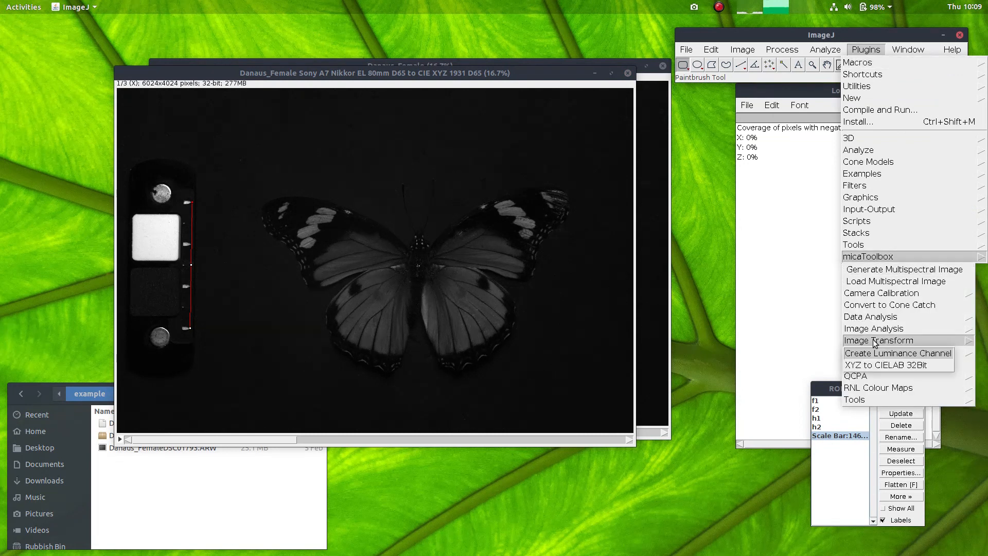
left_click(896, 365)
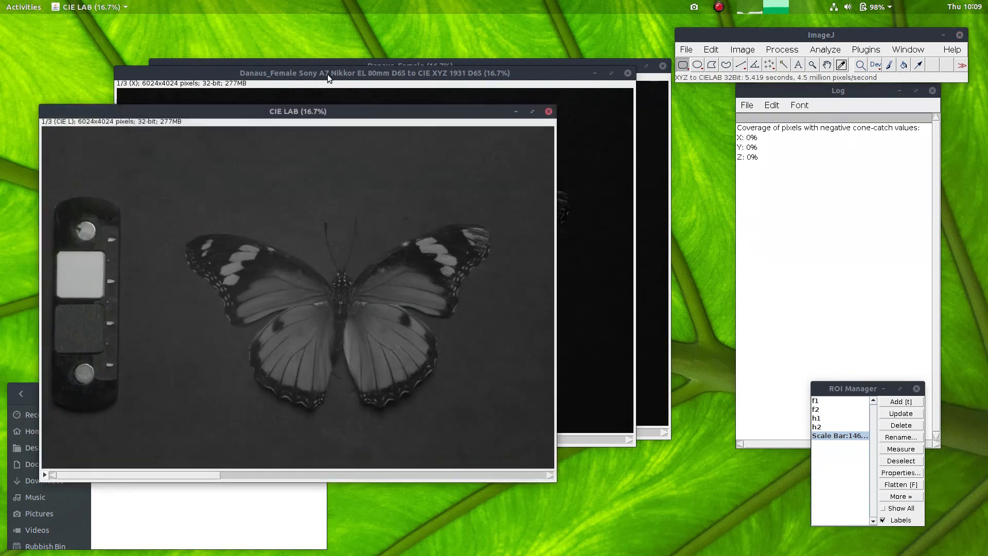
left_click_drag(308, 106, 382, 55)
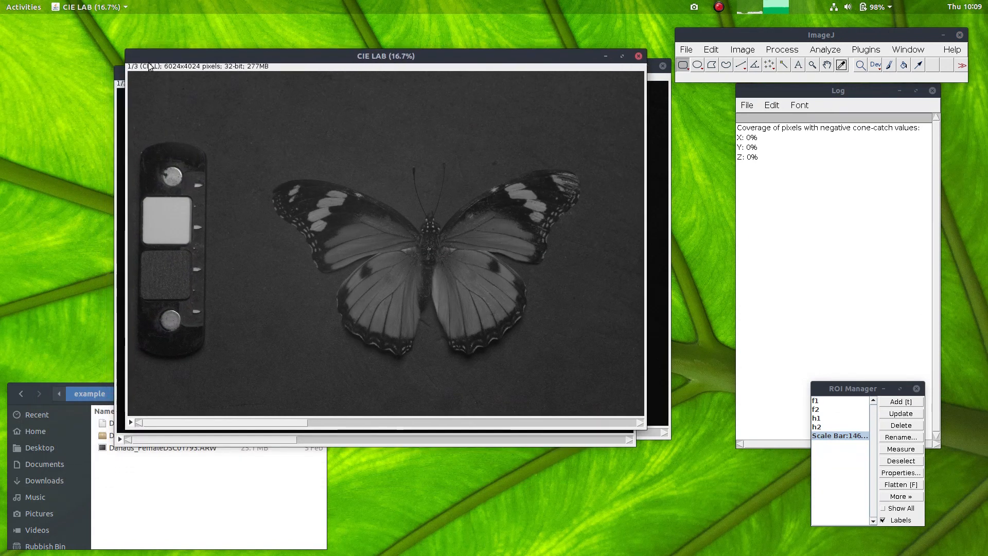
left_click(338, 423)
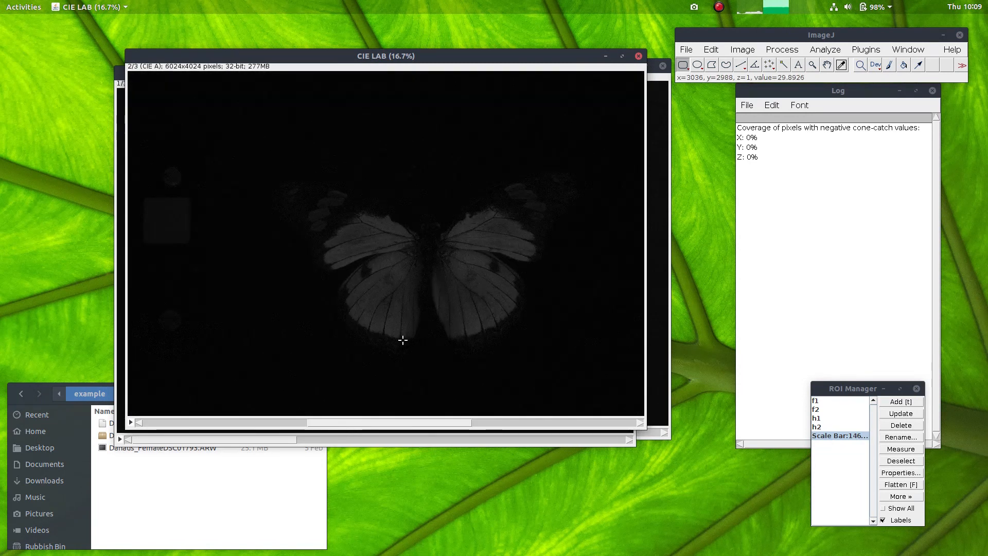
left_click(492, 423)
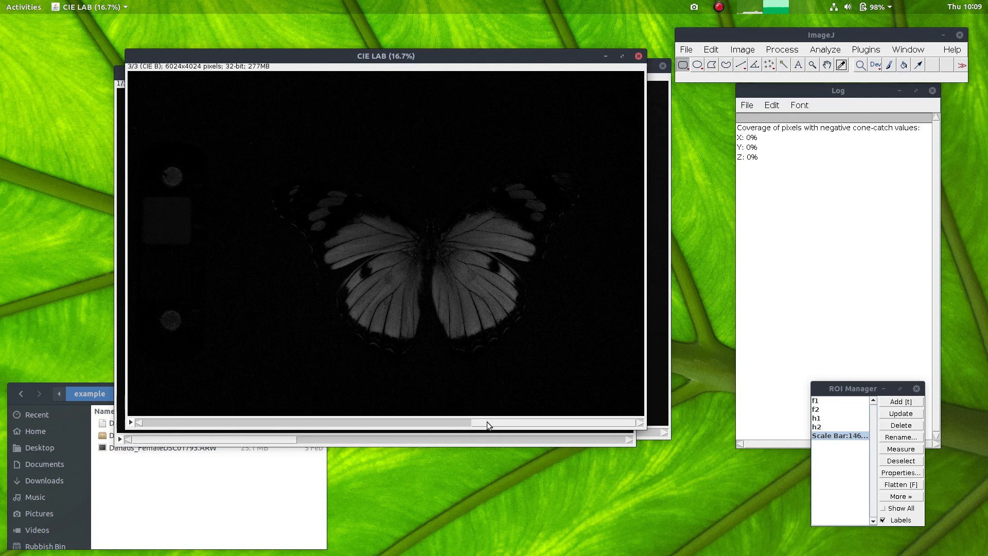
left_click_drag(487, 421, 171, 421)
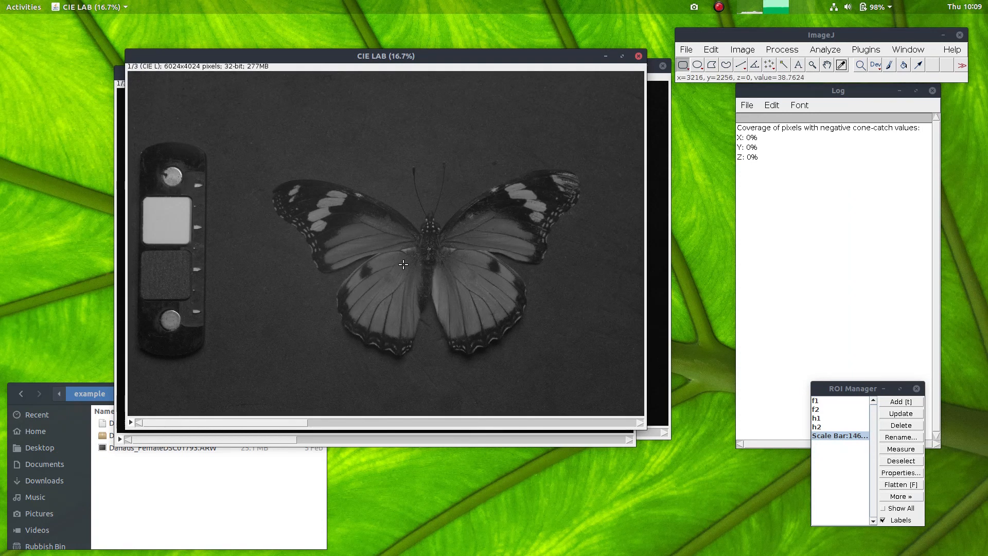
- Measure the mean and SD of all ROIs in the CIE LAB image, and close the results and the image without saving
key("m")
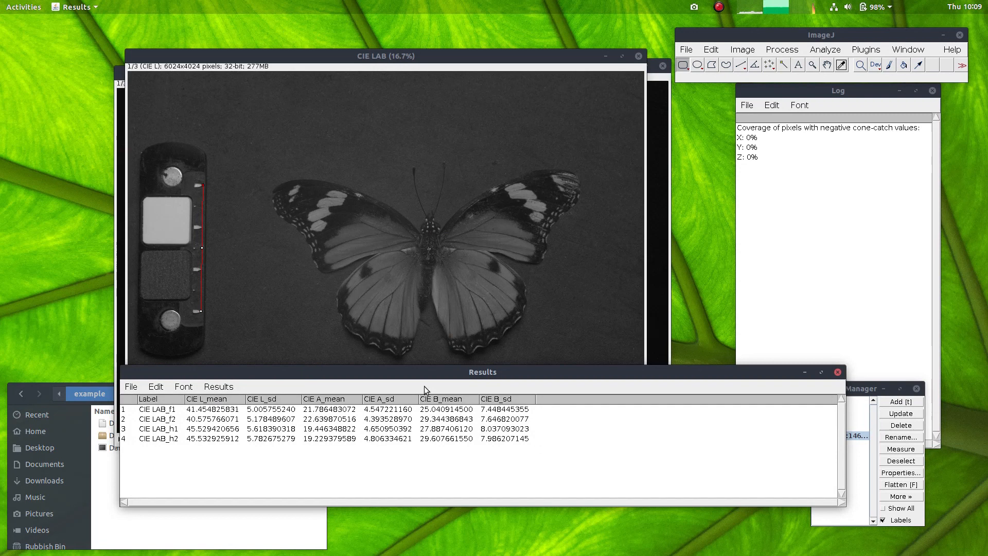
left_click_drag(434, 376, 418, 375)
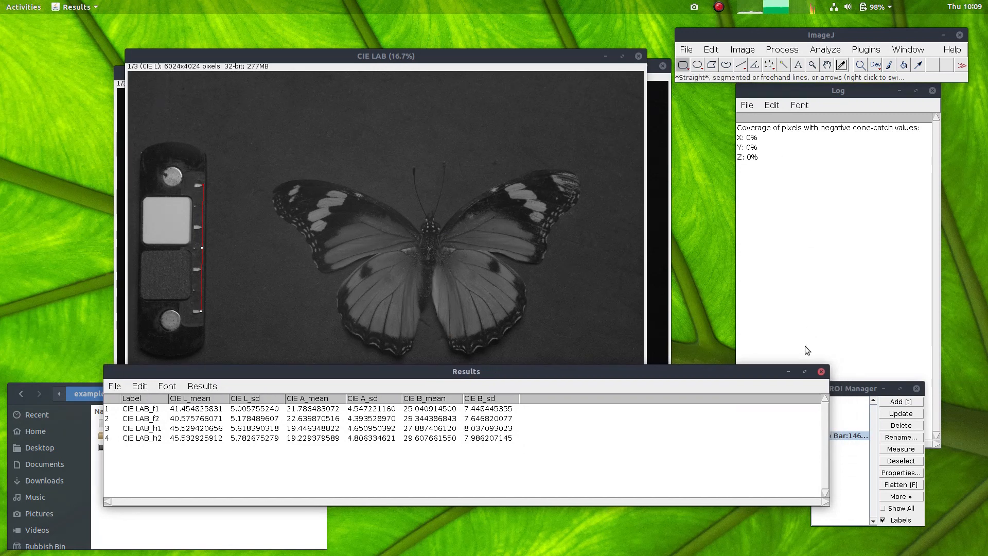
left_click(821, 372)
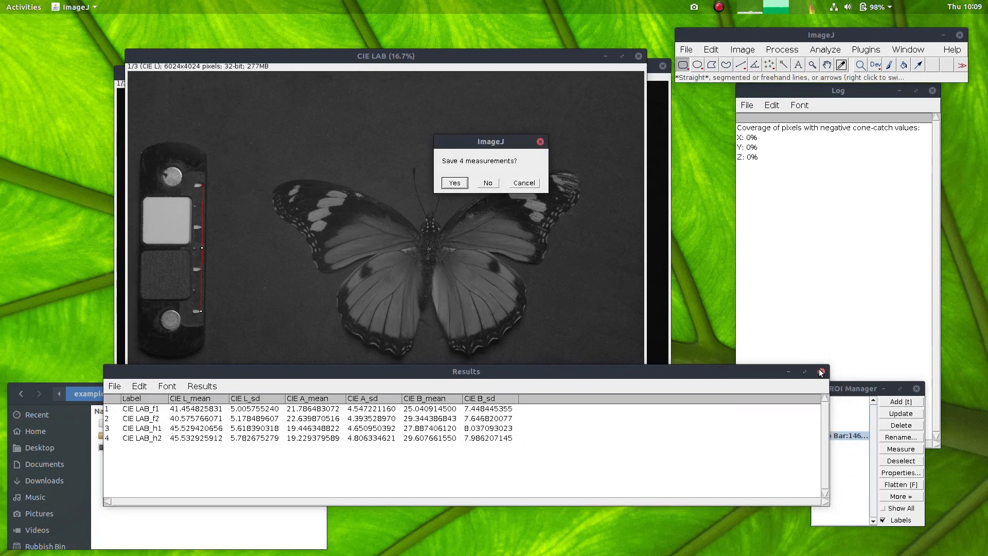
left_click(488, 183)
left_click(637, 55)
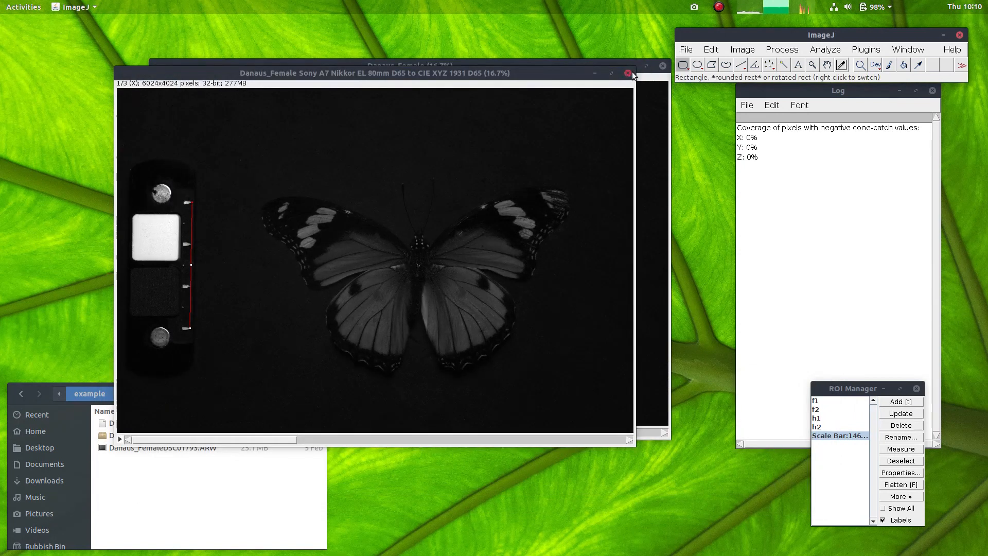
- Close the CIE XYZ and Danaus_Female images without saving, along with the Log and ROI Manager windows
left_click(628, 73)
left_click(548, 189)
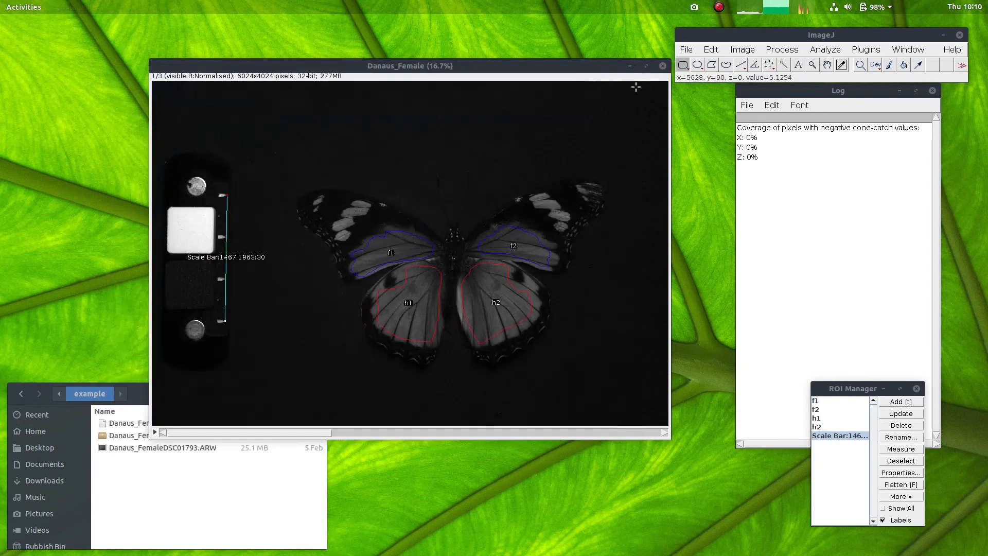
left_click(663, 65)
left_click(497, 183)
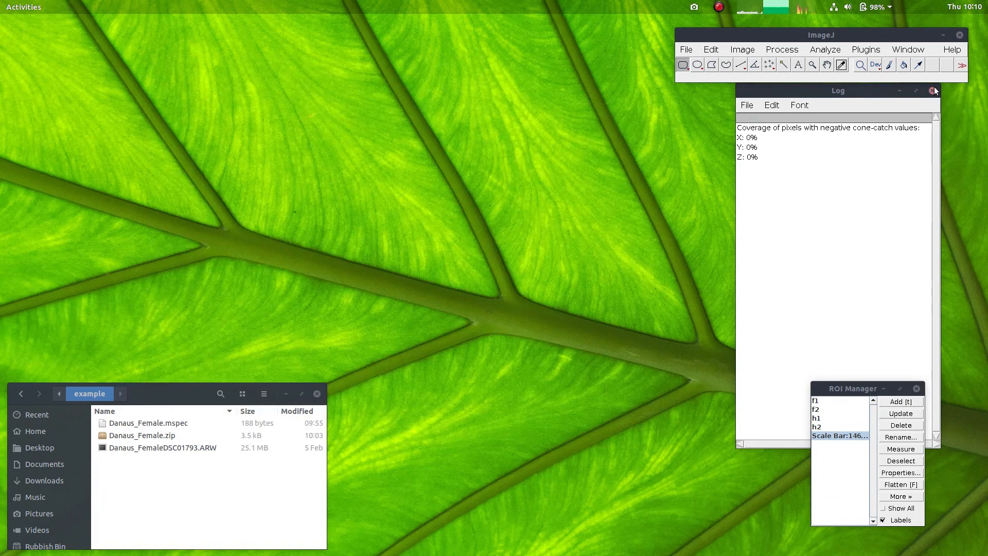
left_click(932, 91)
left_click(916, 389)
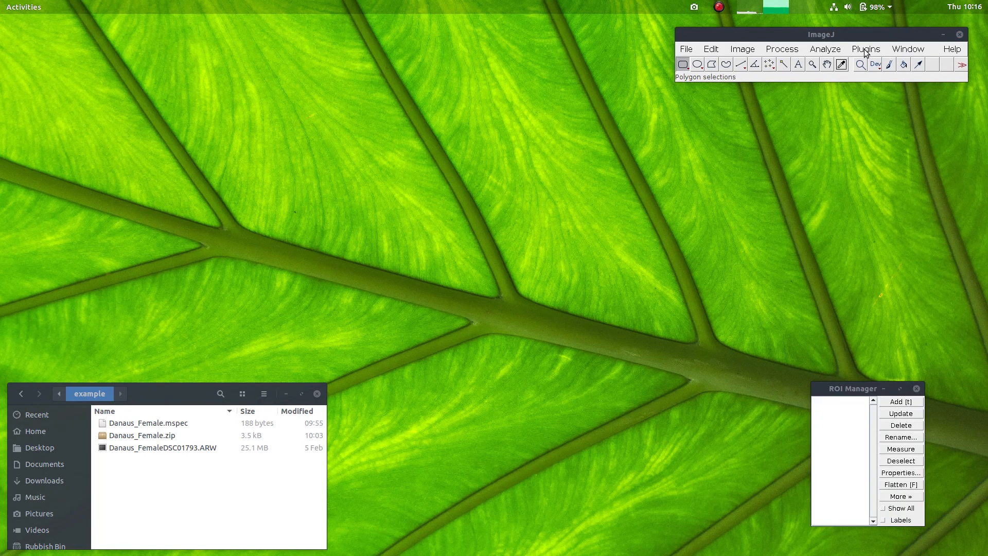
- Start generating RAW multispectral image Danaus_Female2 from DSC01795.ARW with same-photo grey standards of 7,93 and no alignment
left_click(866, 50)
mouse_move(862, 258)
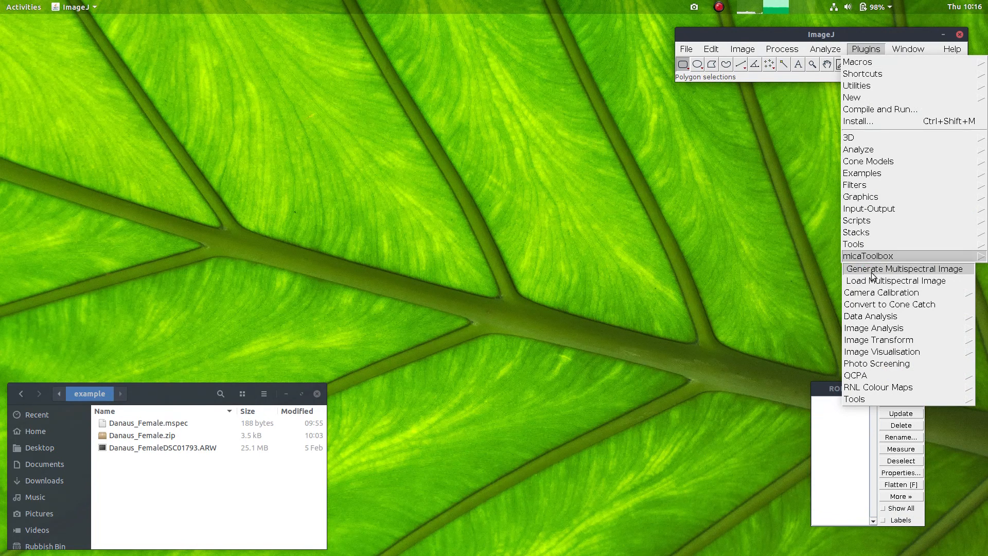
left_click(870, 271)
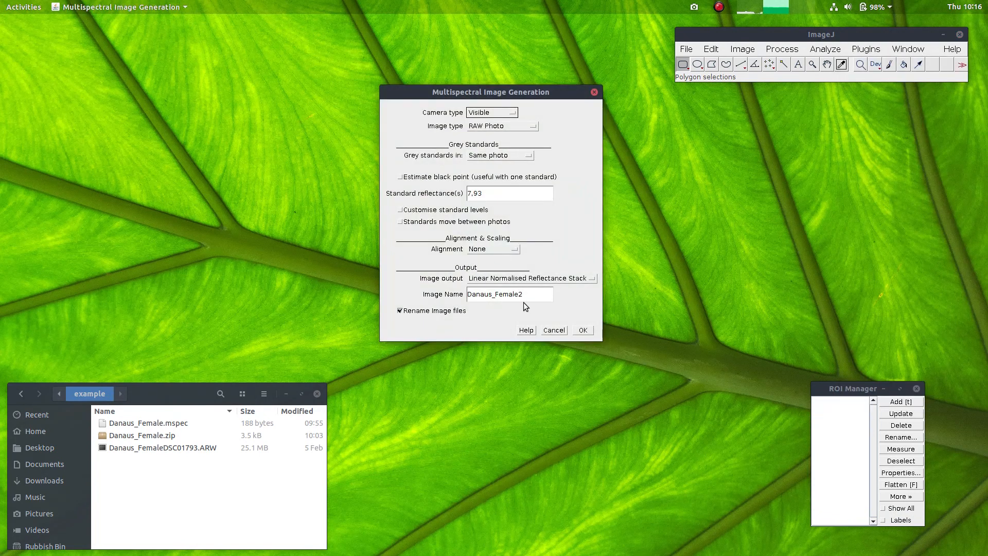
left_click(583, 326)
double_click(141, 118)
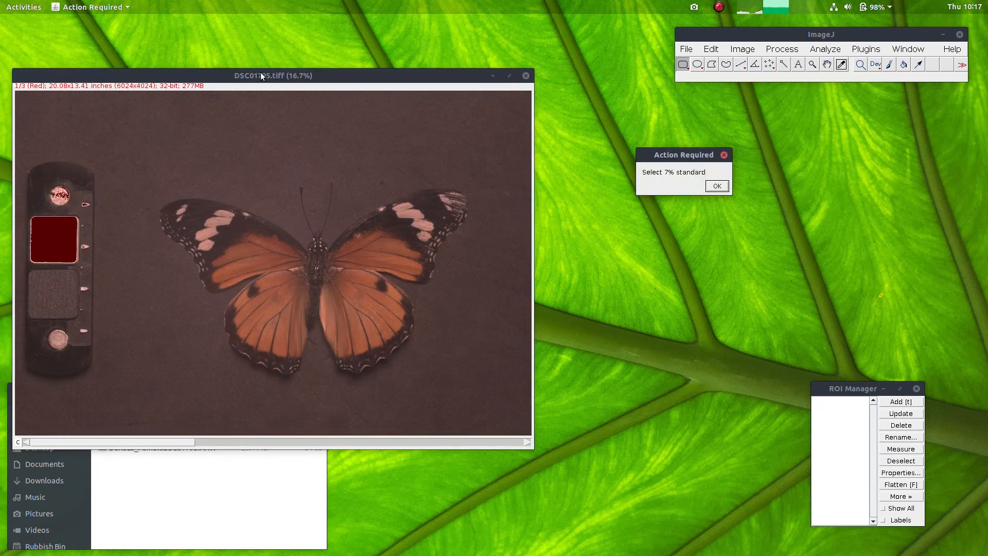
- Examine the white standard, dark grey standard and butterfly wings in the DSC01795 photo for overexposed areas marked in red
left_click_drag(258, 75, 274, 71)
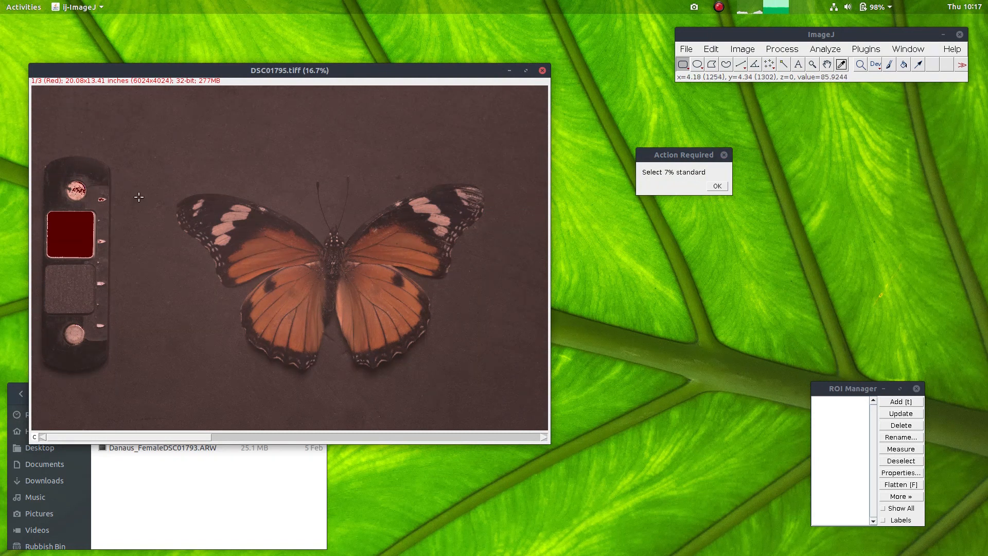
key("plus")
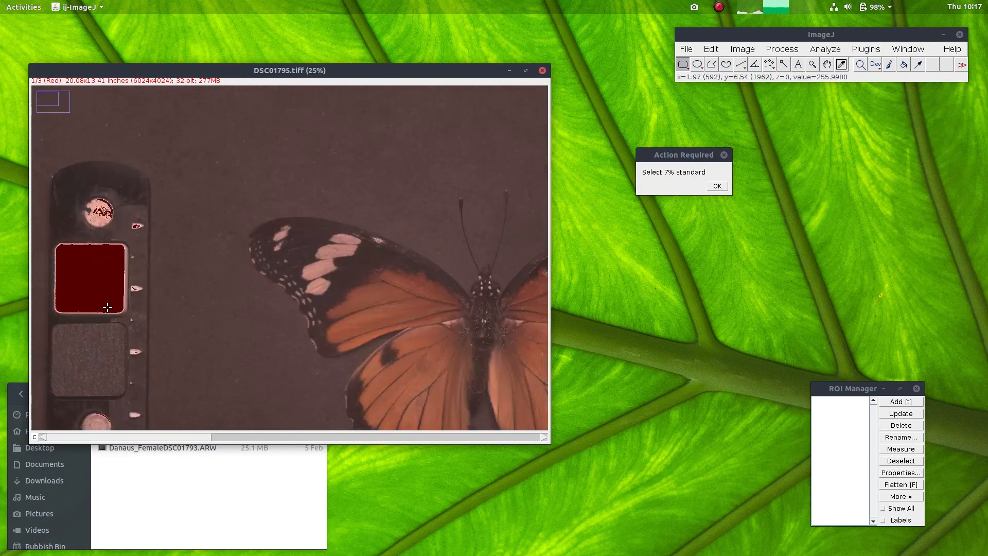
left_click_drag(548, 442, 665, 513)
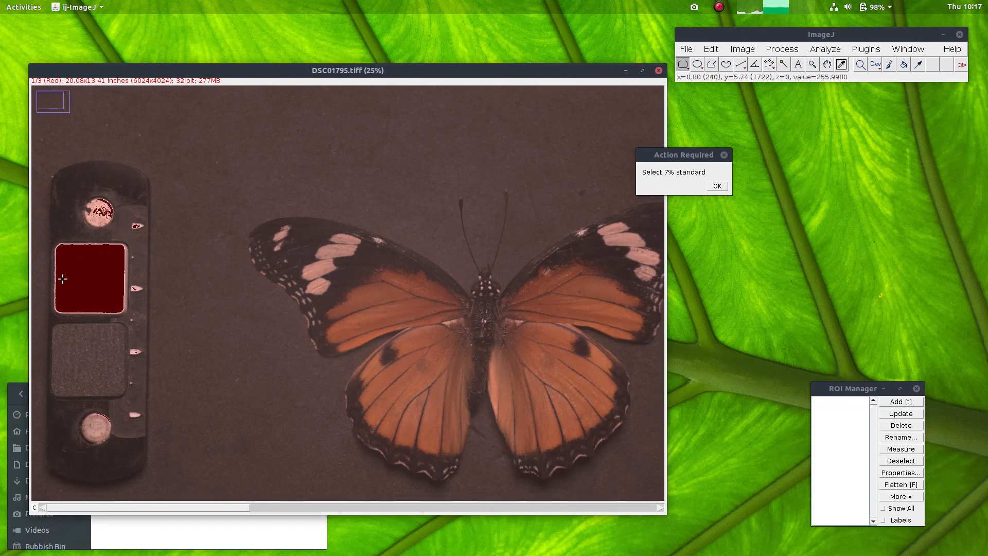
key("plus")
key("plus")
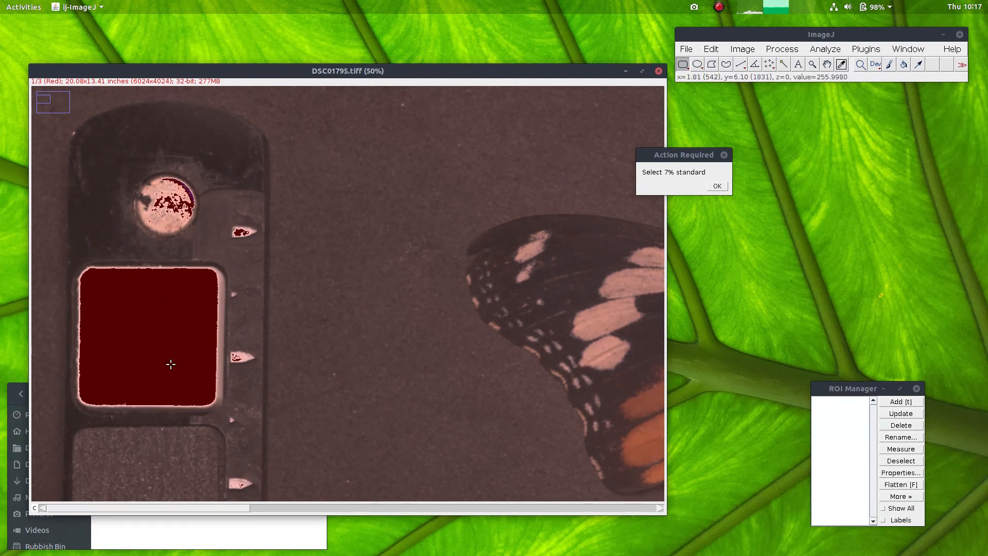
key("minus")
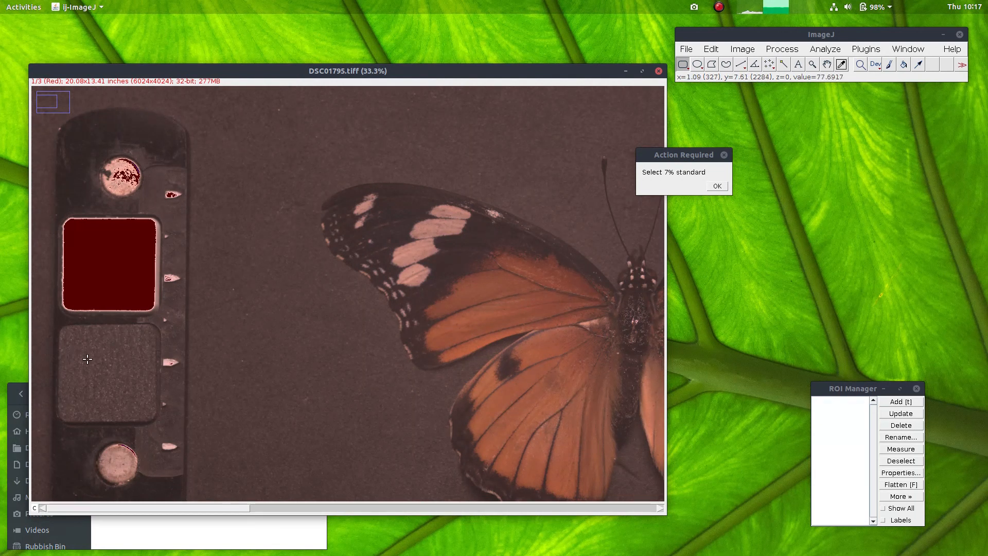
key("minus")
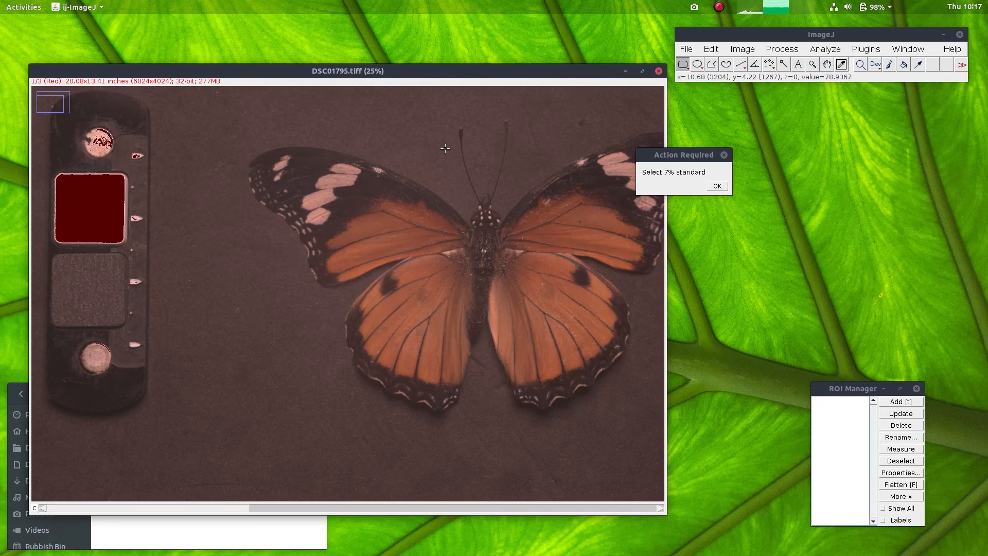
key("plus")
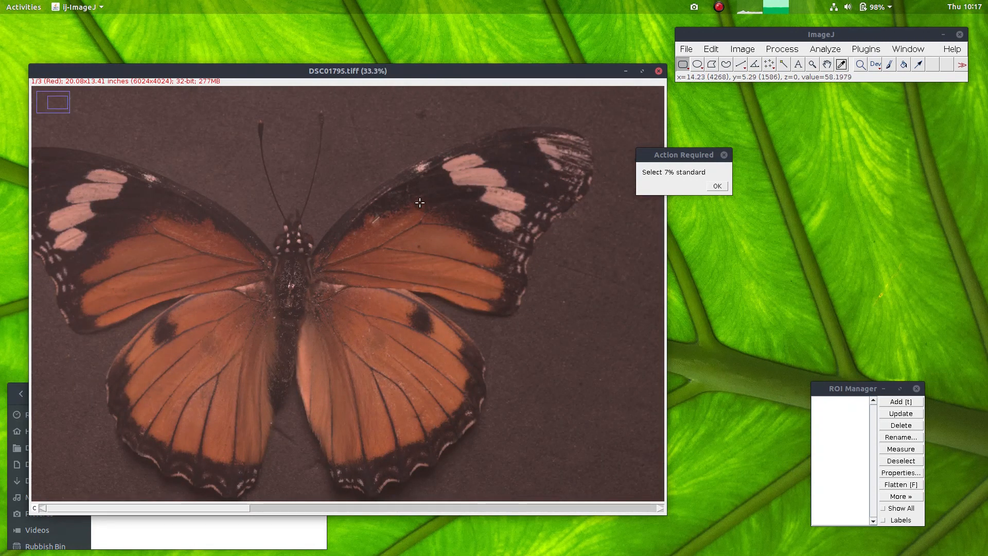
key("minus")
key("minus")
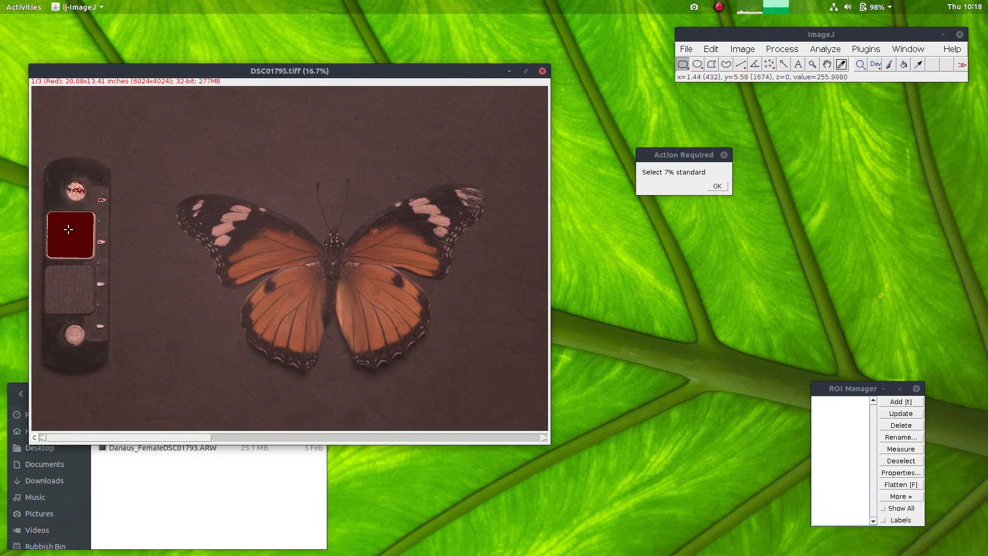
- Dismiss the 7% standard selection prompt and close the DSC01795 image without saving
left_click(671, 158)
key("Return")
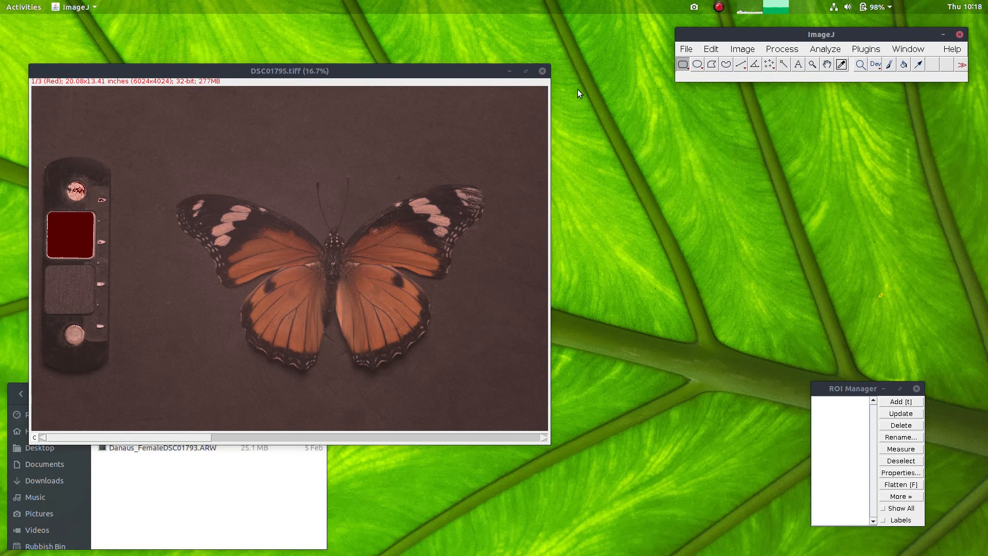
left_click(542, 71)
left_click(500, 182)
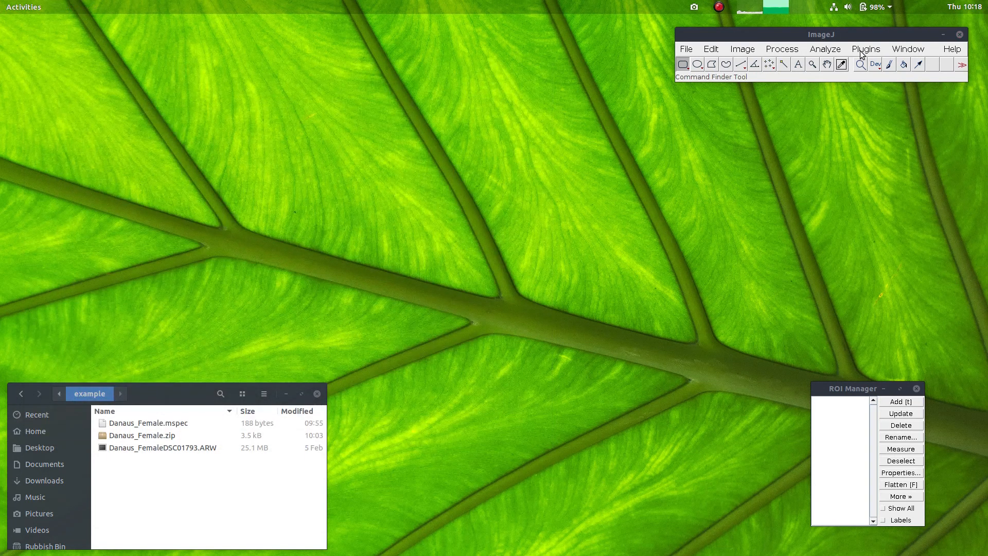
- Generate multispectral image Danaus_Female2 from DSC01795.ARW with standard reflectance 7 only, outlining the dark grey patch as the 7% standard
left_click(866, 48)
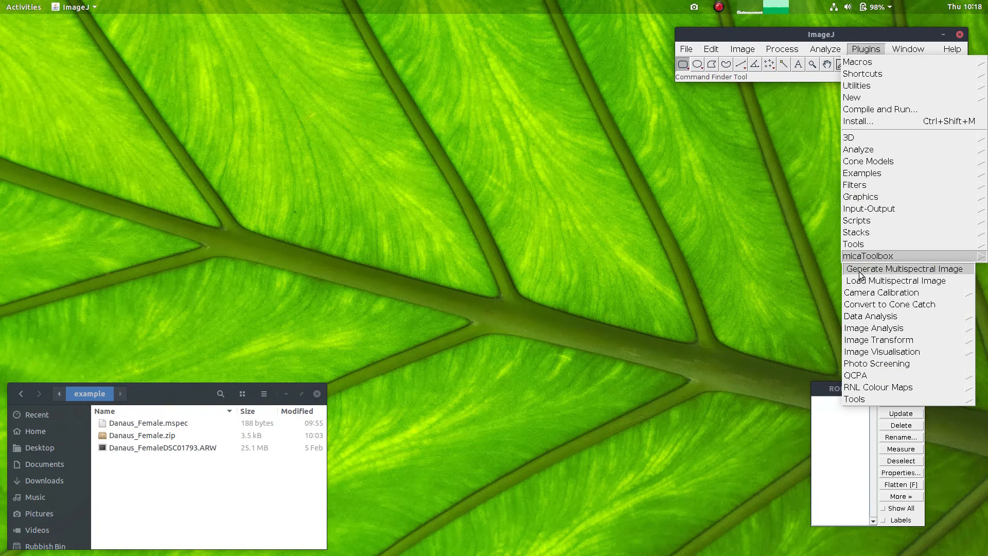
left_click(860, 270)
left_click(482, 197)
left_click_drag(473, 196, 514, 198)
key("BackSpace")
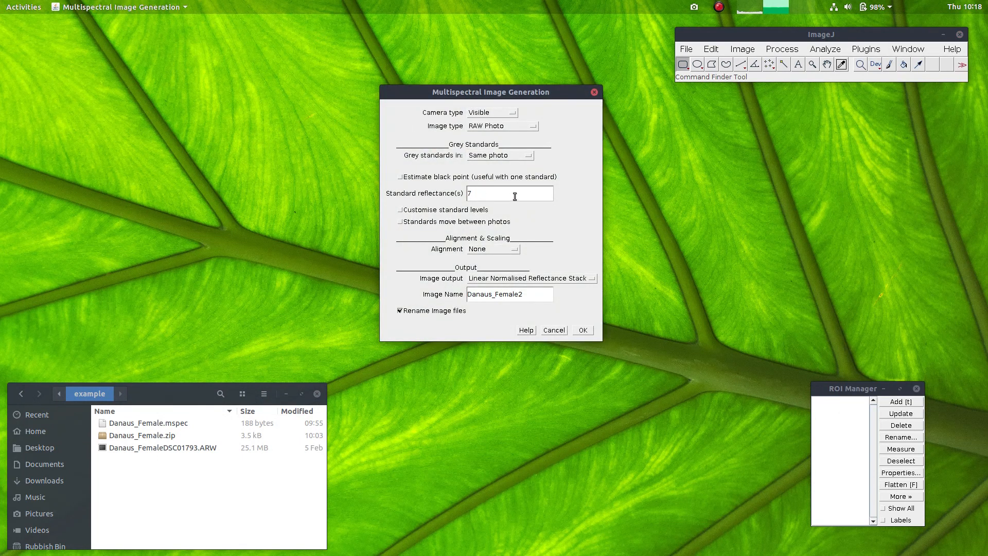
left_click(583, 331)
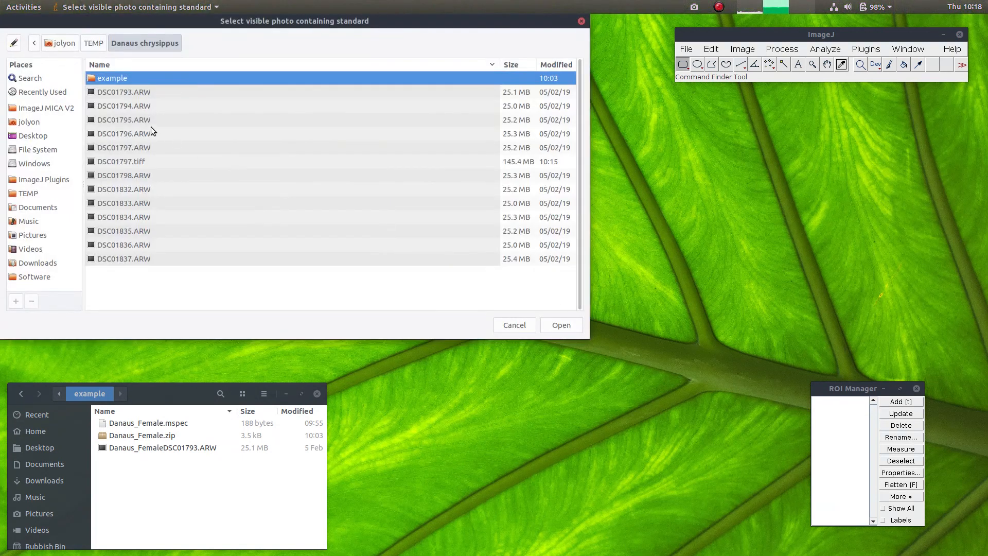
double_click(147, 119)
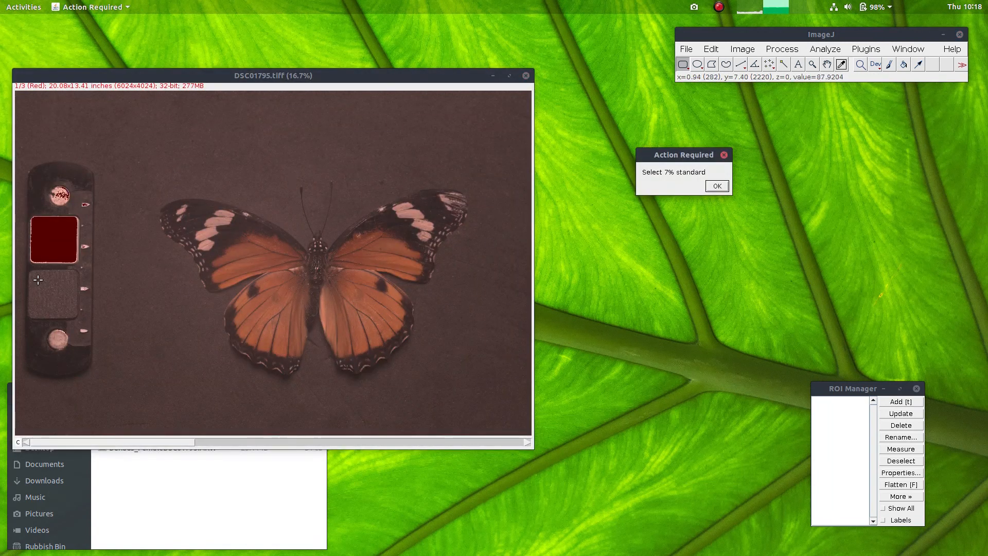
left_click_drag(33, 274, 72, 313)
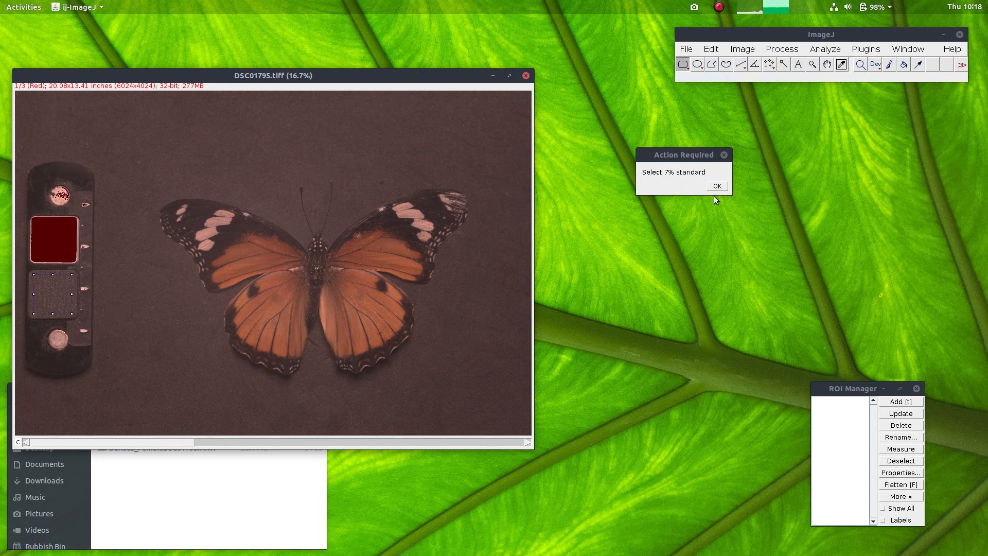
left_click(718, 186)
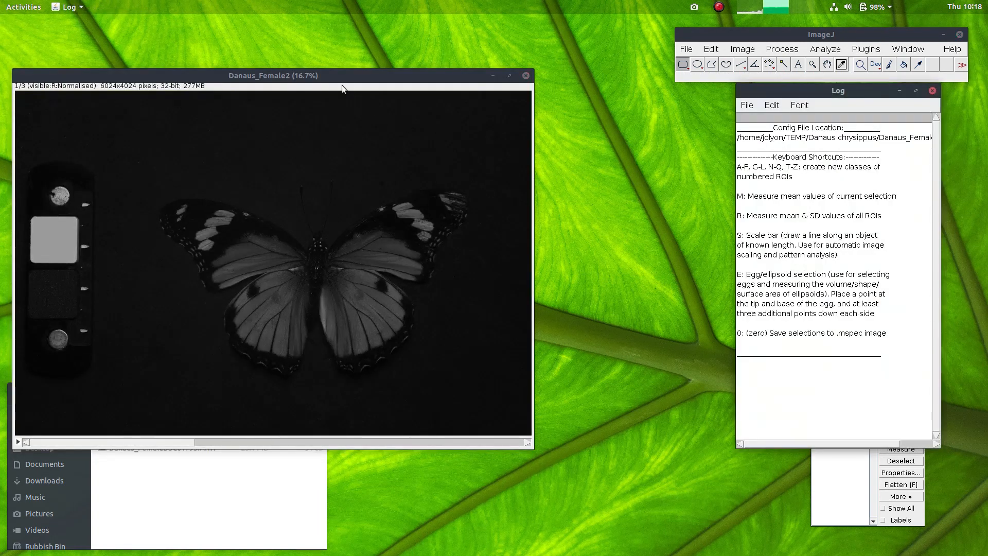
- Measure the normalised mean values of the dark grey standard and the white standard on Danaus_Female2
left_click_drag(335, 76, 405, 69)
key("plus")
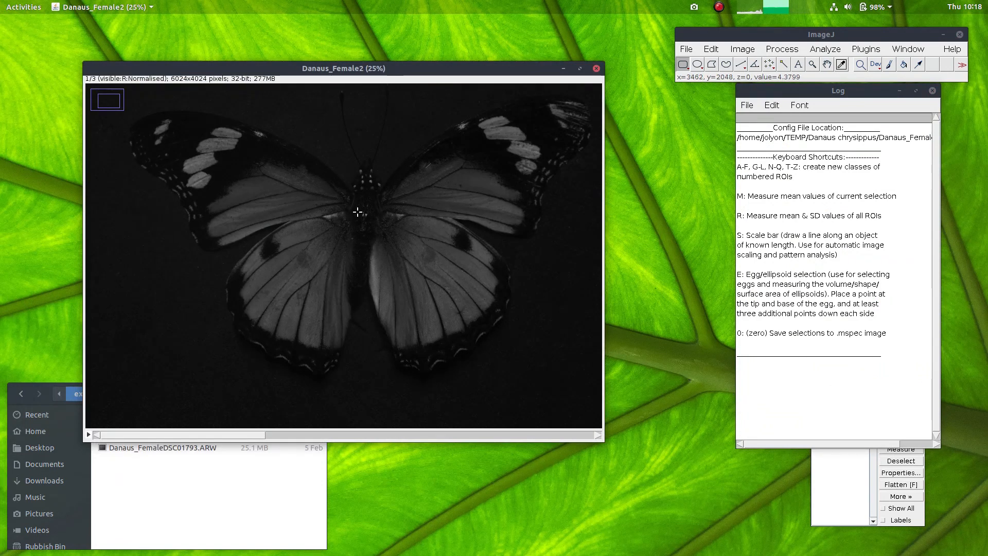
key("minus")
key("plus")
key("plus")
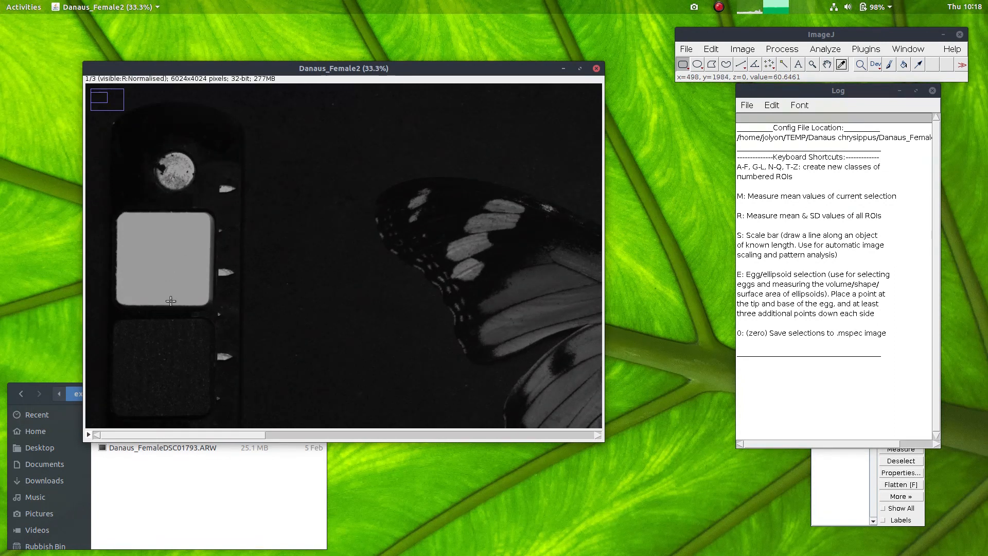
key("minus")
left_click_drag(119, 254, 162, 295)
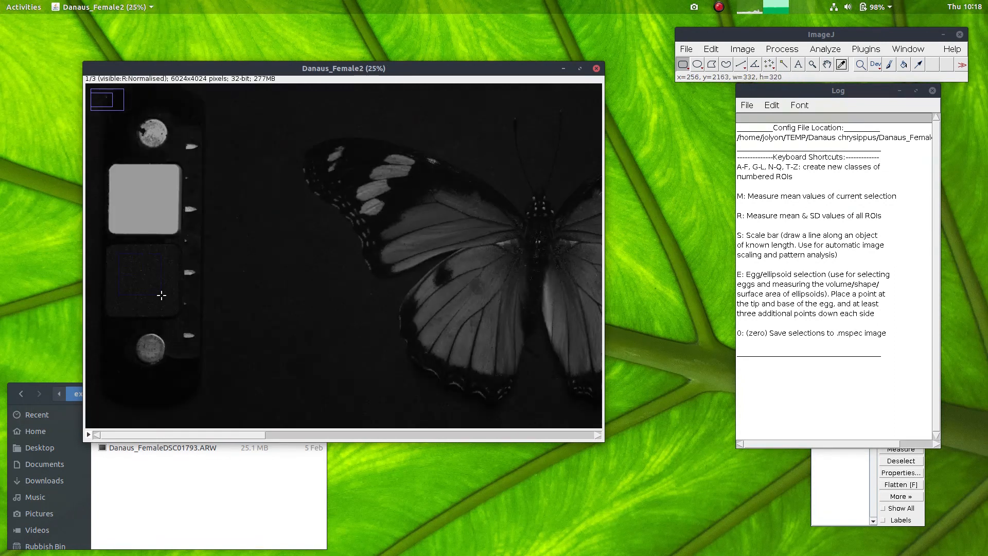
key("m")
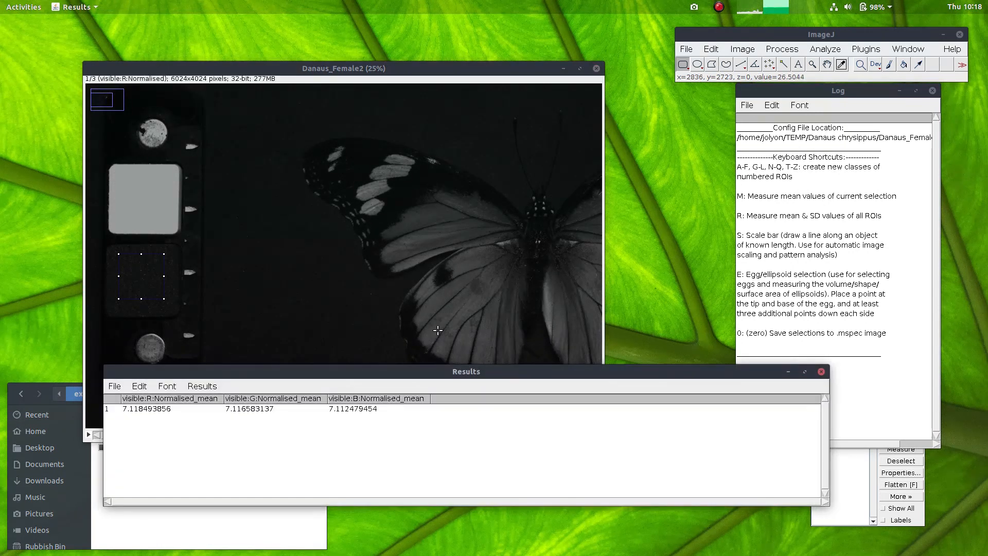
left_click(240, 409)
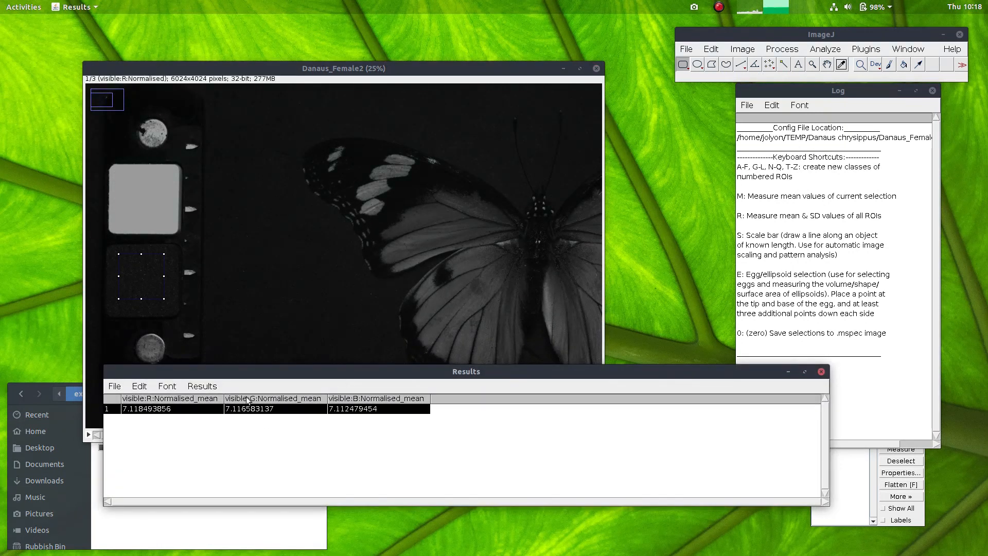
left_click_drag(119, 178, 170, 224)
left_click(664, 372)
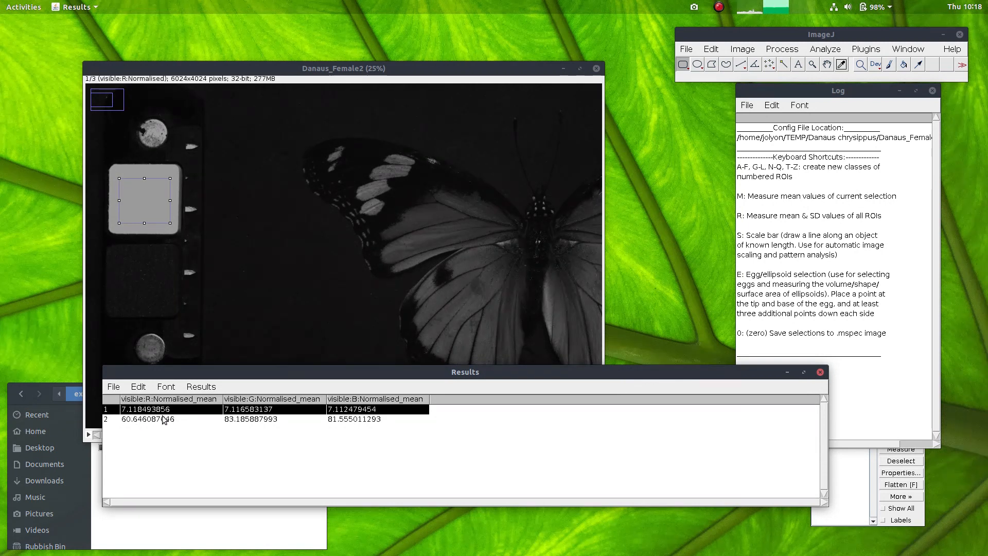
- Examine the overexposed white standard and the wings in the normalised channels of Danaus_Female2, and close the image
left_click(240, 79)
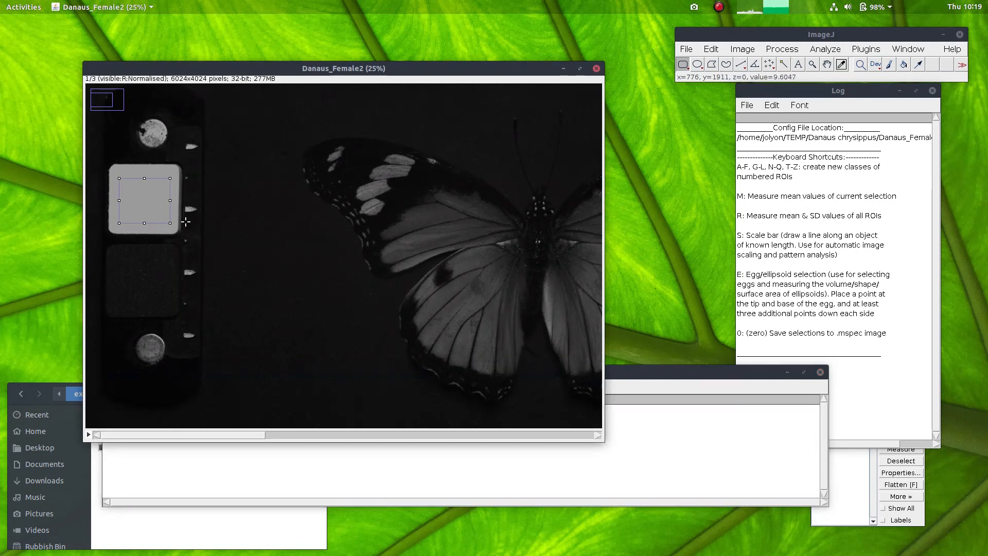
scroll(168, 209, "up", 2)
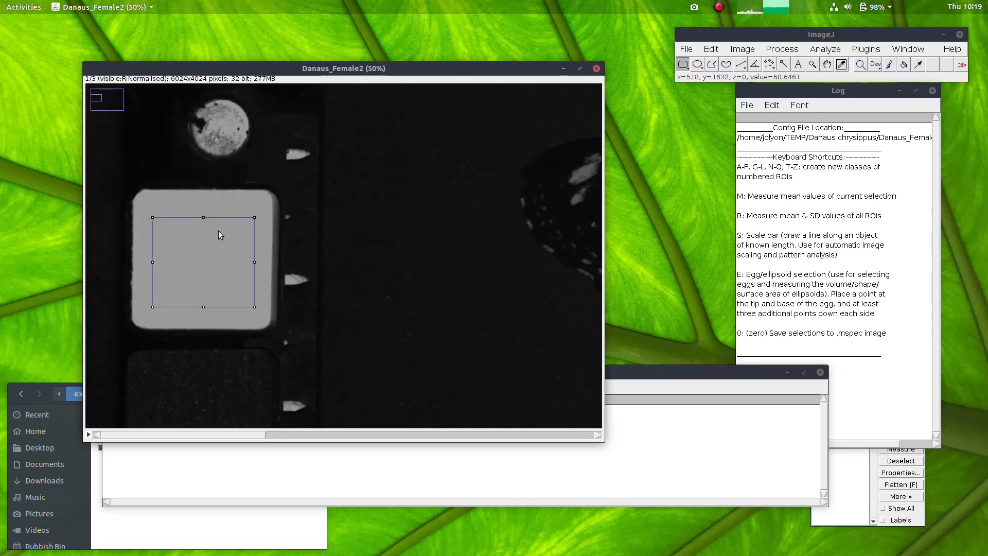
scroll(181, 254, "down", 2)
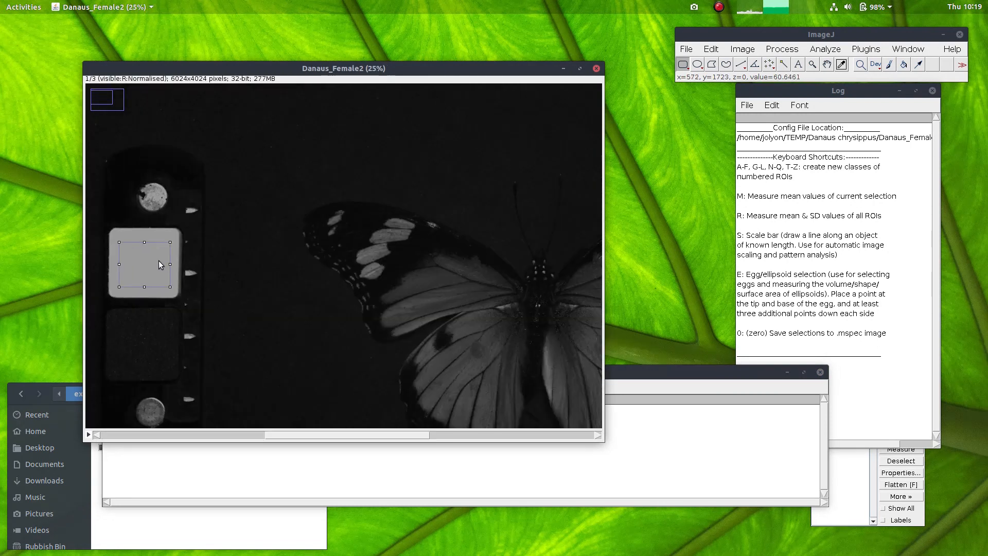
scroll(158, 260, "down", 1)
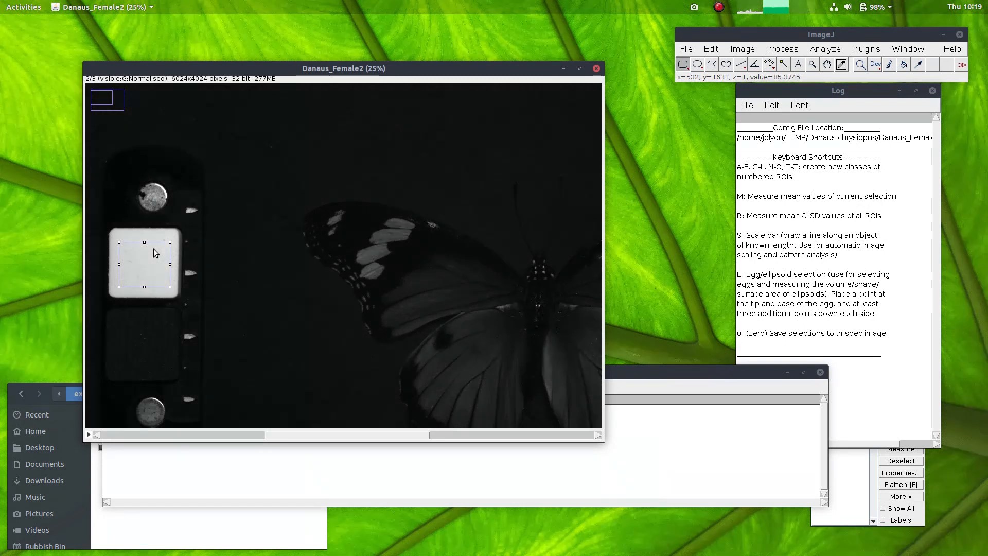
scroll(155, 253, "down", 1)
scroll(153, 255, "up", 1)
left_click(252, 258)
key("minus")
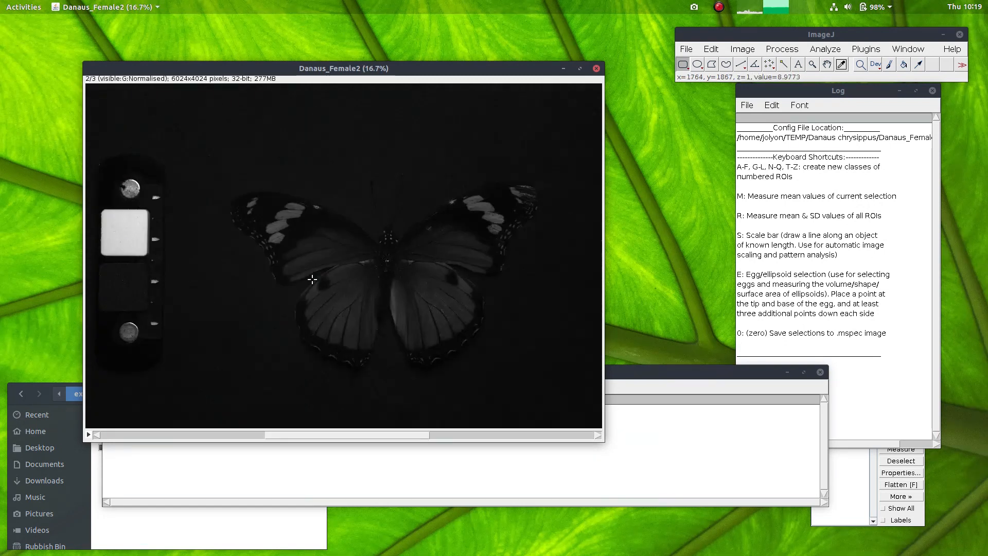
key("minus")
key("plus")
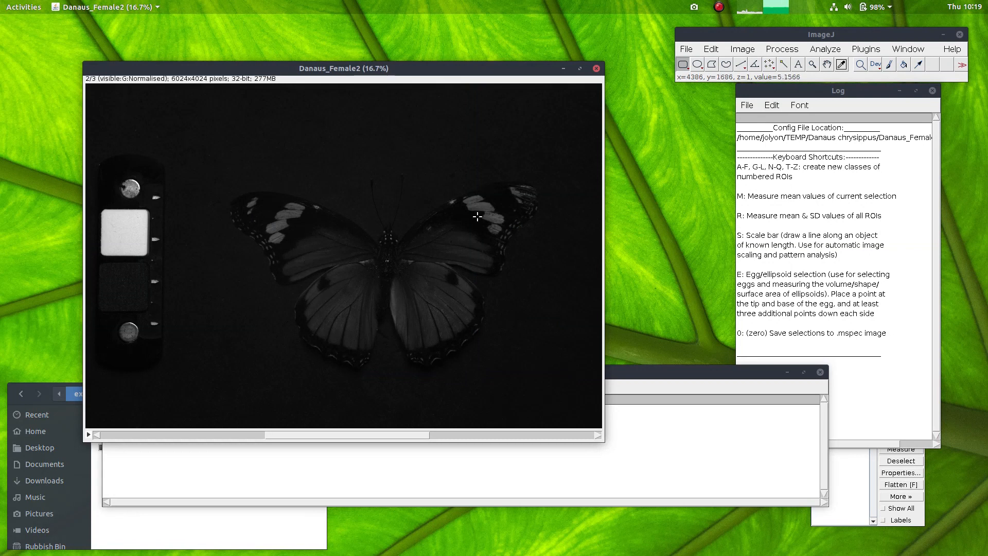
left_click(597, 68)
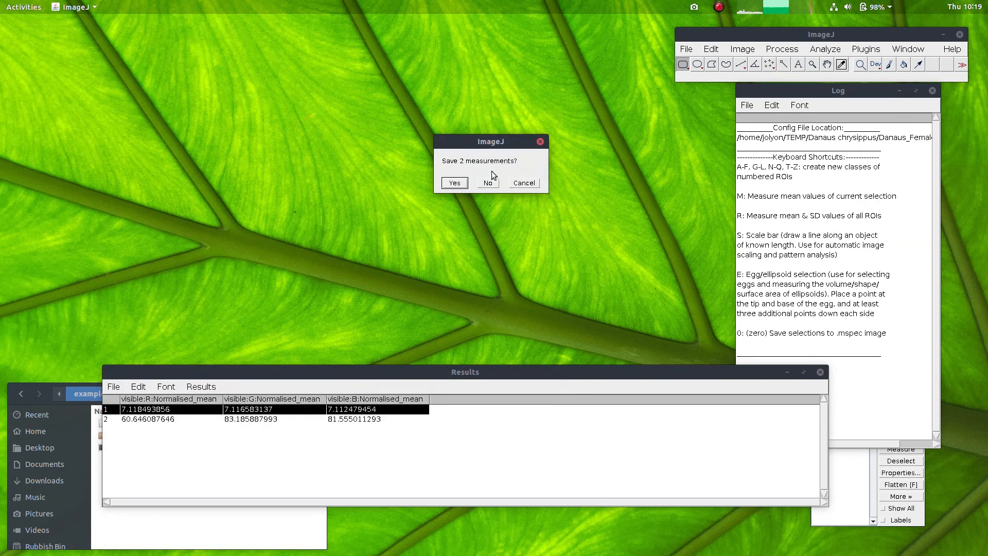
- Discard the two measurements without saving and close the Log and ROI Manager windows
left_click(488, 182)
left_click(933, 92)
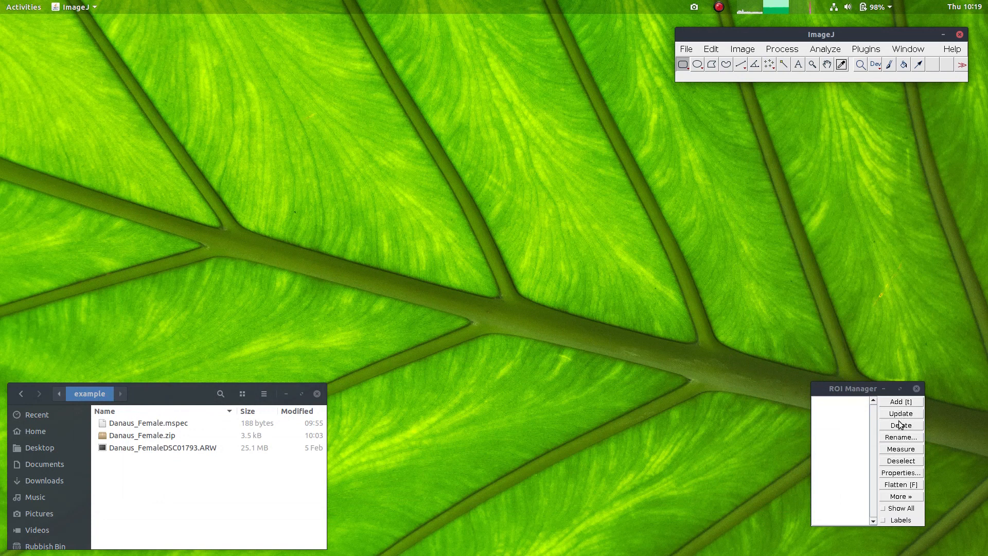
left_click(917, 389)
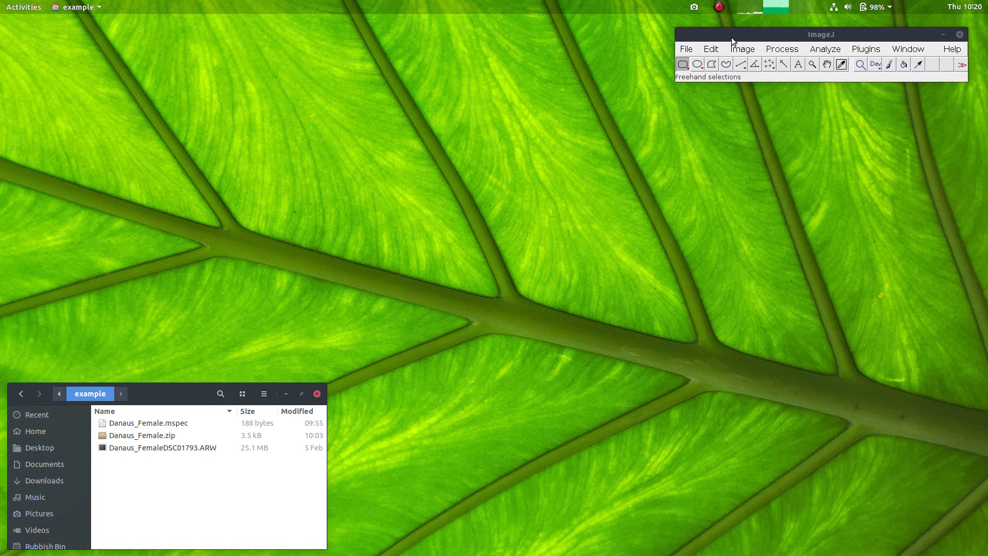
left_click(725, 34)
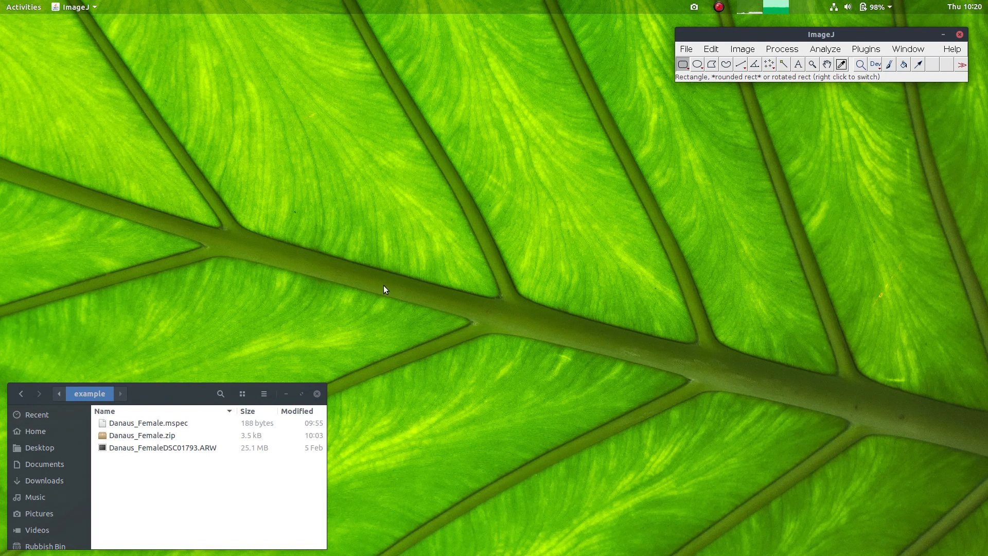
- Open the screening folder in the file browser and look through its ARW photos
left_click(60, 394)
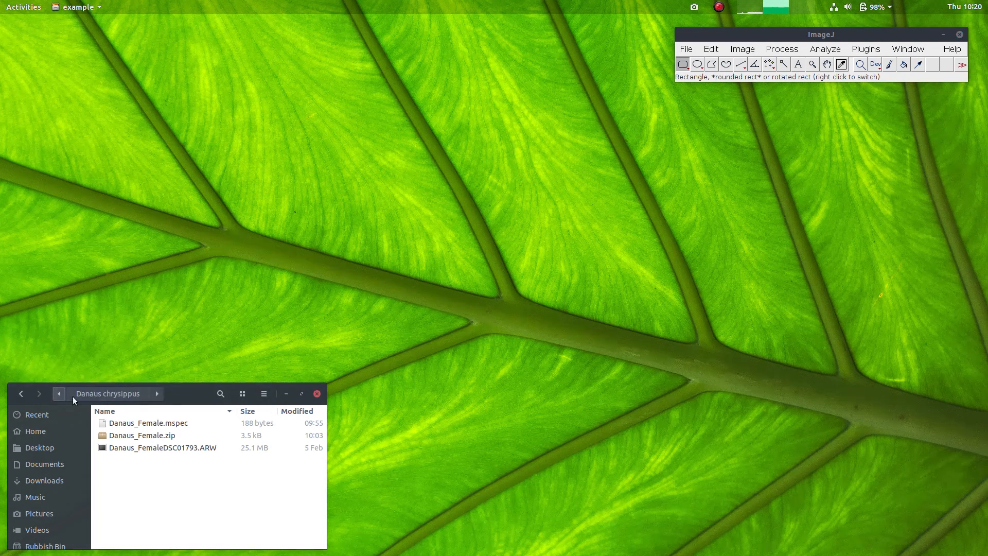
left_click(90, 392)
left_click(128, 434)
double_click(128, 435)
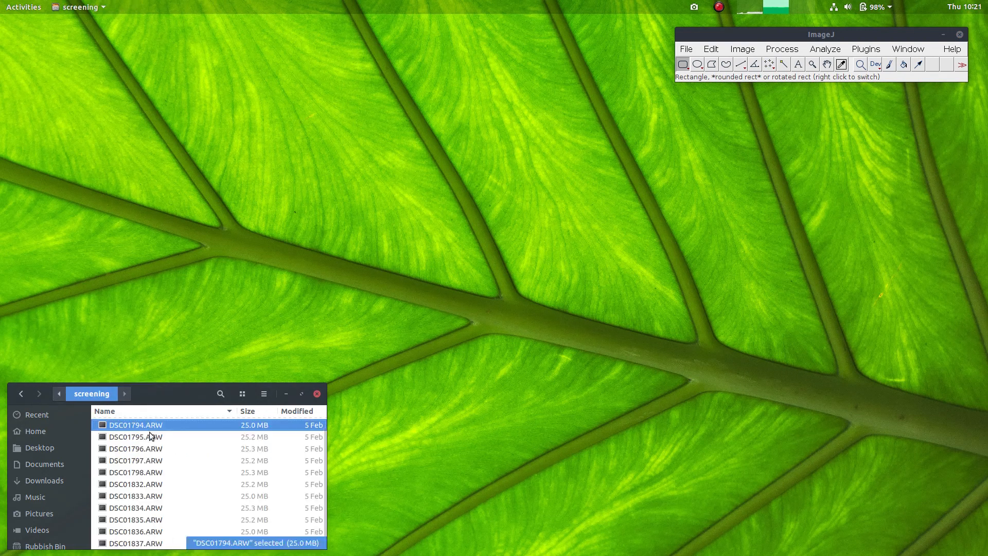
scroll(160, 474, "up", 1)
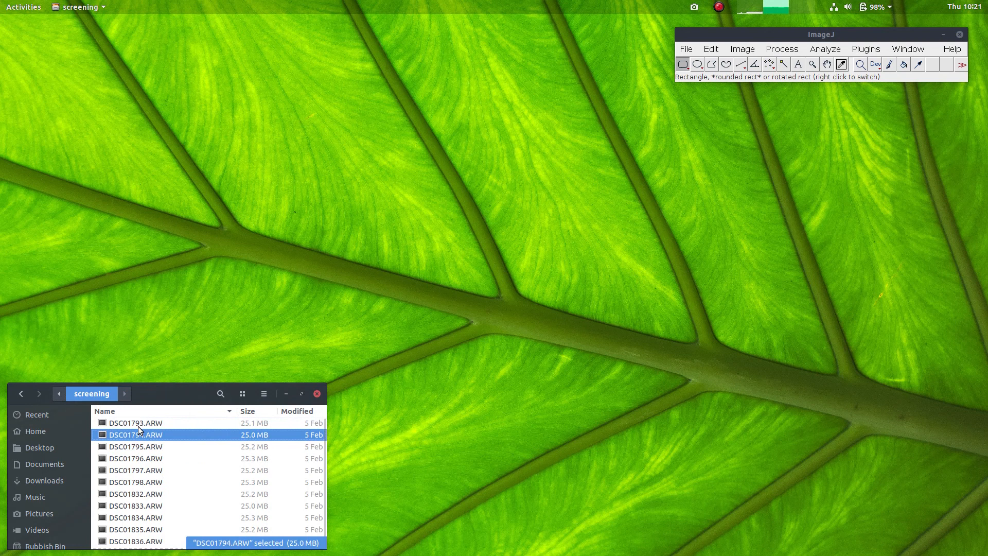
scroll(173, 497, "down", 1)
scroll(160, 440, "up", 1)
scroll(196, 479, "down", 1)
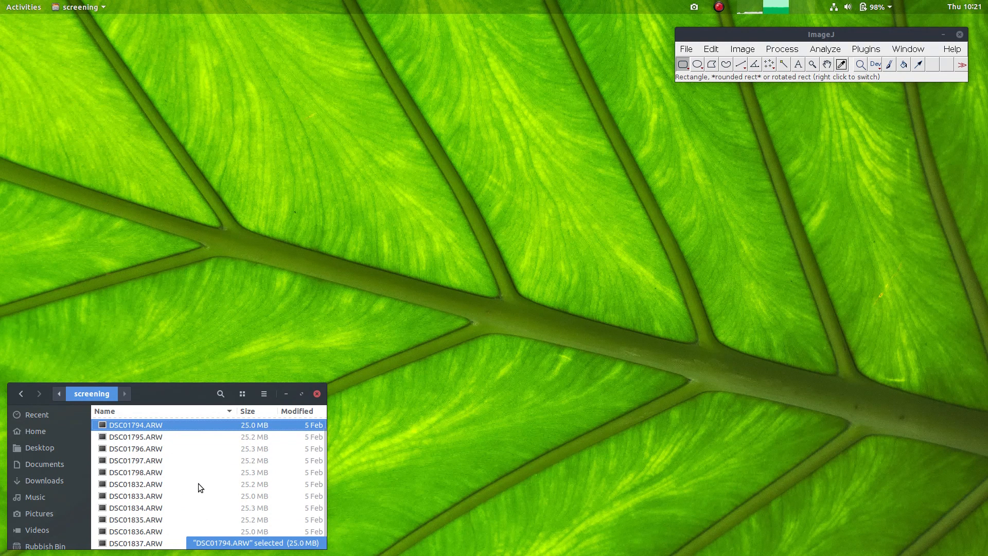
scroll(199, 488, "up", 1)
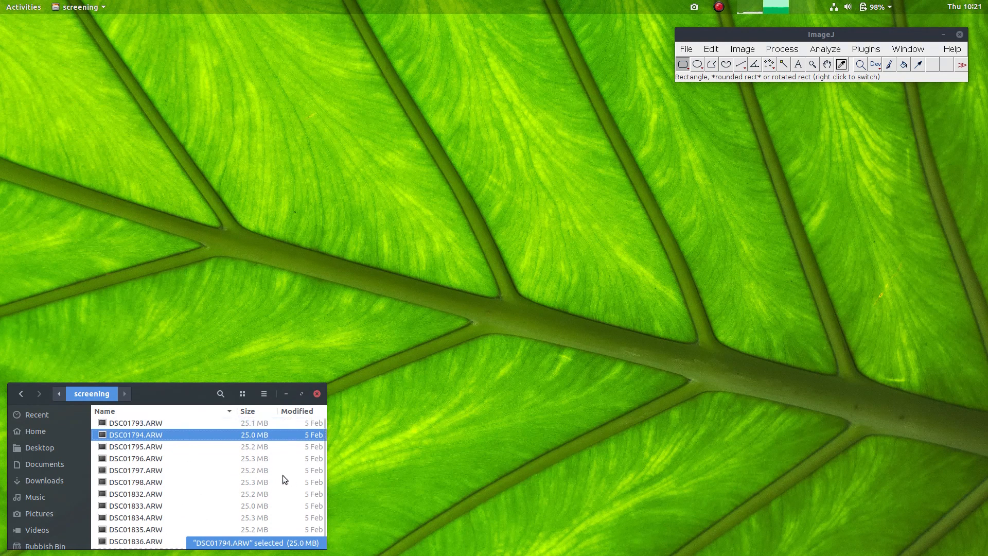
- Start micaToolbox Photo Screening and set the camera and filter combination to Visible & UV
left_click(866, 49)
mouse_move(863, 257)
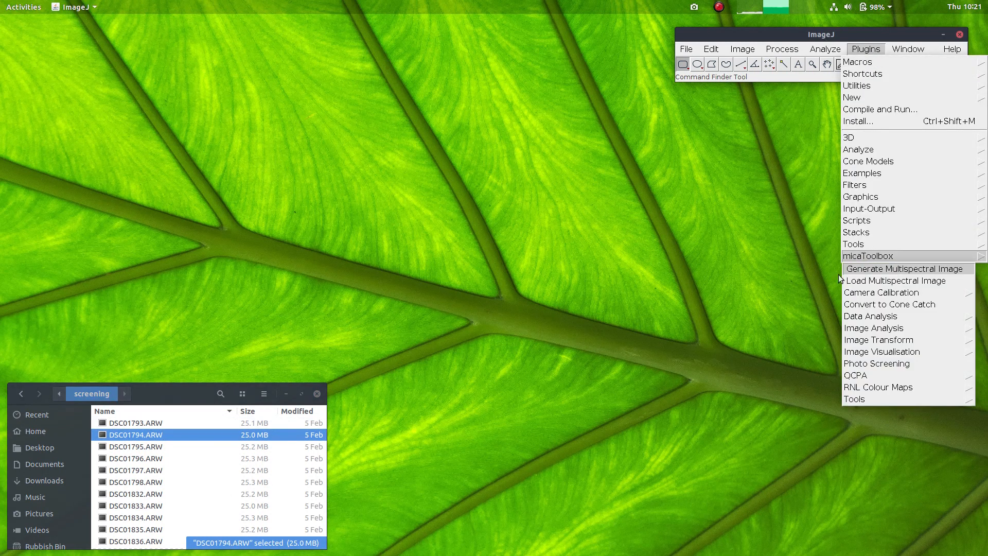
left_click(883, 364)
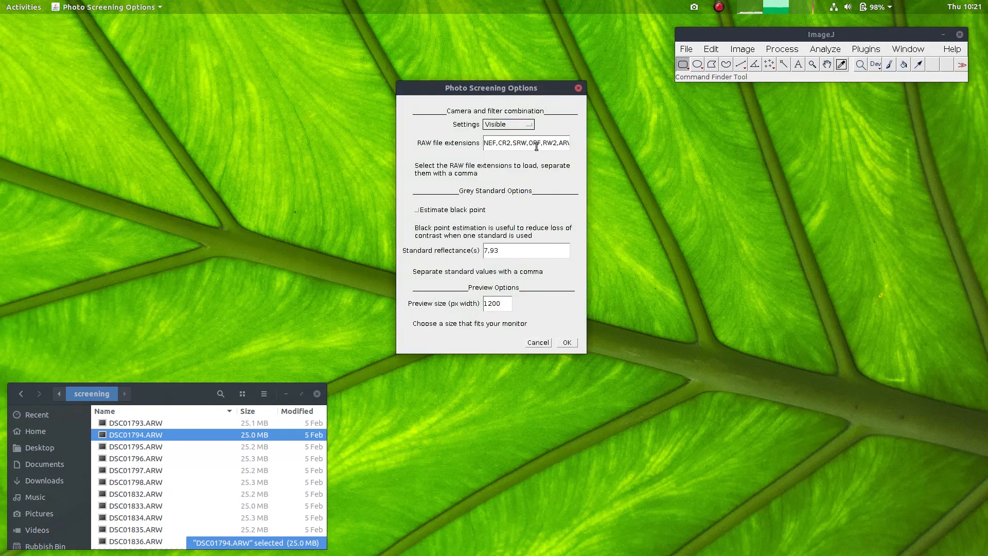
left_click(506, 125)
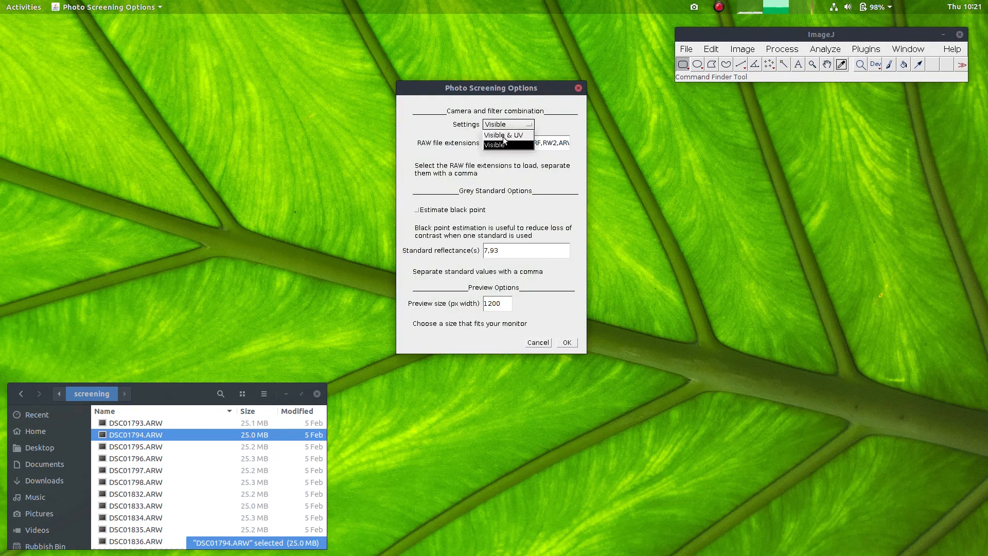
left_click(501, 135)
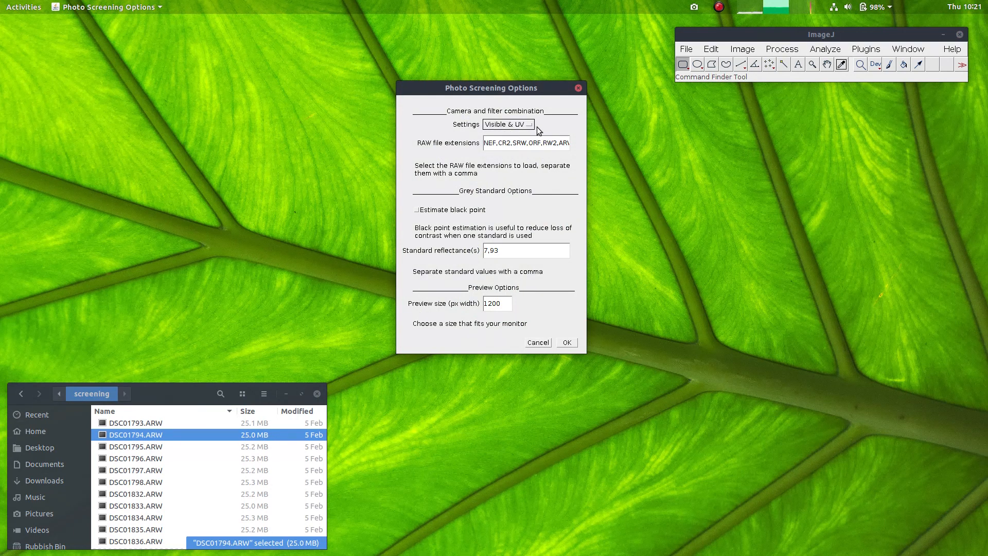
- Review the full list of RAW file extensions in the Photo Screening options
left_click(514, 145)
left_click(507, 145)
mouse_move(490, 144)
left_mouse_down()
mouse_move(573, 144)
mouse_move(475, 144)
left_mouse_up()
left_click(561, 144)
left_click(502, 142)
triple_click(487, 144)
left_click(494, 144)
left_click_drag(508, 144, 476, 144)
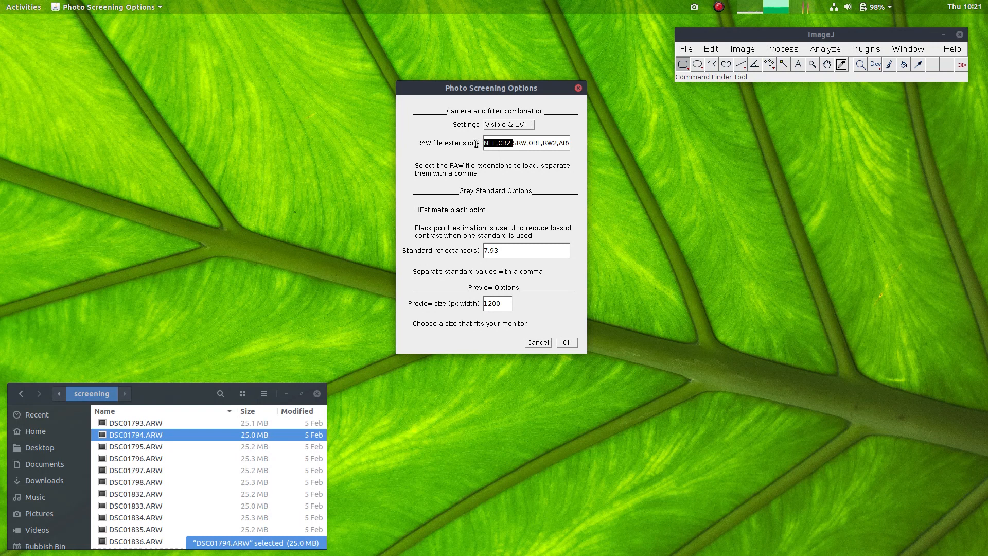
left_click_drag(547, 143, 575, 141)
left_click(566, 143)
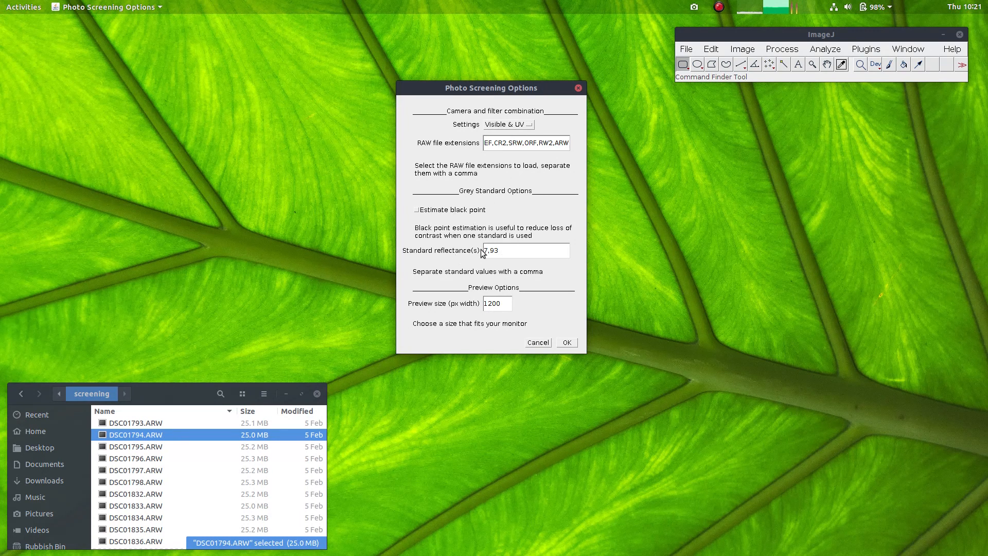
- Set the standard reflectance to 7 only, keep the preview width at 1200 px and accept the screening options
left_click(504, 251)
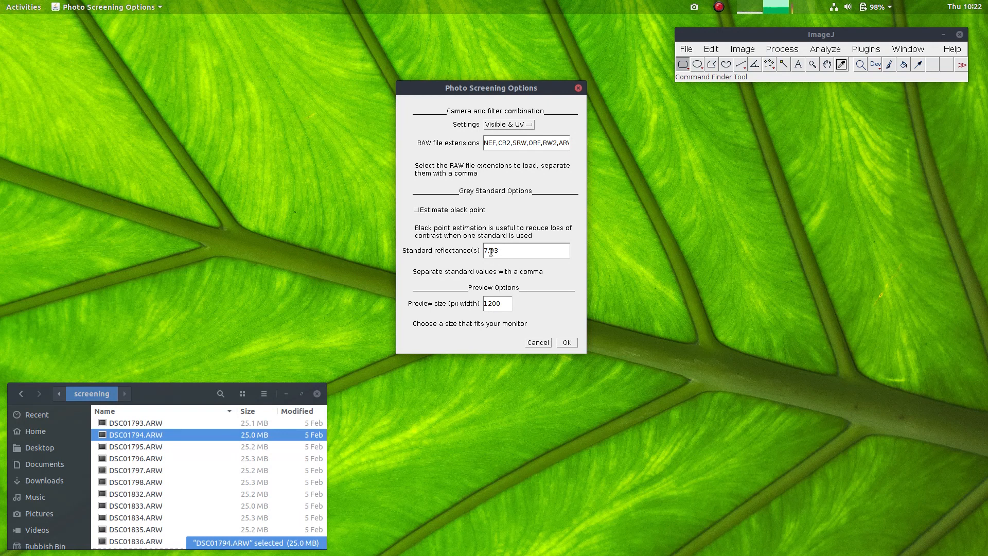
left_click_drag(490, 251, 520, 250)
key("BackSpace")
left_click(504, 302)
left_click(504, 303)
left_click(568, 343)
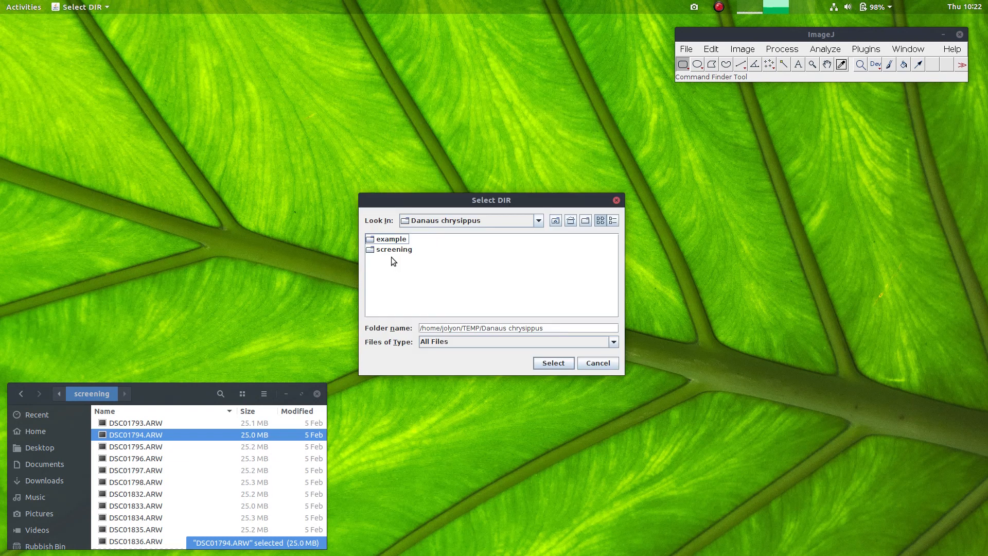
- Choose the screening folder inside Danaus chrysippus as the source of the photos to screen
double_click(389, 251)
left_click(142, 394)
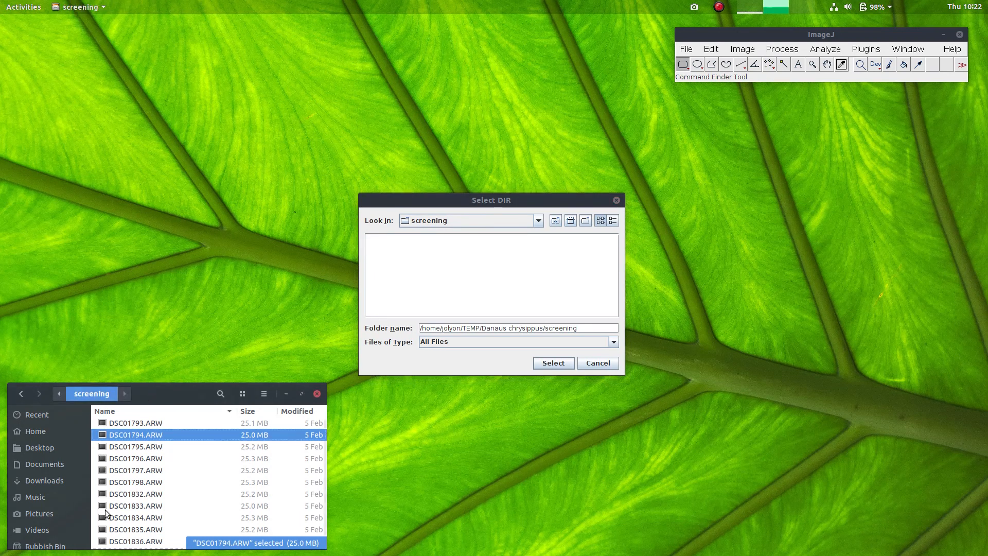
left_click(565, 362)
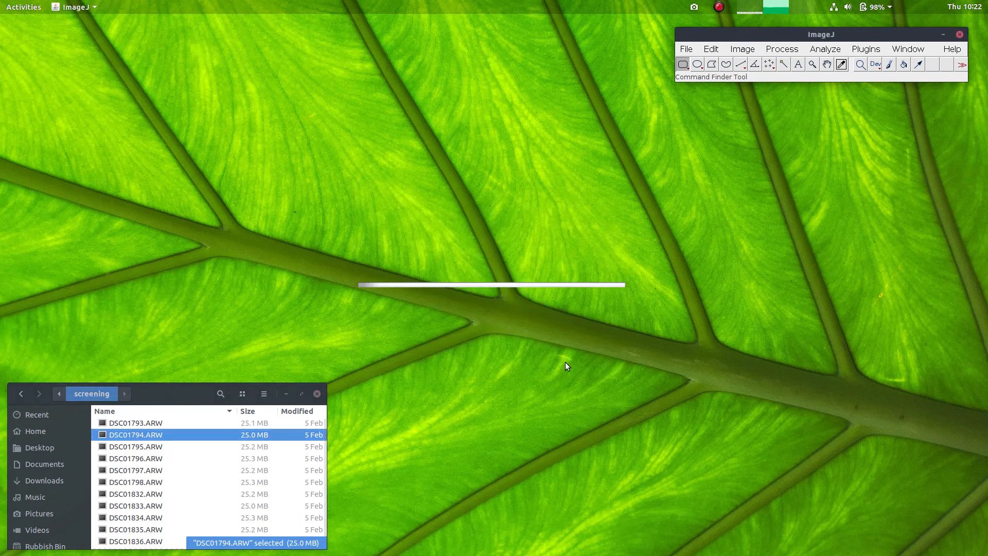
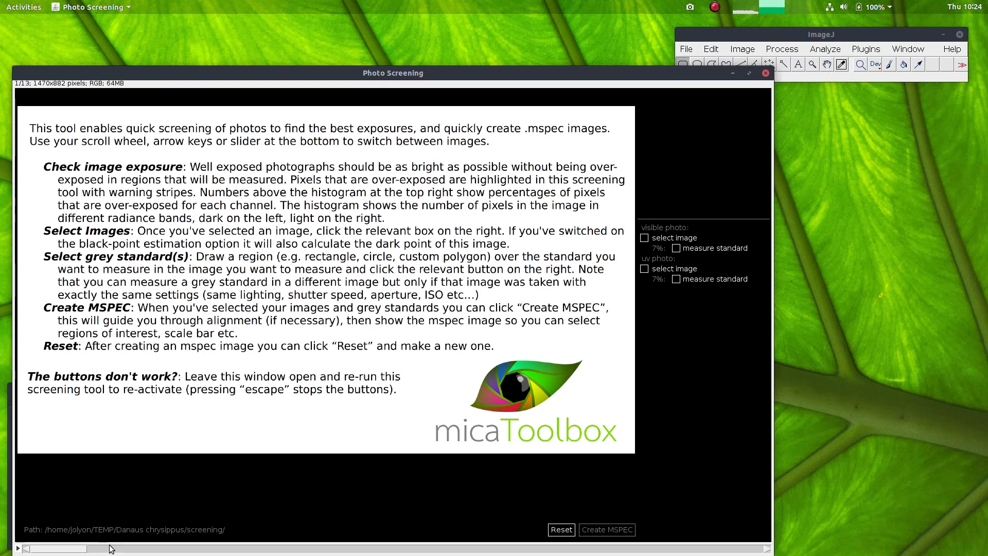
- Look through the screened photos and compare their exposure histograms and overexposed pixel percentages
left_click_drag(107, 552, 373, 554)
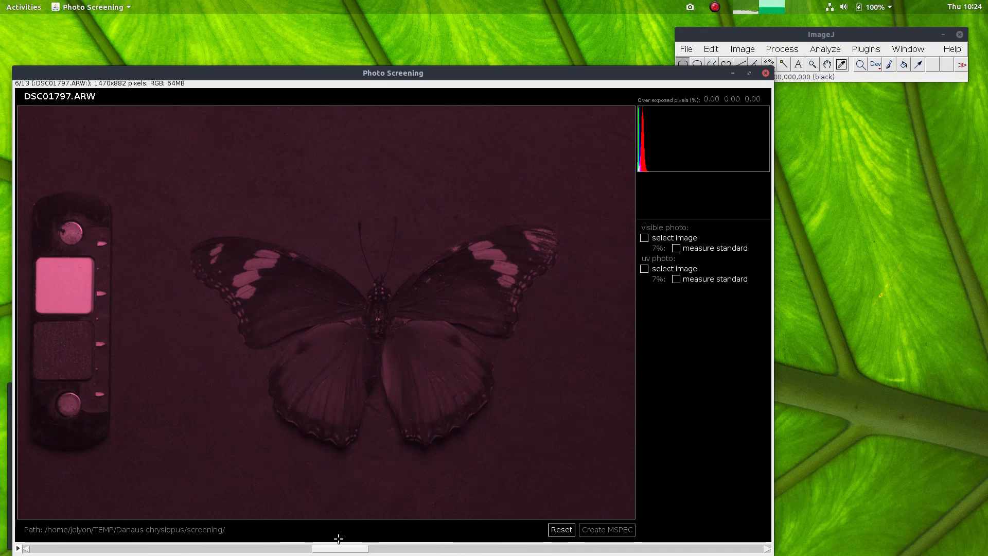
left_click(292, 551)
scroll(292, 551, "down", 1)
left_click_drag(333, 550, 103, 551)
left_click(103, 551)
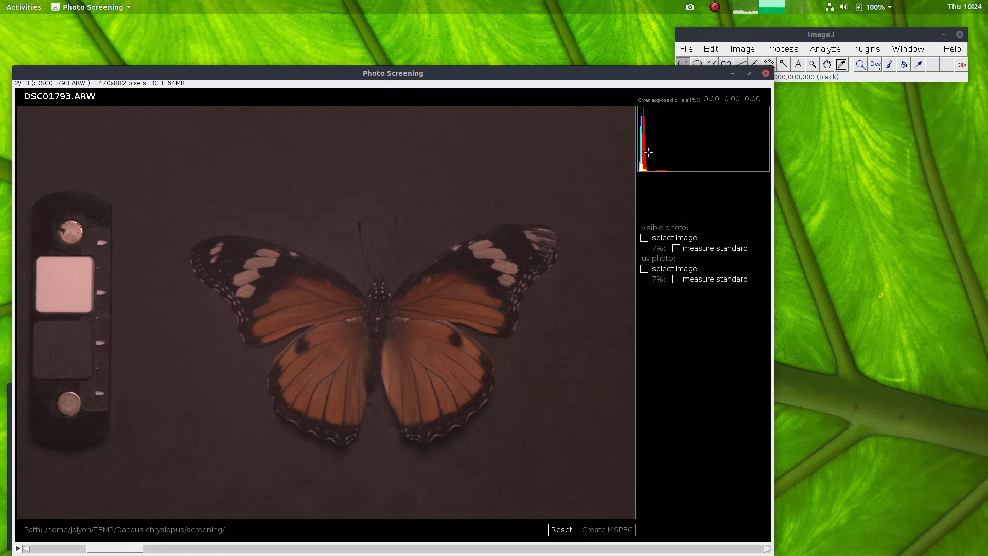
left_click(166, 549)
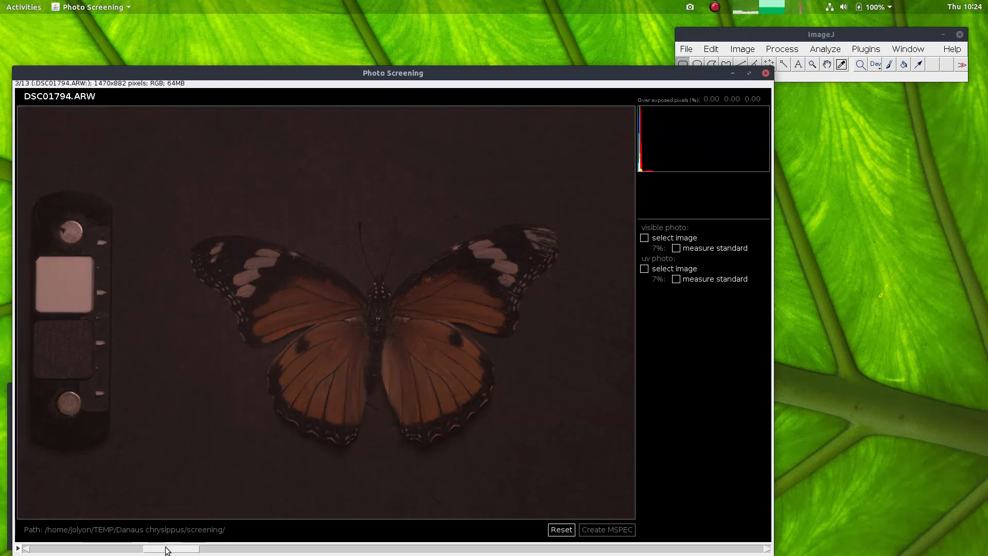
- Select DSC01795.ARW as the visible photo and measure a rectangle inside the dark grey patch as its 7% standard
left_click(216, 551)
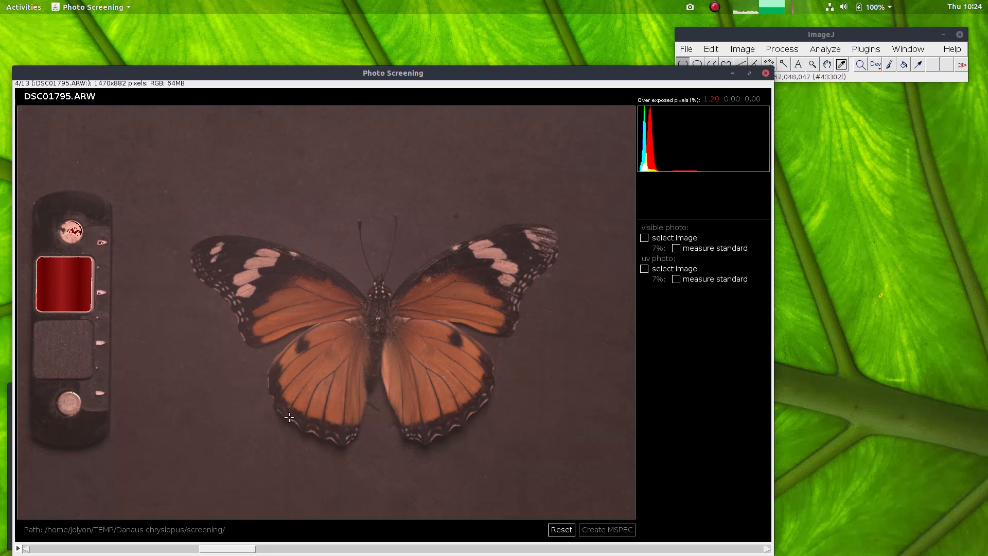
left_click(644, 238)
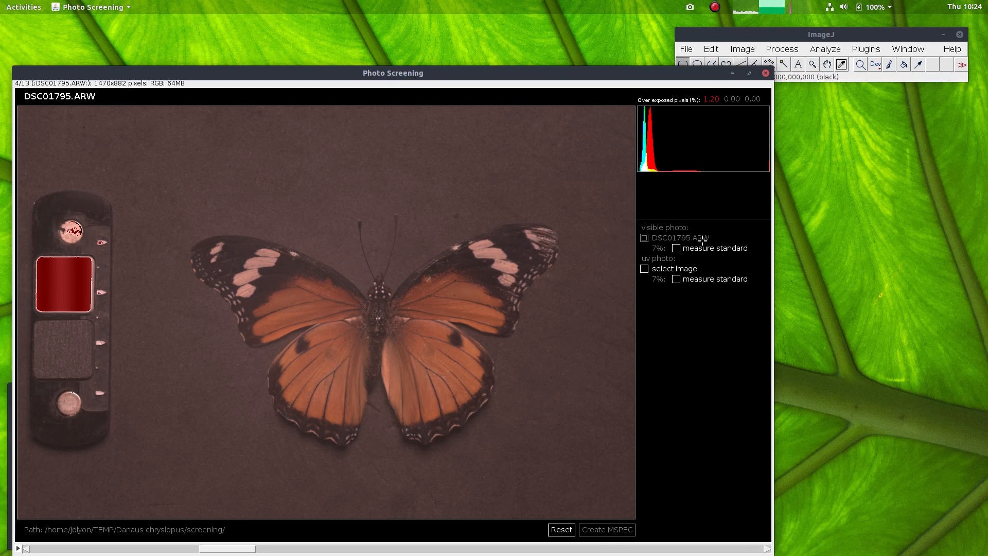
left_click_drag(40, 328, 84, 370)
left_click(678, 250)
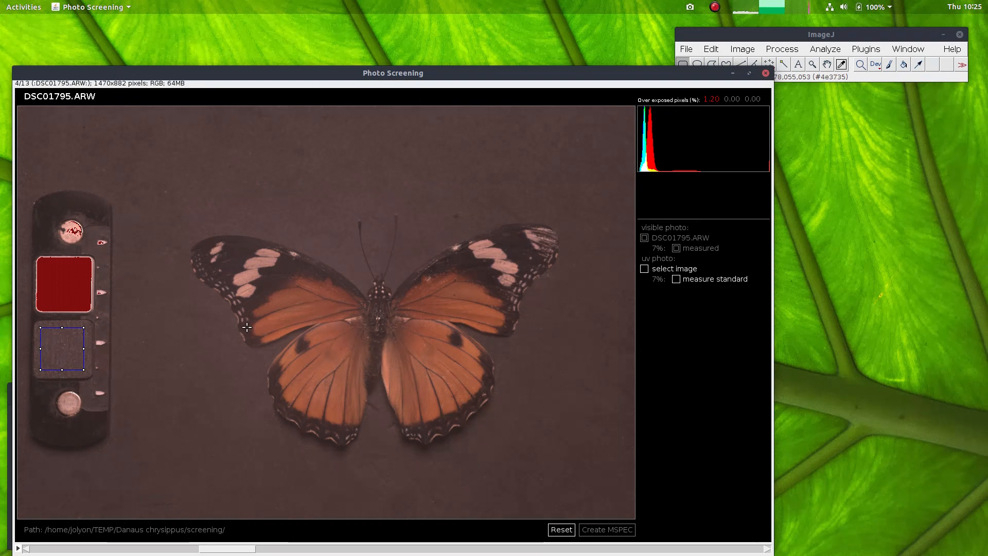
- Compare the exposures of the UV photos, select DSC01796.ARW as the UV photo and measure its dark grey patch as the 7% standard
scroll(240, 319, "down", 1)
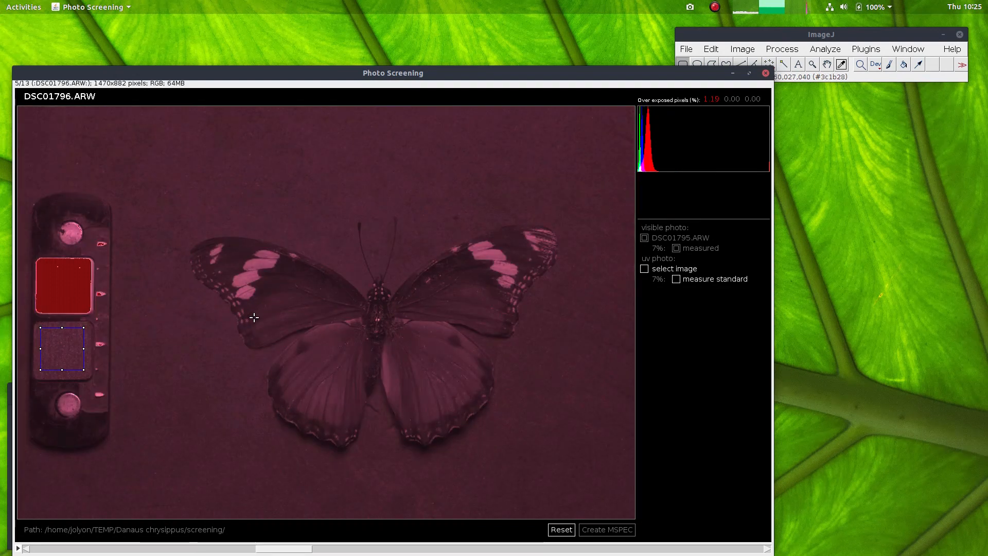
scroll(254, 317, "down", 2)
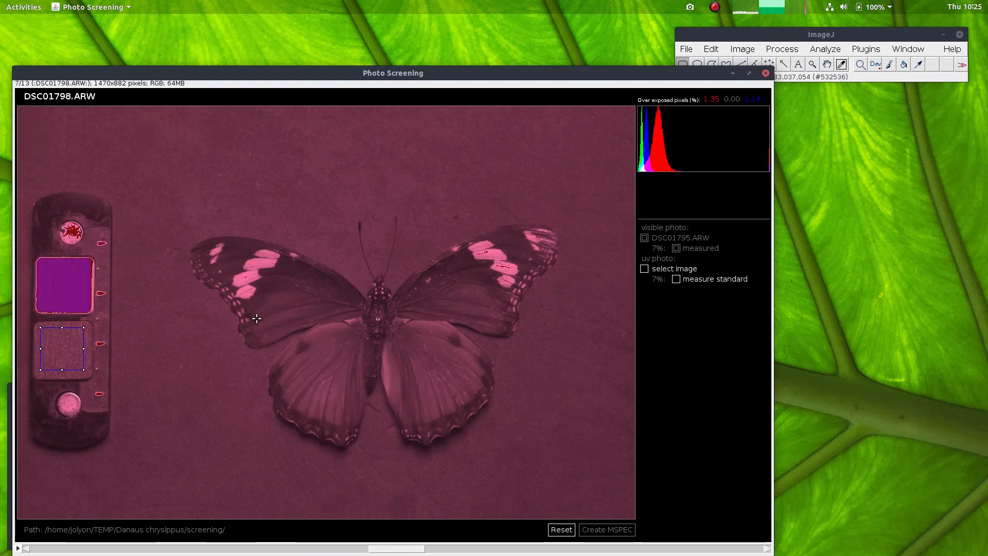
scroll(298, 337, "up", 2)
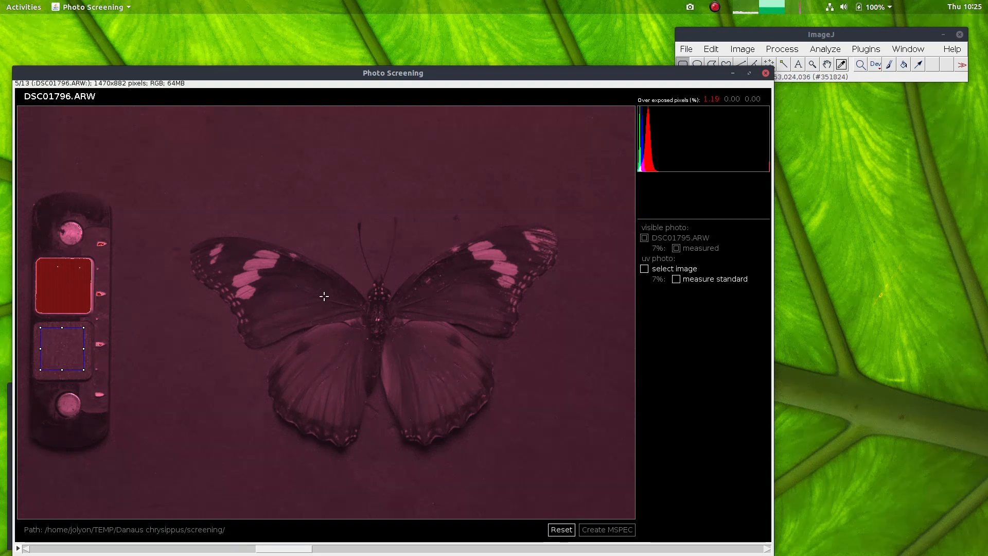
scroll(329, 296, "down", 1)
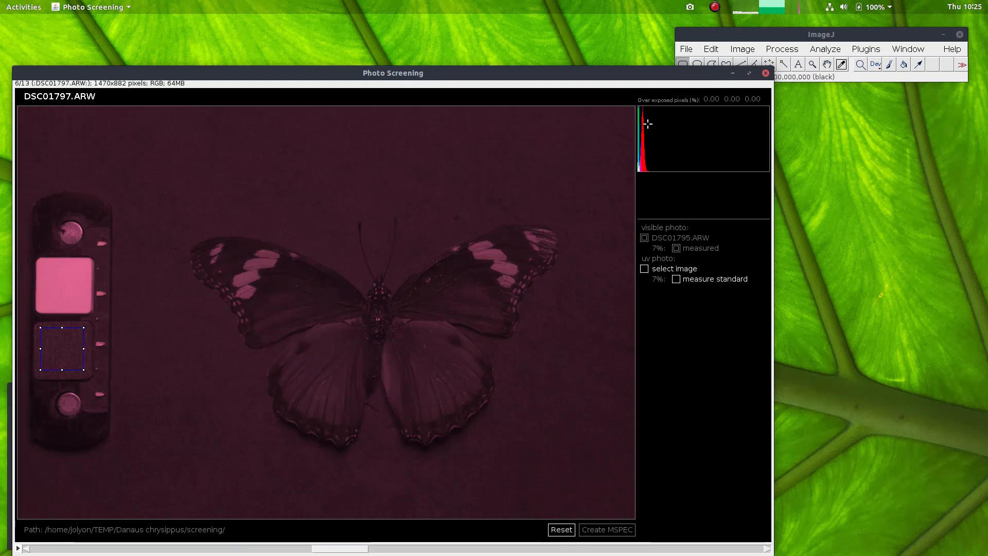
scroll(339, 330, "down", 1)
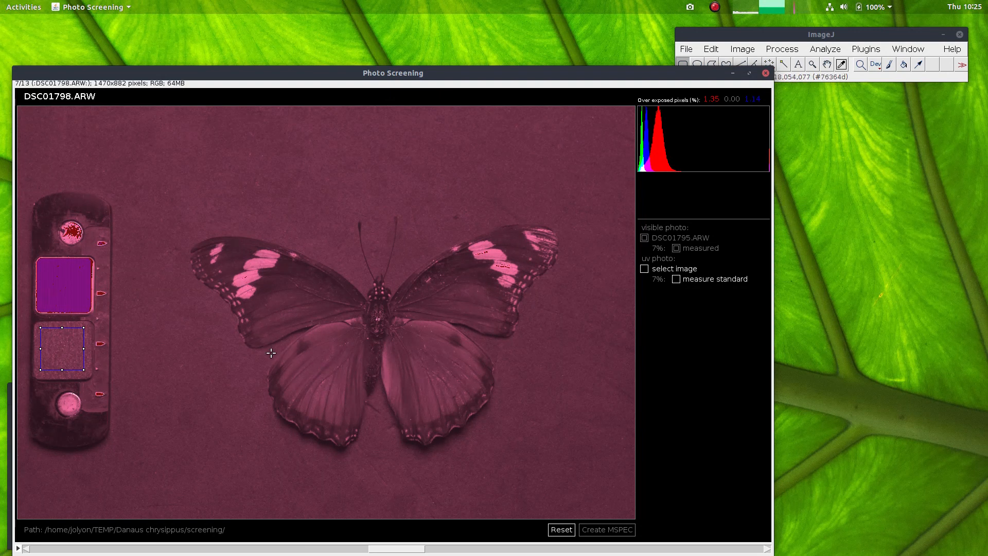
scroll(215, 353, "up", 2)
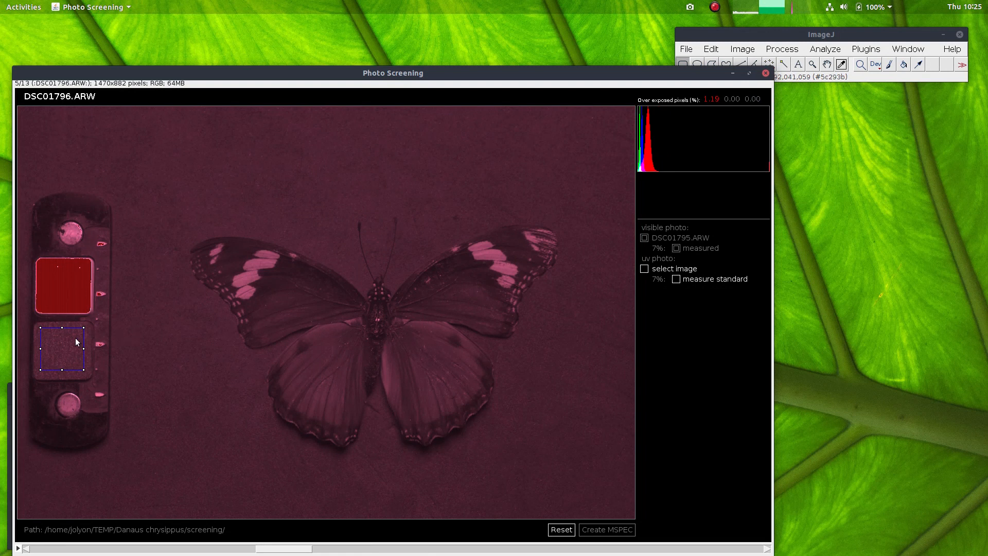
left_click(643, 268)
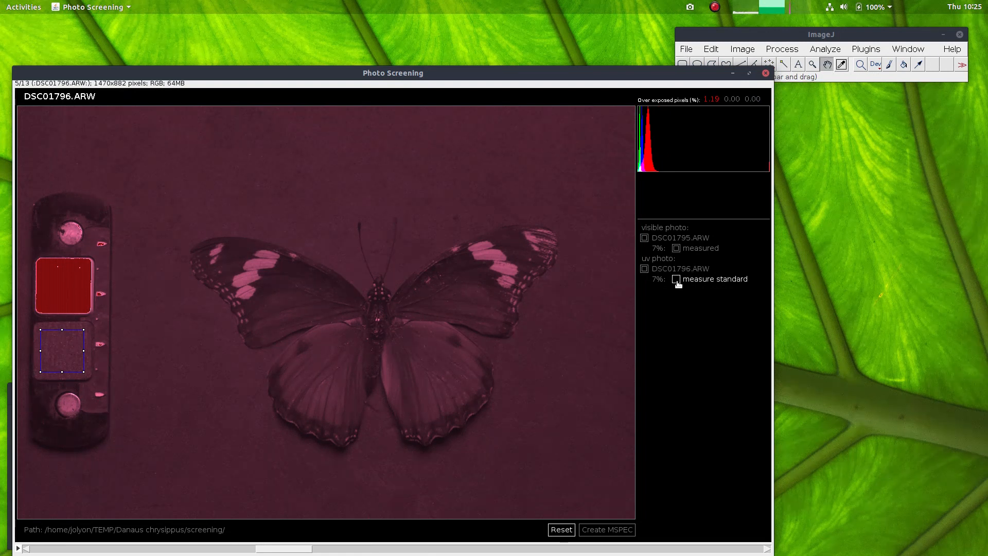
left_click(676, 280)
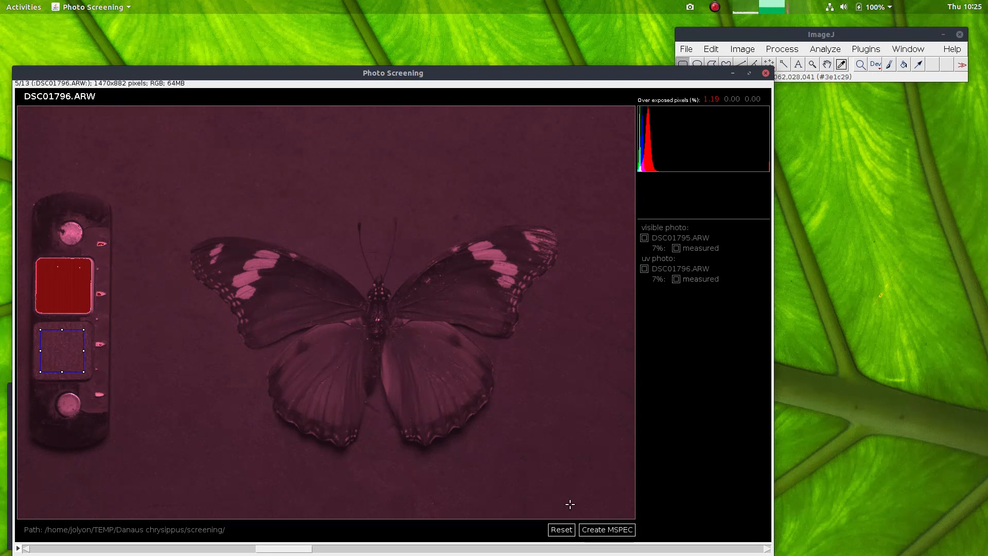
- Start creating the multispectral image from the measured photos and set its alignment method to Manual Align
left_click(612, 530)
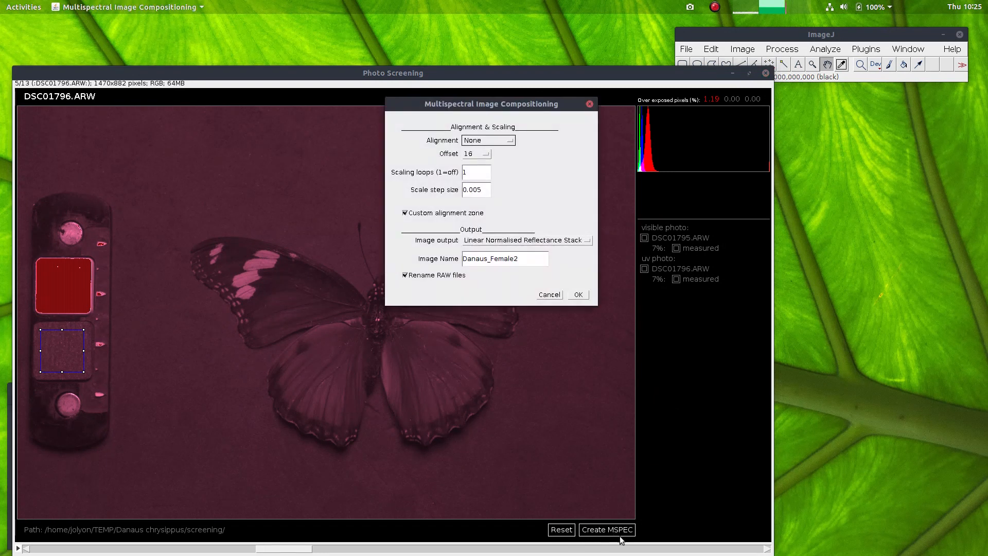
left_click(488, 141)
left_click(486, 164)
left_click(496, 142)
left_click(479, 151)
left_click(484, 142)
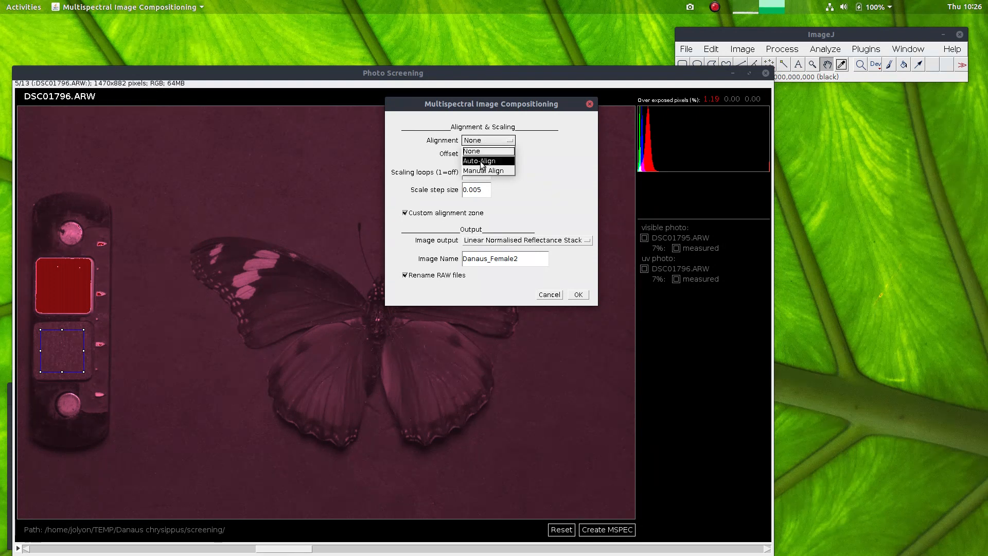
left_click(481, 162)
left_click(491, 142)
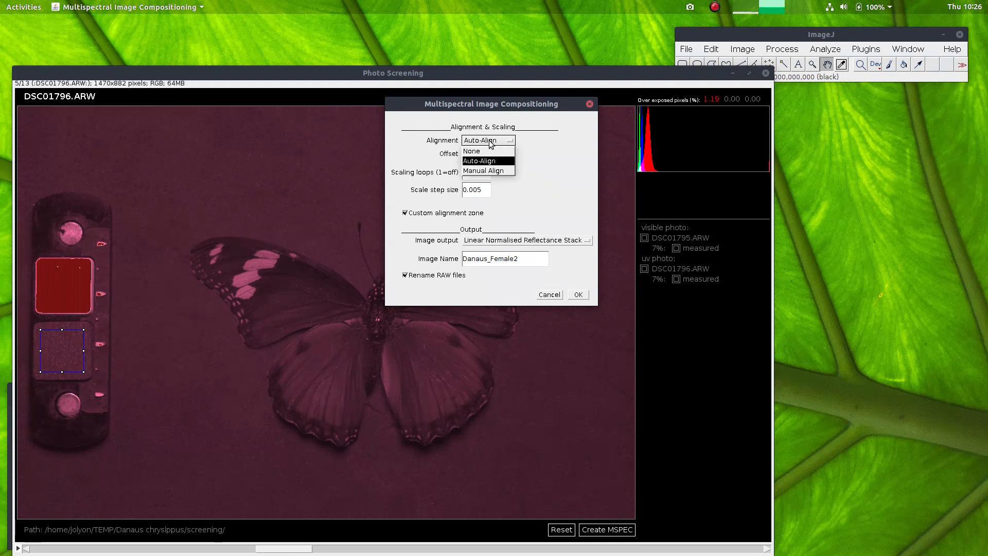
left_click(479, 171)
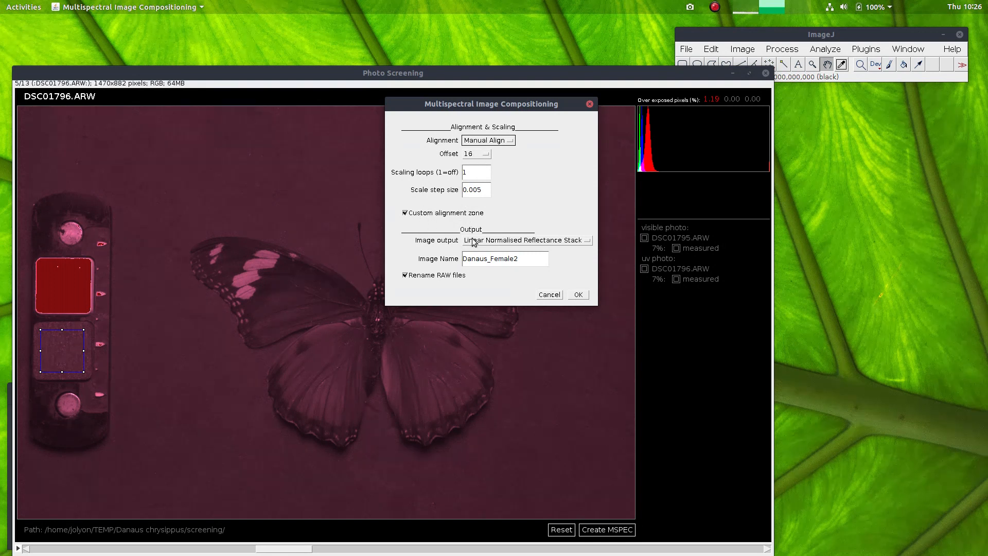
- Set the image output to Linear Normalised Reflectance Stack, keep the image name Danaus_Female2 with RAW file renaming enabled, and confirm the compositing settings
left_click(539, 244)
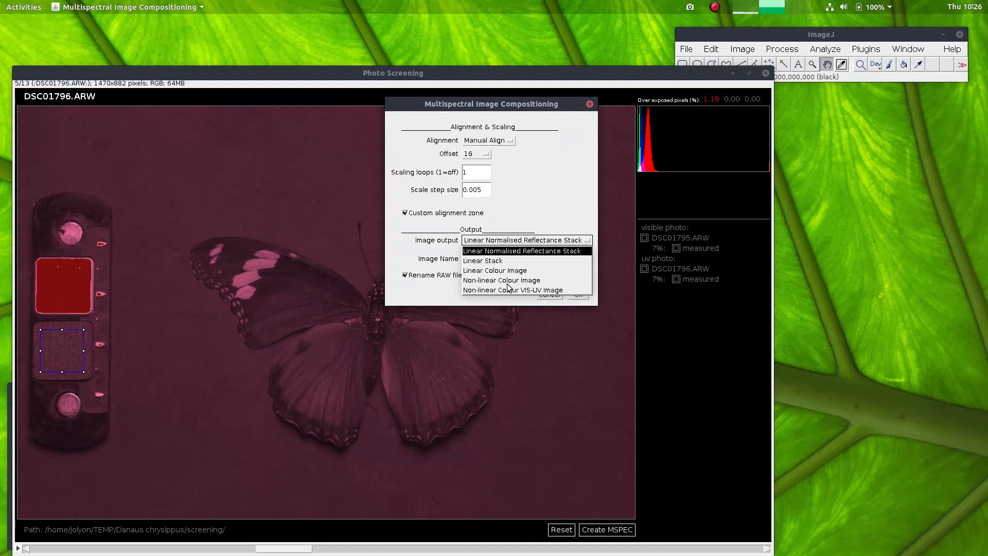
left_click(495, 252)
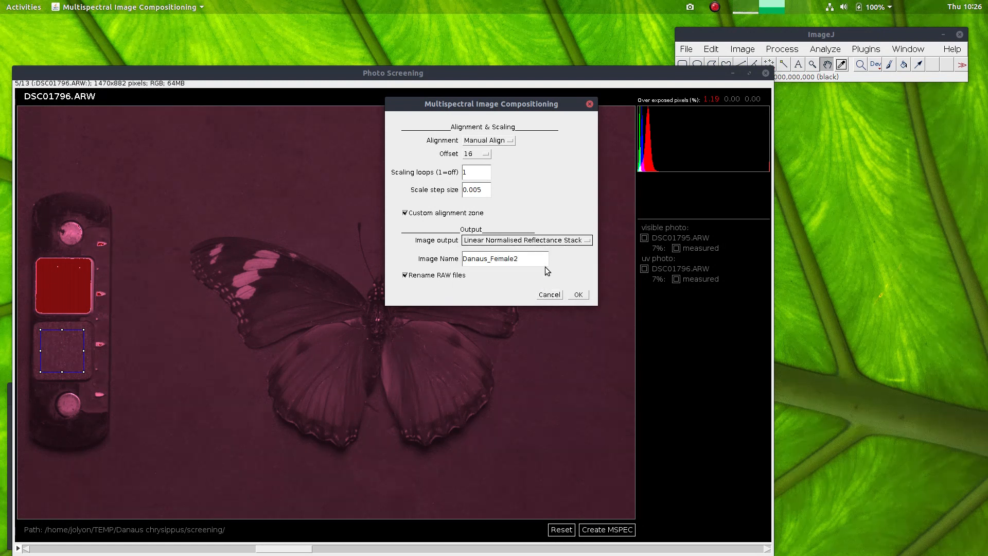
left_click(530, 260)
left_click(515, 259)
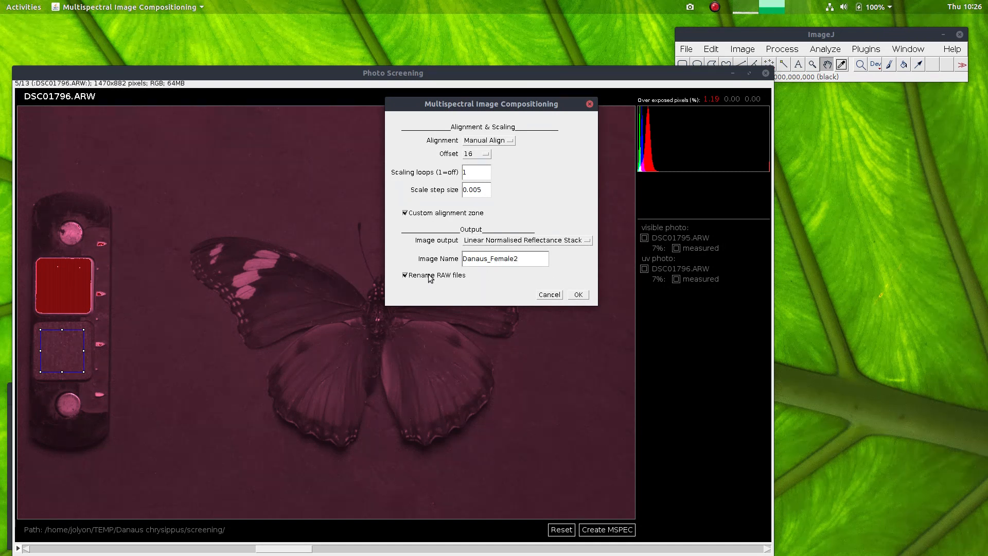
left_click(578, 295)
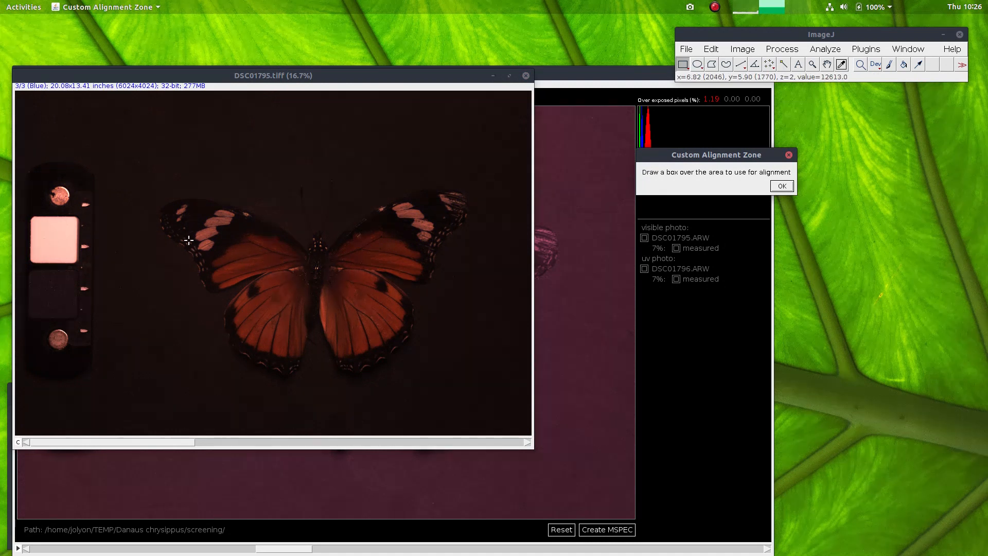
- Box the whole butterfly as the custom alignment zone and align the two photos manually with an offset of about x -4, y 13
left_click_drag(154, 179, 471, 381)
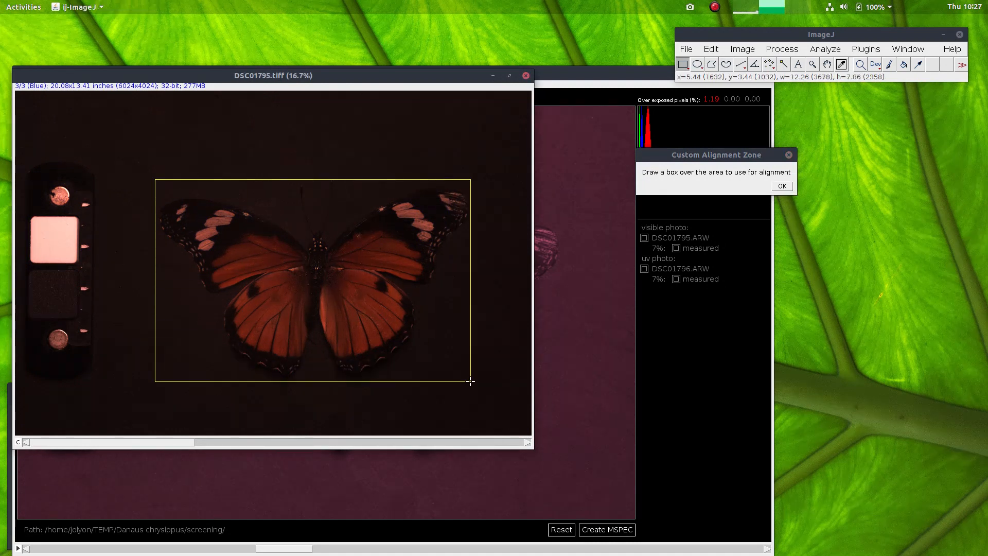
left_click(780, 186)
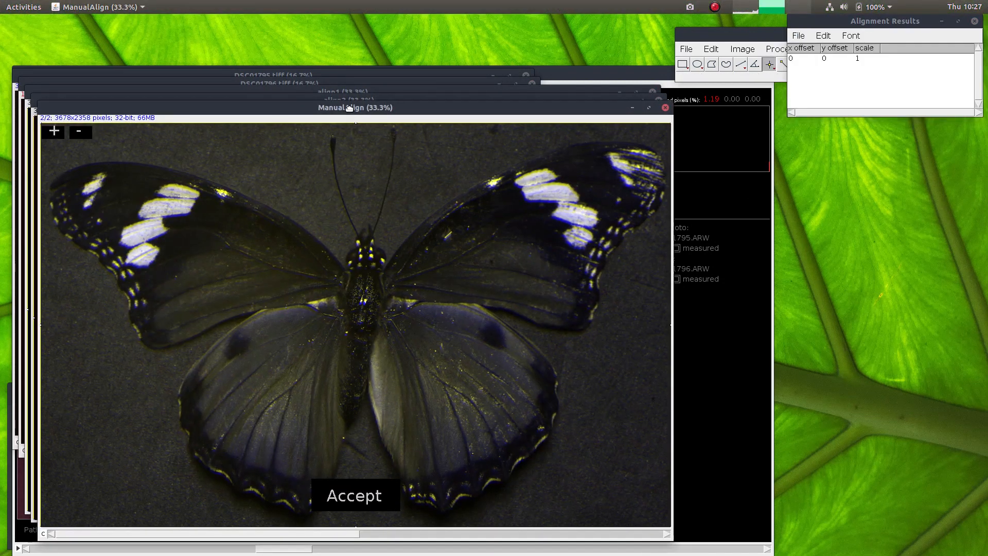
left_click_drag(350, 107, 388, 89)
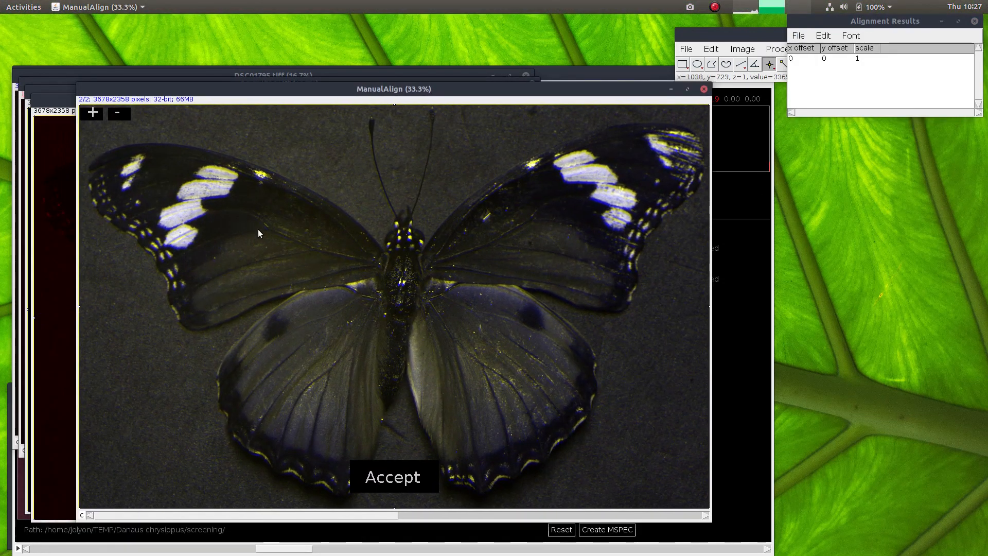
scroll(407, 243, "up", 2)
scroll(390, 324, "up", 4)
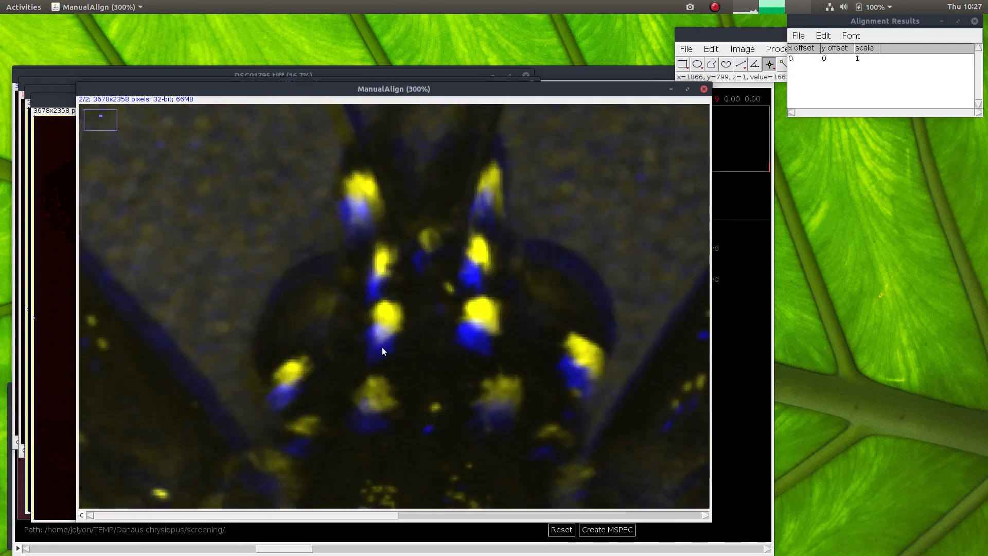
mouse_move(381, 344)
left_mouse_down()
mouse_move(390, 331)
mouse_move(382, 325)
left_mouse_up()
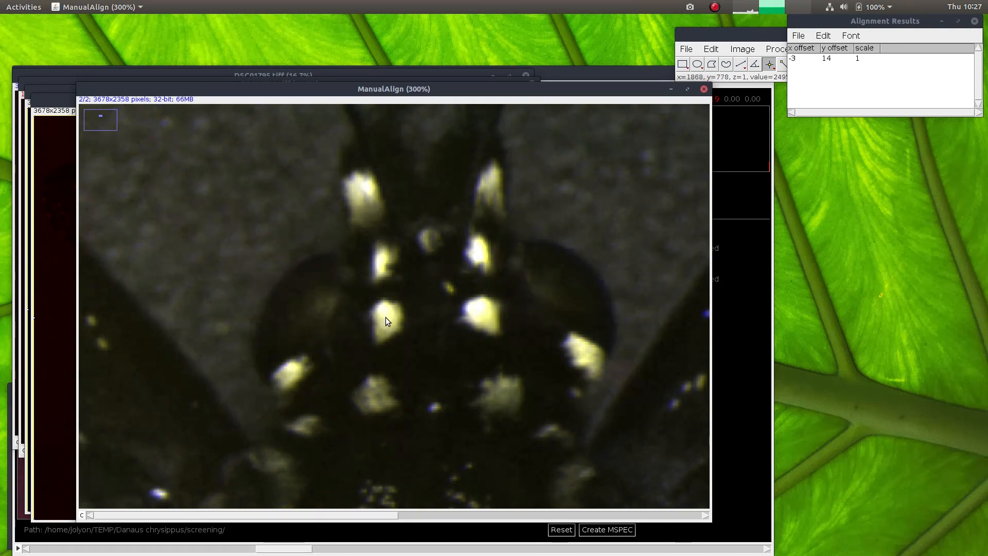
scroll(407, 311, "down", 7)
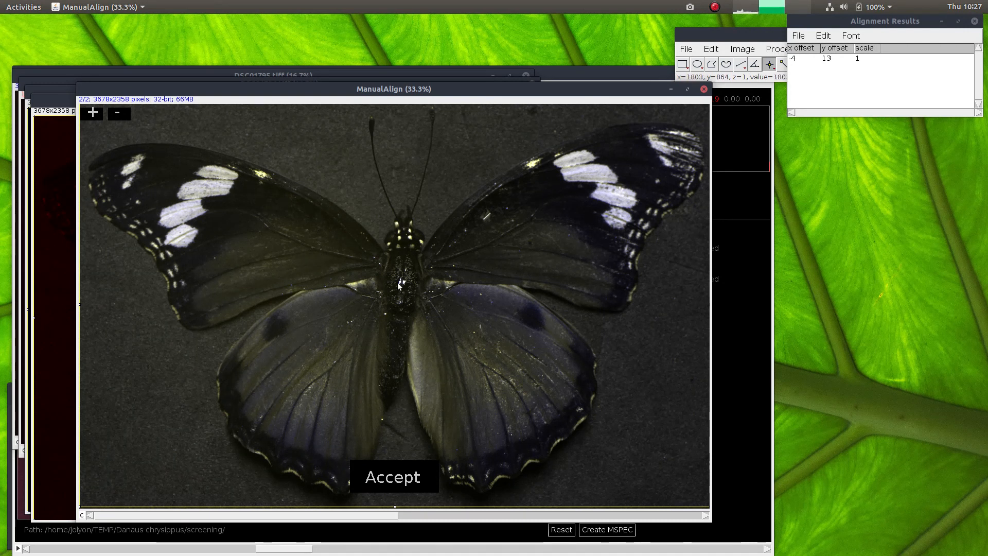
left_click(398, 476)
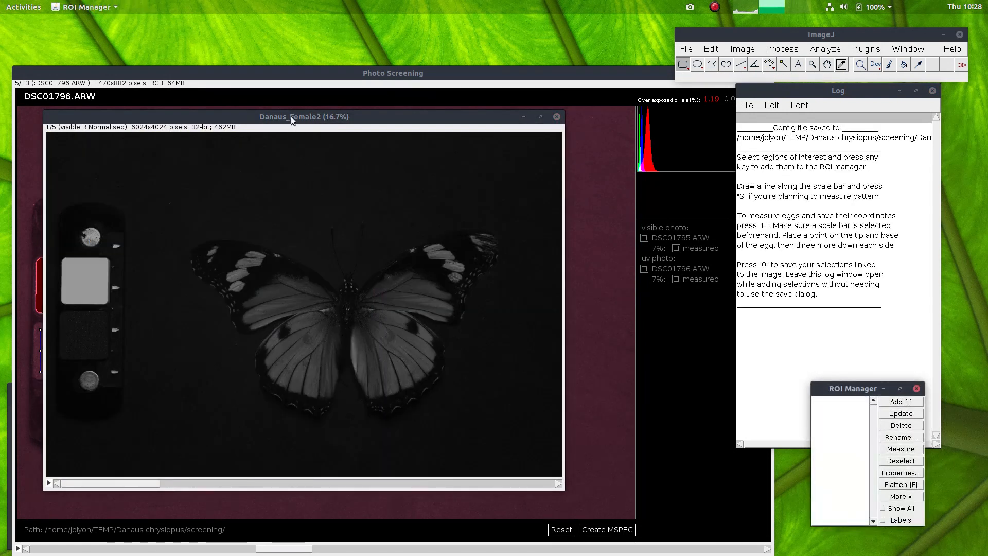
- Look through the visible and UV channels of the normalised Danaus_Female2 stack and return to the first slice
left_click_drag(291, 116, 355, 58)
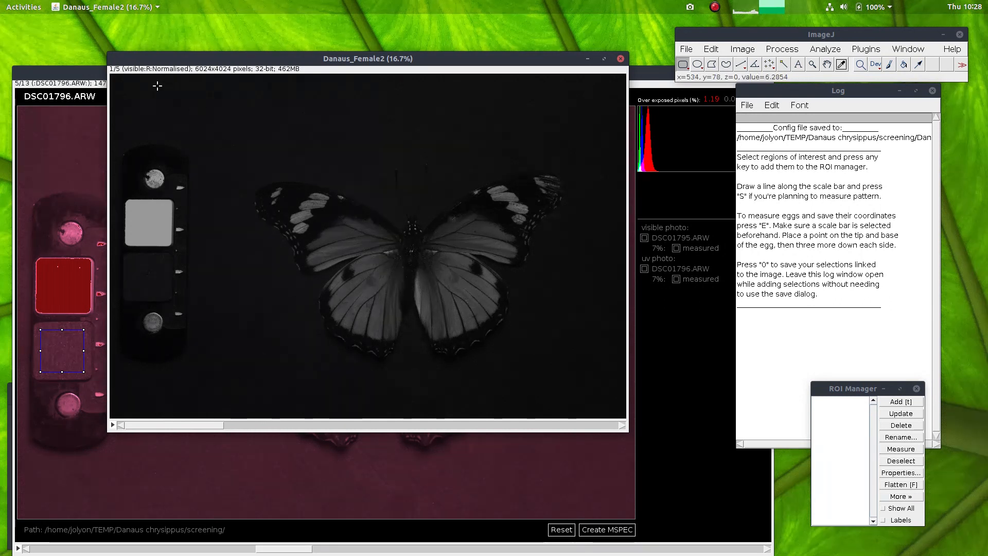
left_click(243, 425)
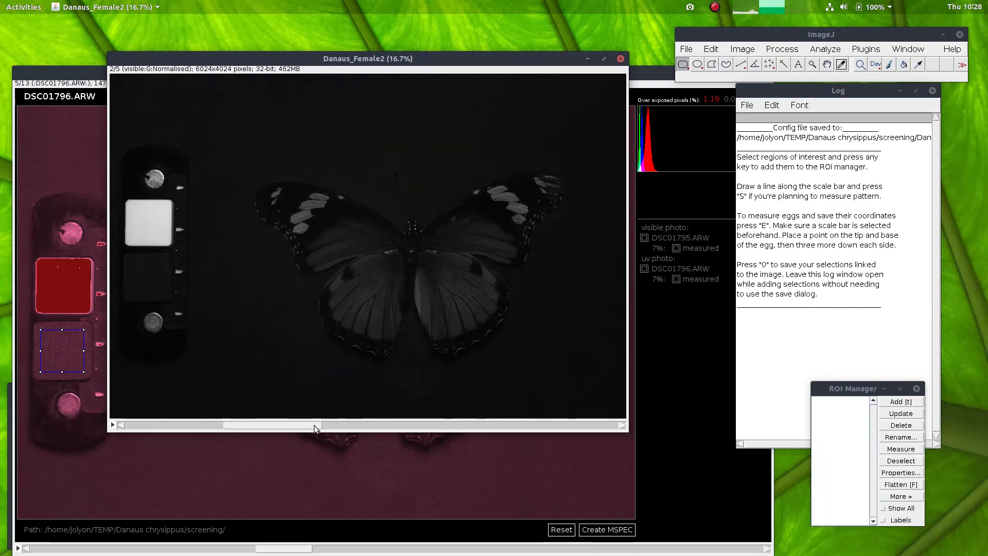
left_click(337, 425)
left_click(446, 424)
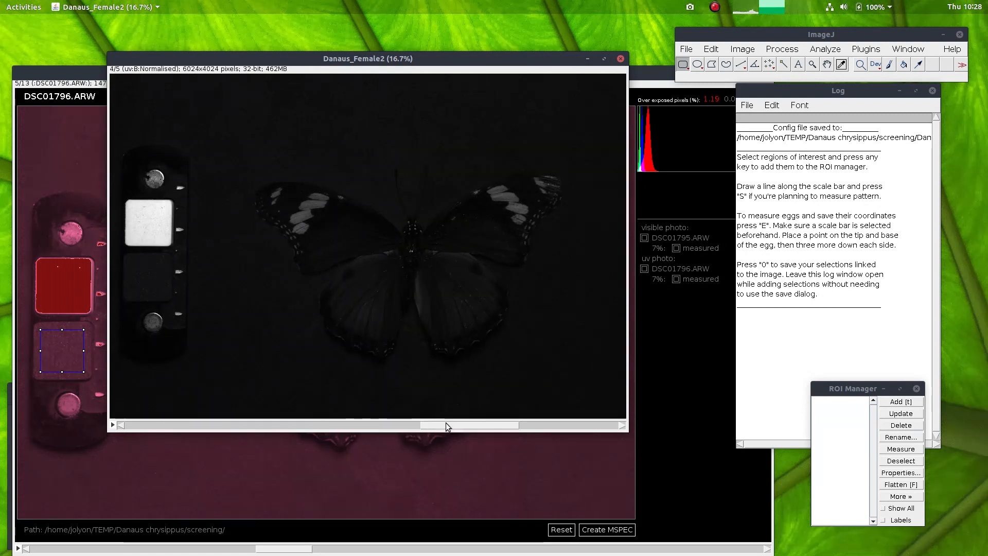
left_click(533, 425)
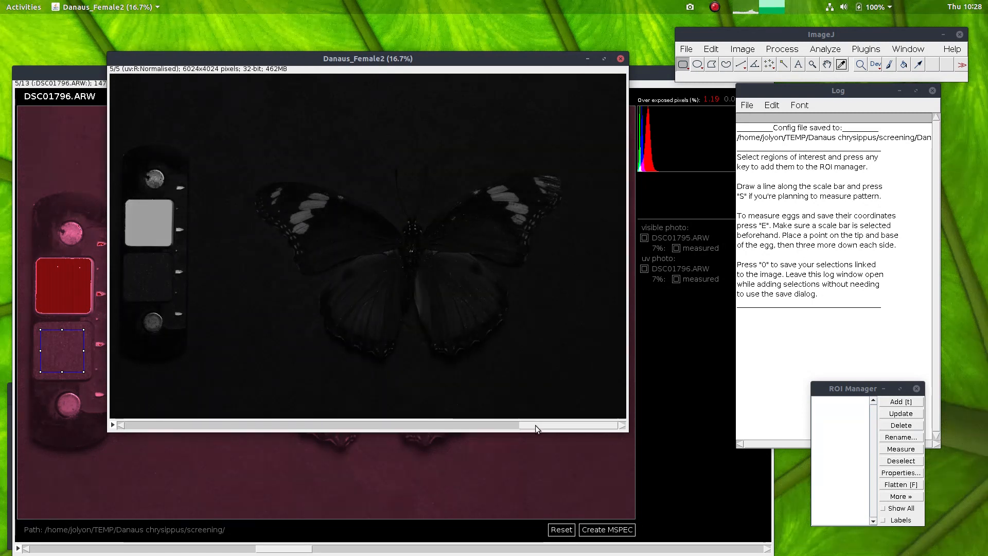
left_click_drag(536, 424, 258, 418)
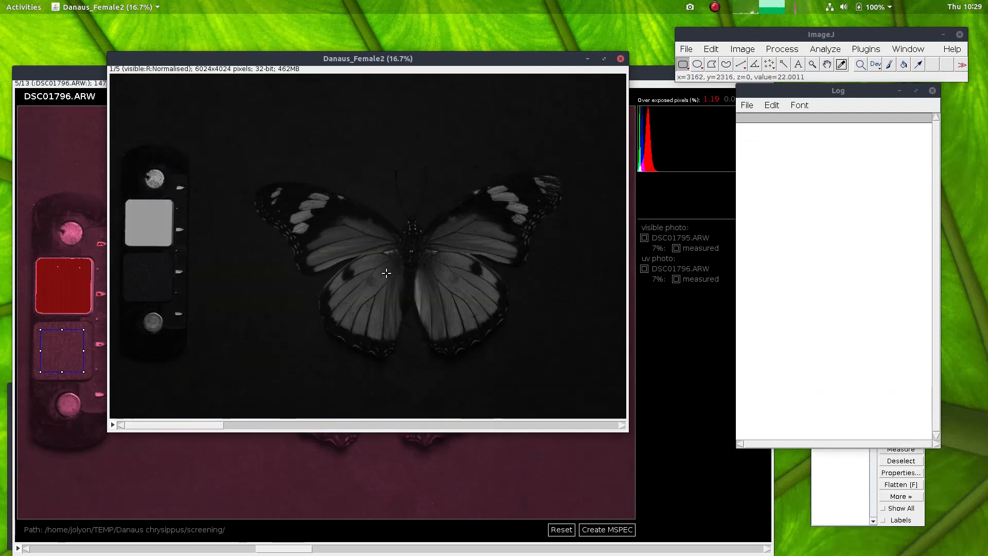
- Convert Danaus_Female2 to cone-catch values with the Sony A7 Nikkor EL 80mm D65 to Bluetit D65 model, replacing negative values with 0.001
left_click(870, 49)
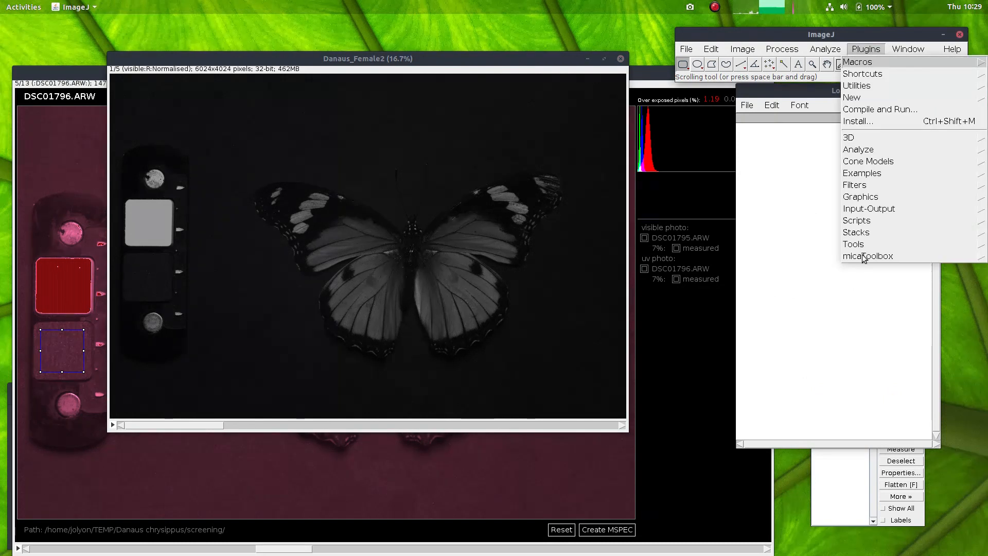
mouse_move(860, 258)
left_click(870, 307)
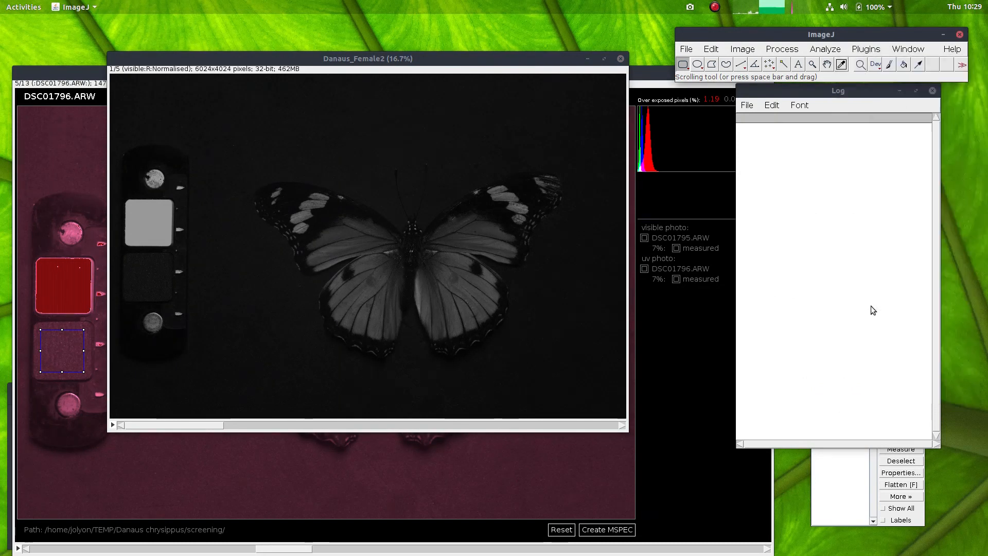
left_click(498, 156)
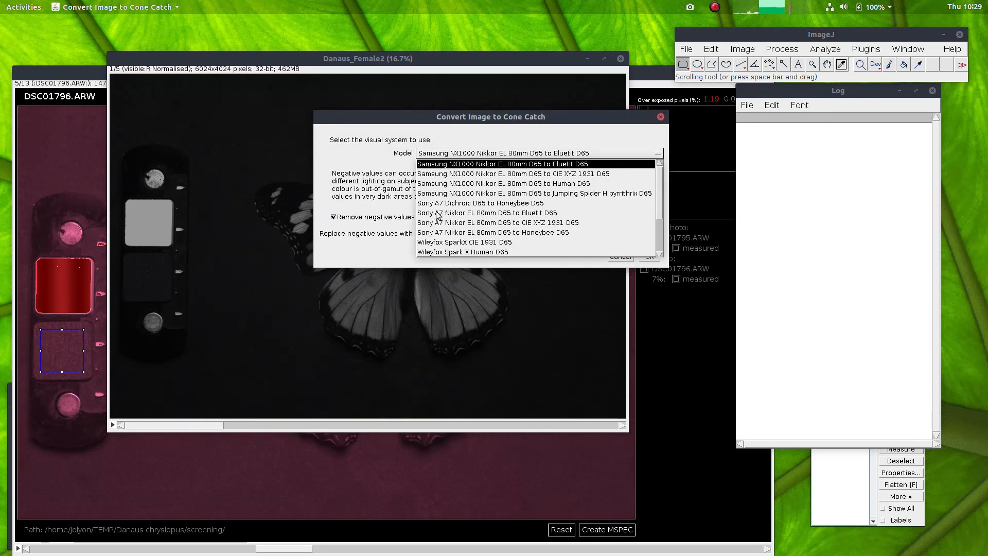
left_click(498, 214)
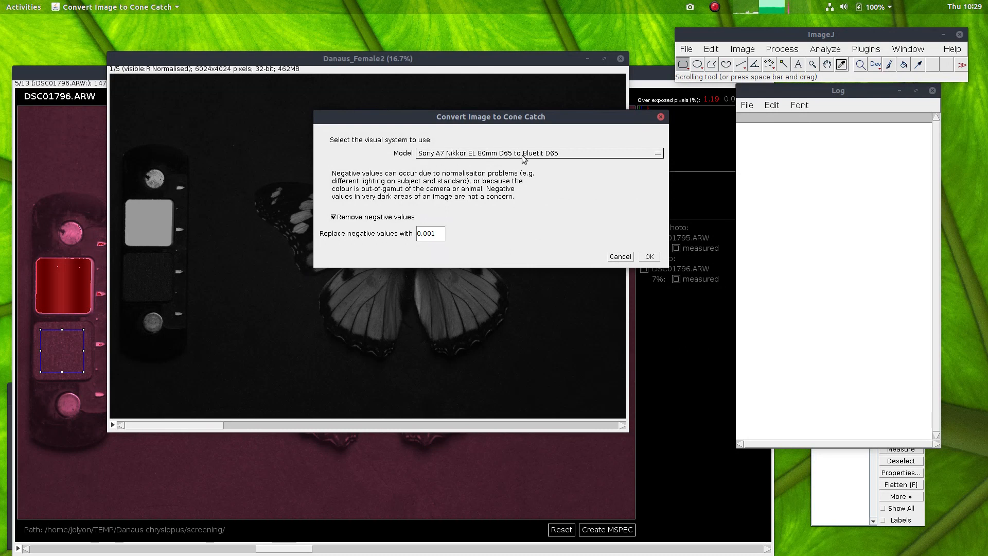
left_click(650, 256)
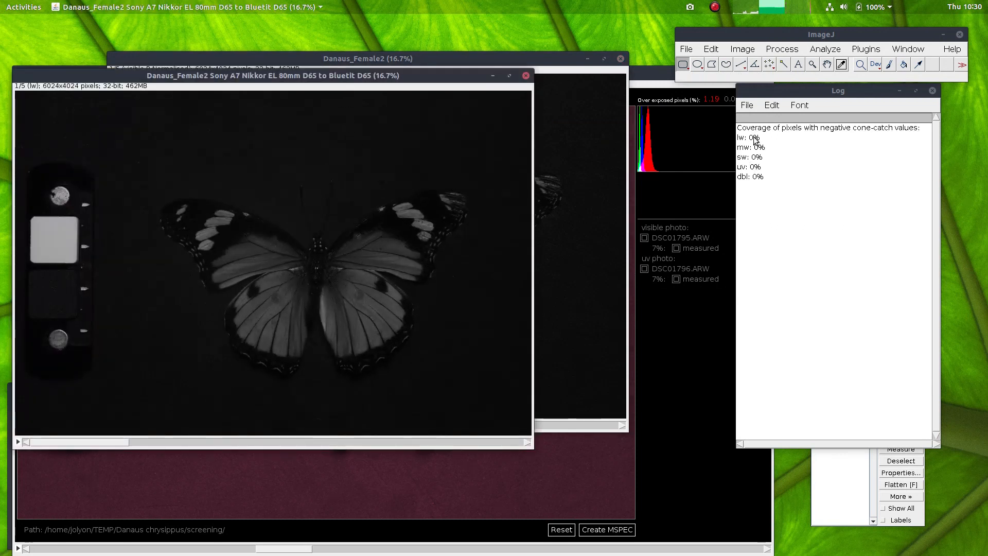
- Look through the lw, mw, sw, uv and dbl channels of the Bluetit cone-catch image and return to the lw channel
left_click_drag(303, 76, 398, 63)
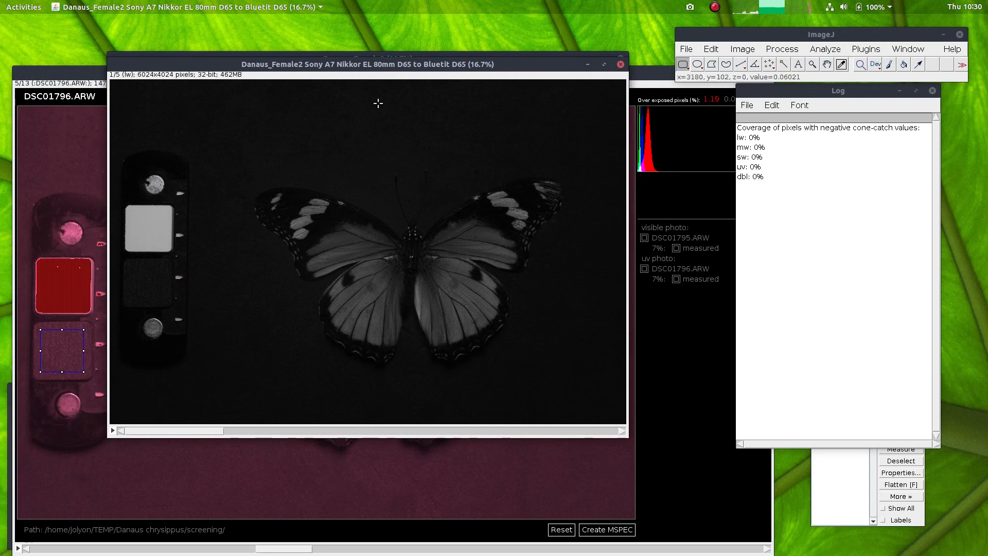
scroll(297, 319, "down", 3)
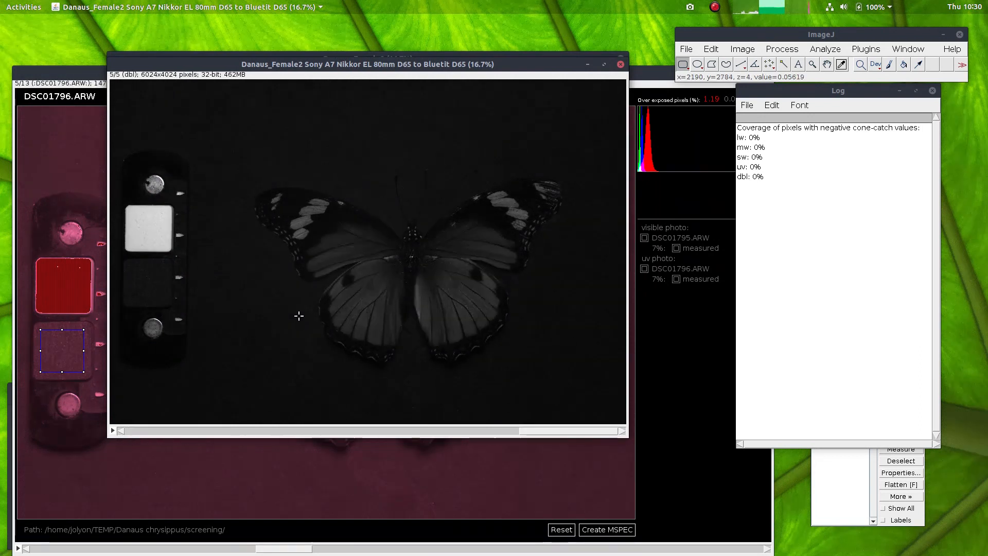
scroll(225, 300, "up", 3)
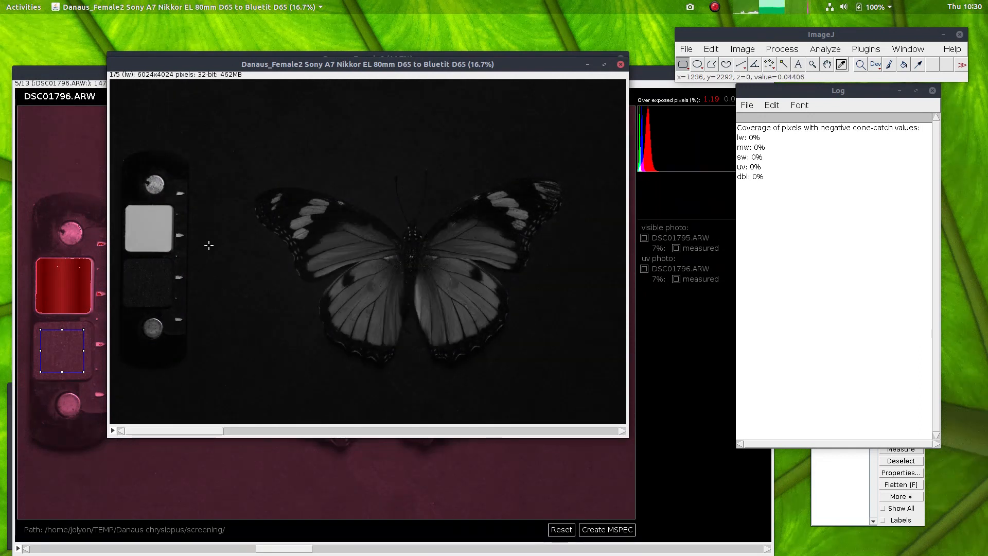
left_click(239, 429)
left_click(324, 431)
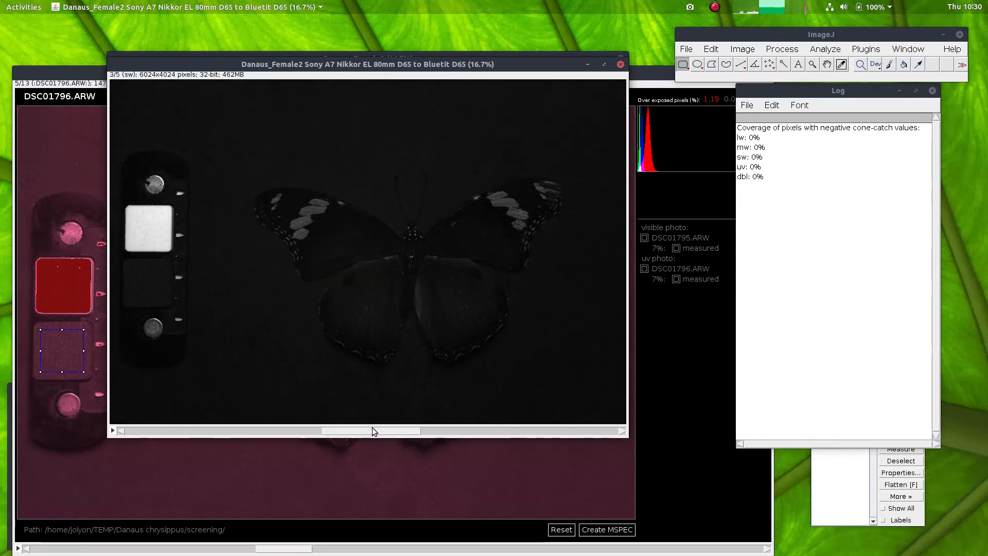
left_click(440, 431)
left_click(539, 432)
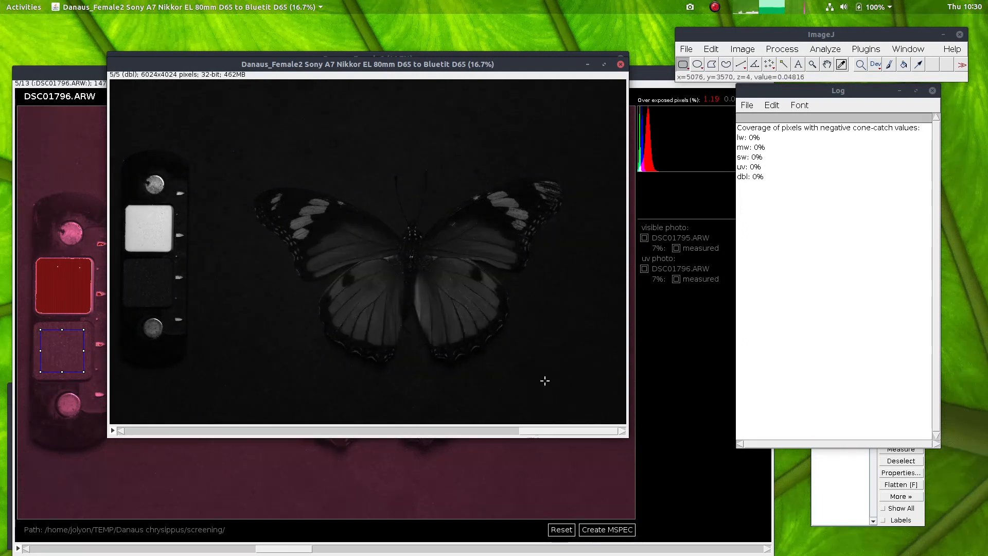
left_click_drag(533, 431, 159, 403)
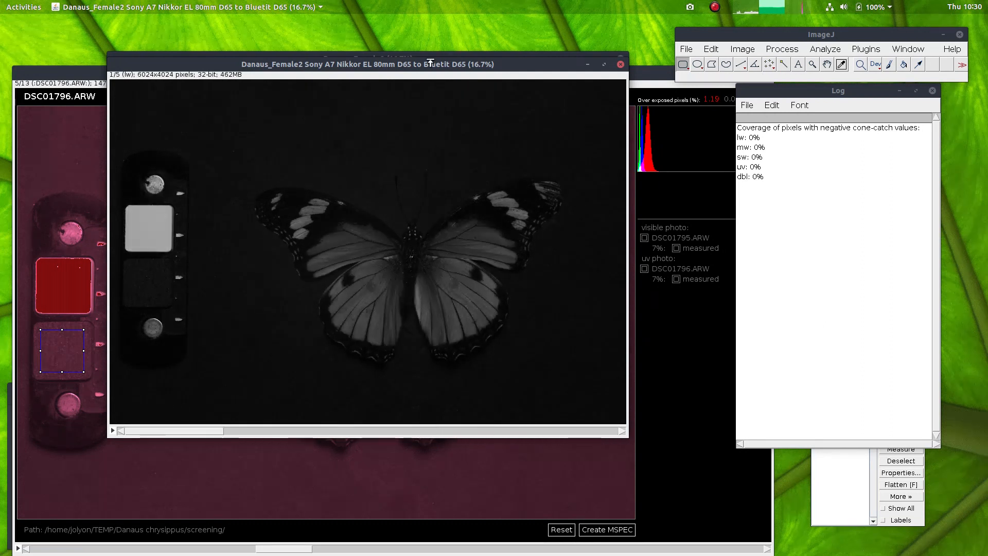
left_click_drag(421, 65, 384, 47)
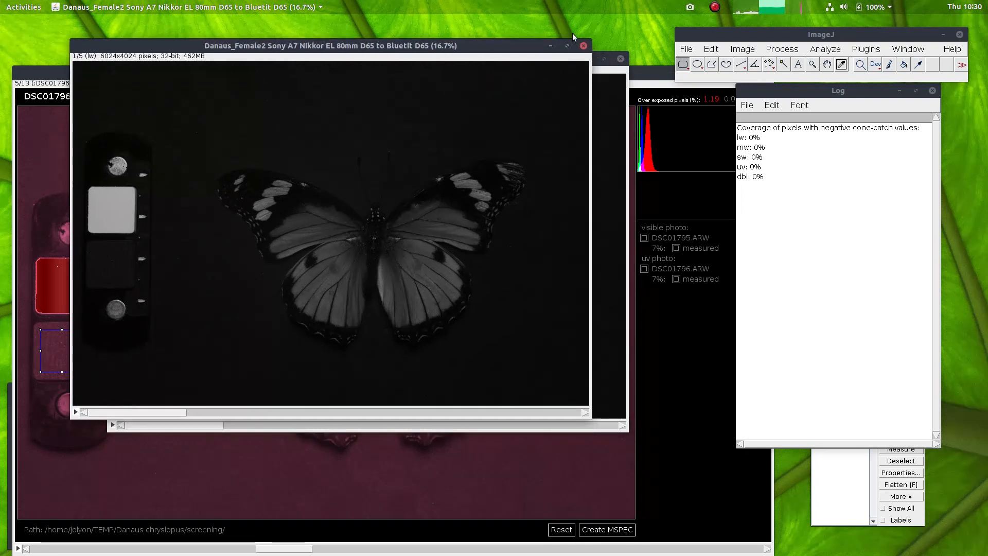
left_click(866, 49)
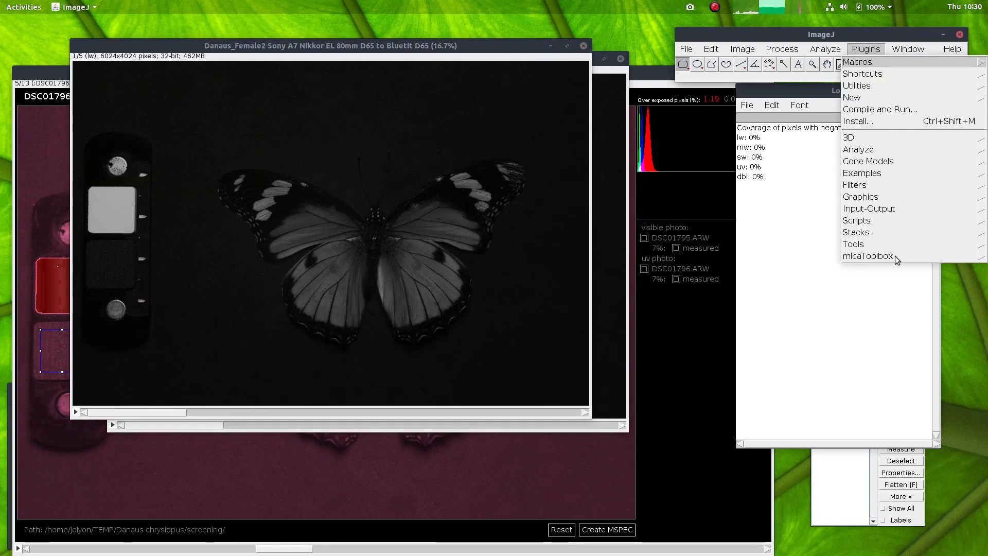
left_click(364, 53)
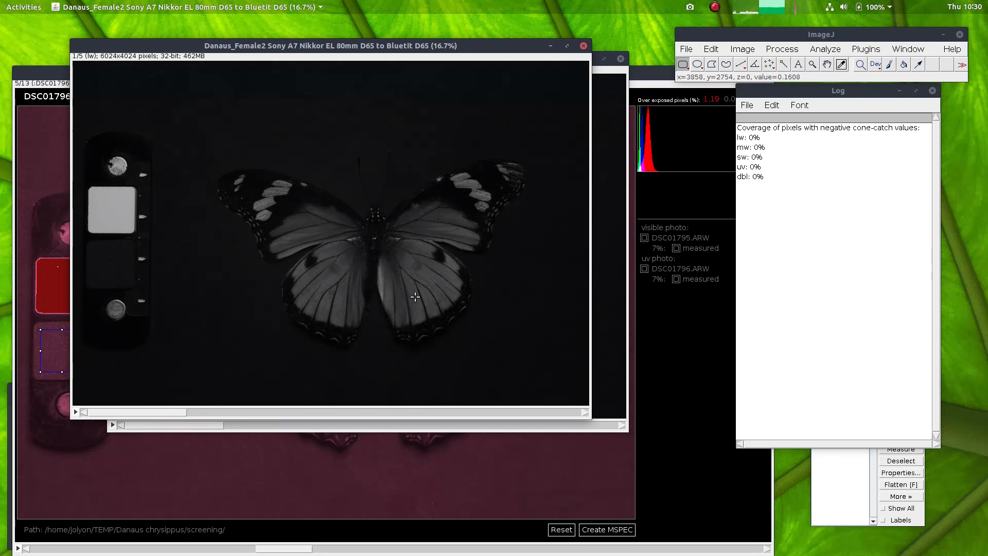
left_click(866, 49)
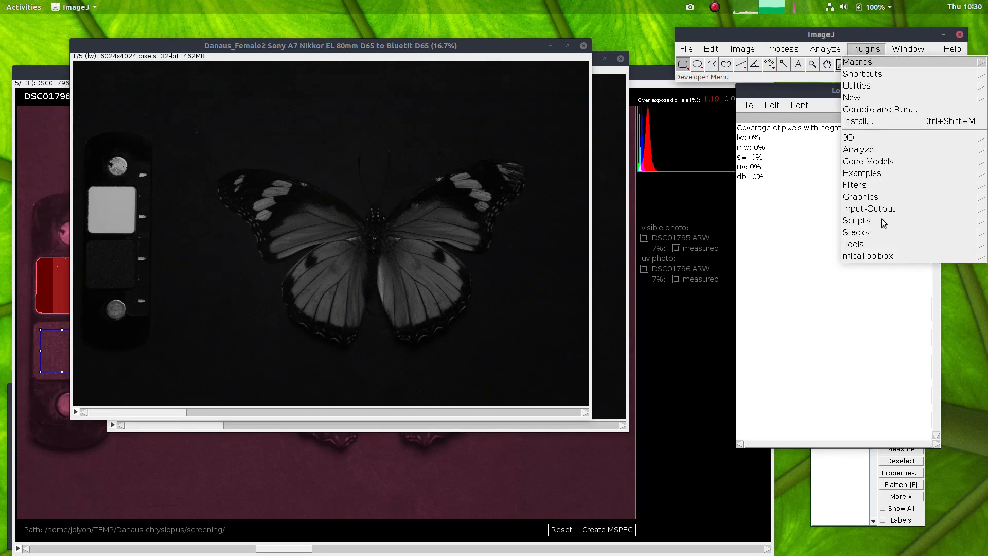
mouse_move(852, 257)
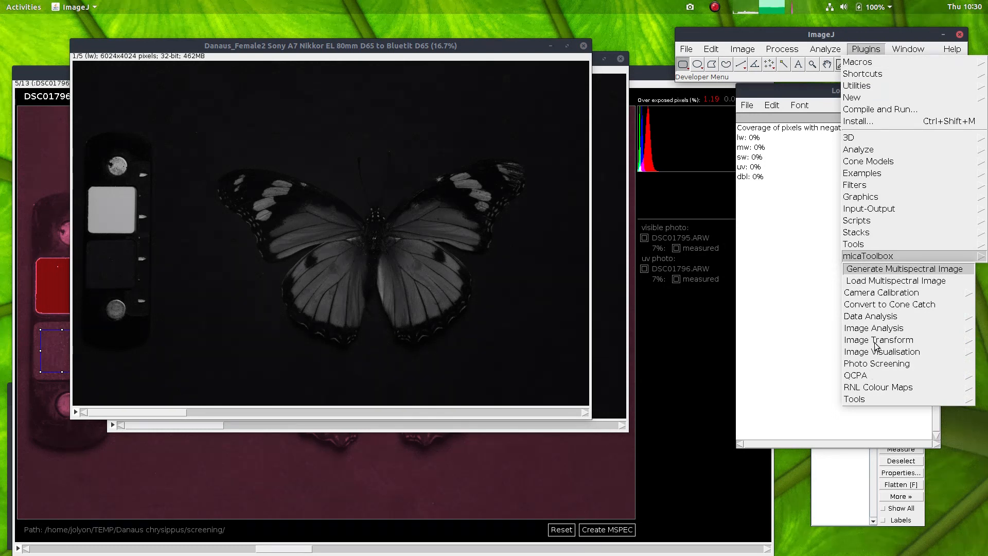
left_click(437, 52)
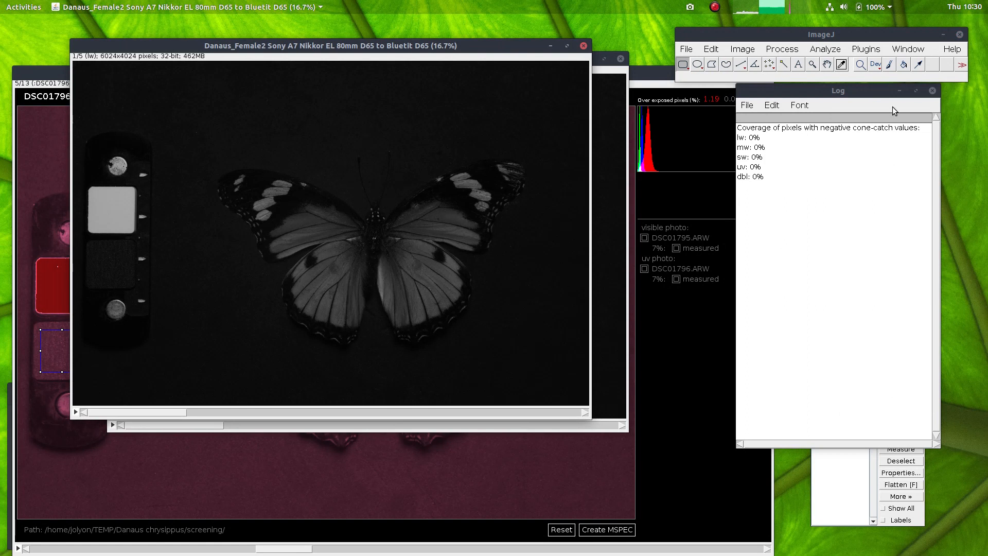
- Start a presentation image from the Bluetit cone-catch stack, assigning lw to Red, mw to Green and sw to Blue
left_click(866, 49)
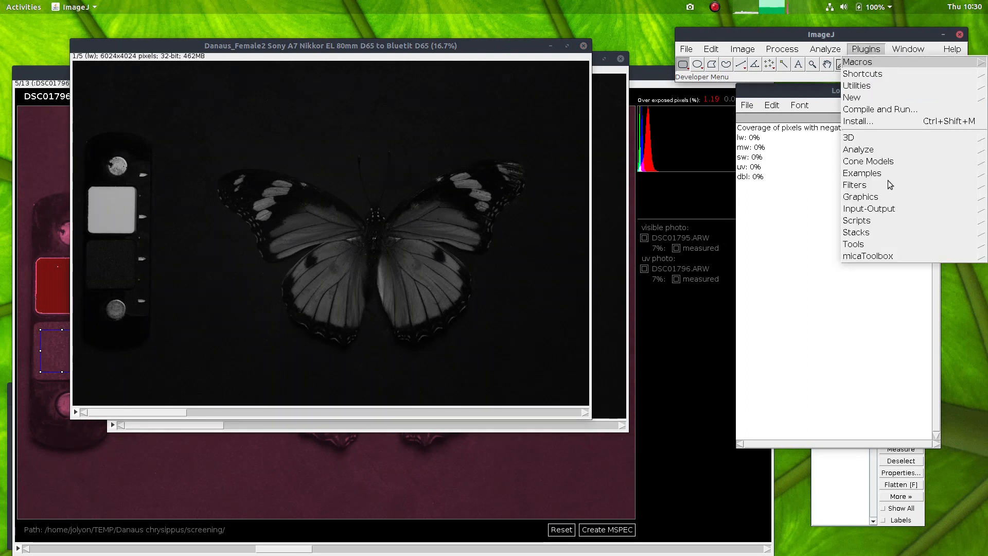
mouse_move(868, 257)
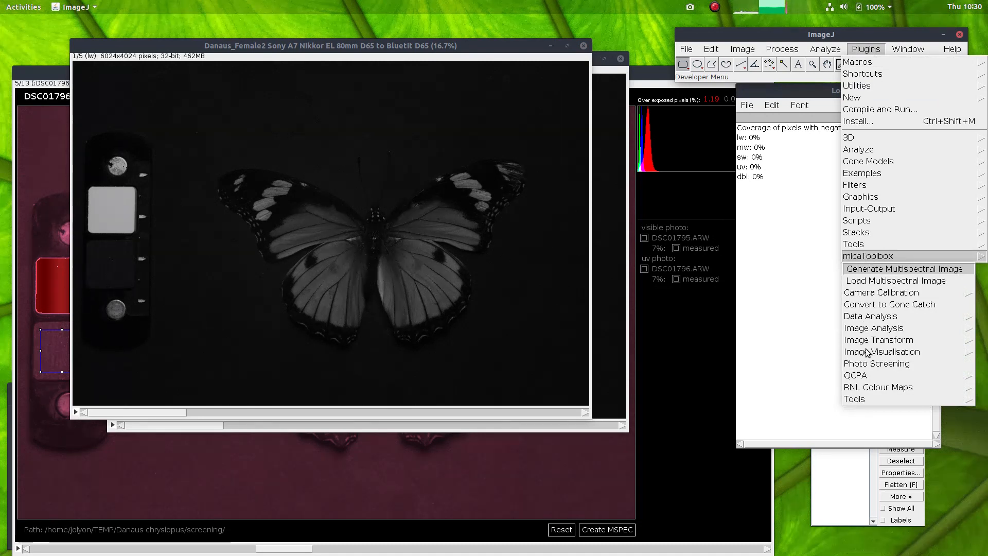
mouse_move(880, 354)
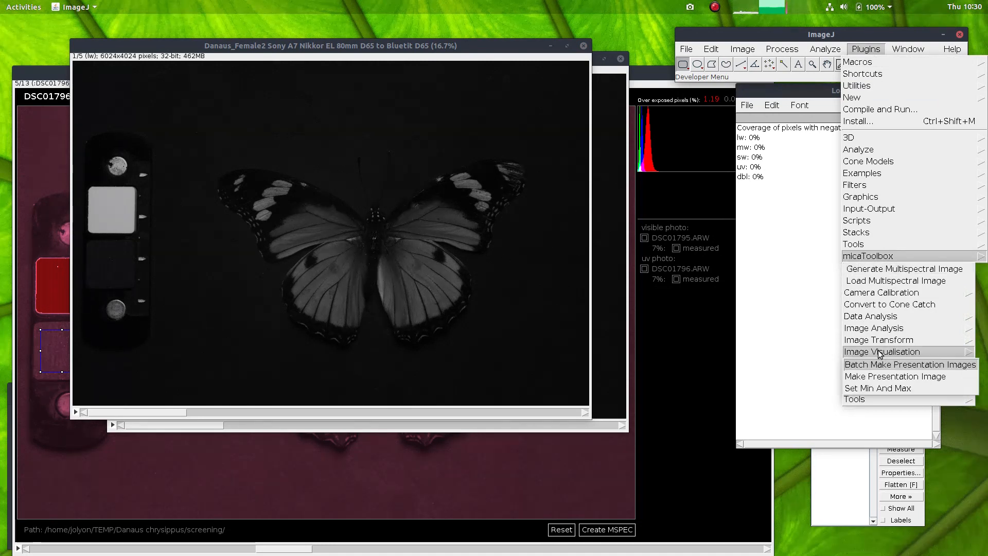
left_click(870, 378)
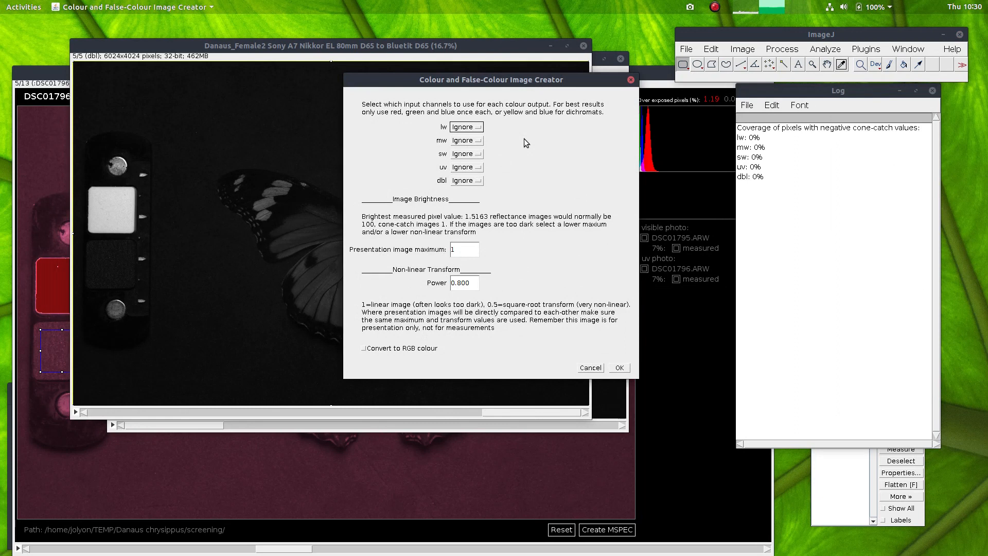
left_click(472, 127)
left_click(458, 132)
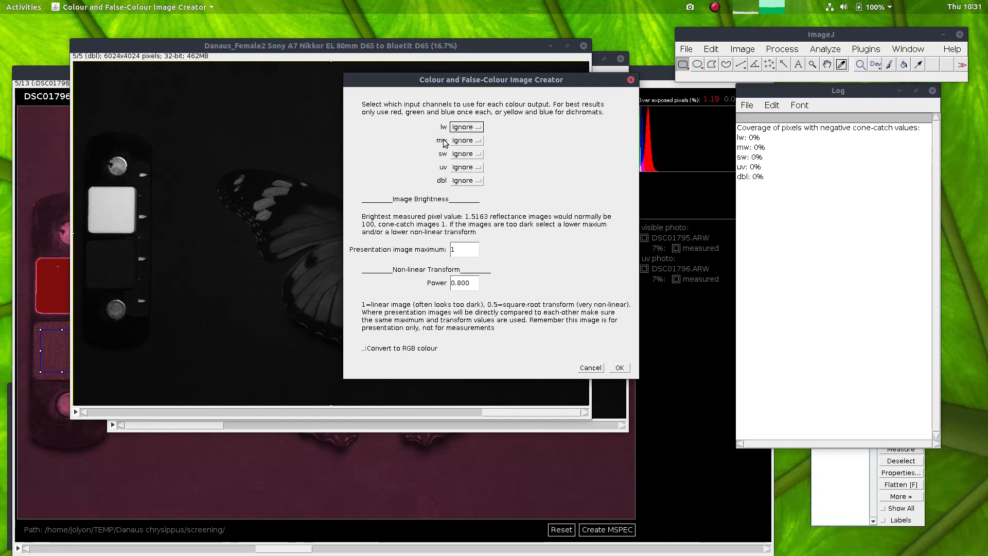
left_click(466, 127)
left_click(465, 140)
left_click(465, 140)
left_click(463, 160)
left_click(465, 154)
left_click(464, 186)
- Create the lw-mw-sw false-colour image with presentation maximum 1 and power 0.800, and move its window clear of the cone-catch stack
double_click(474, 250)
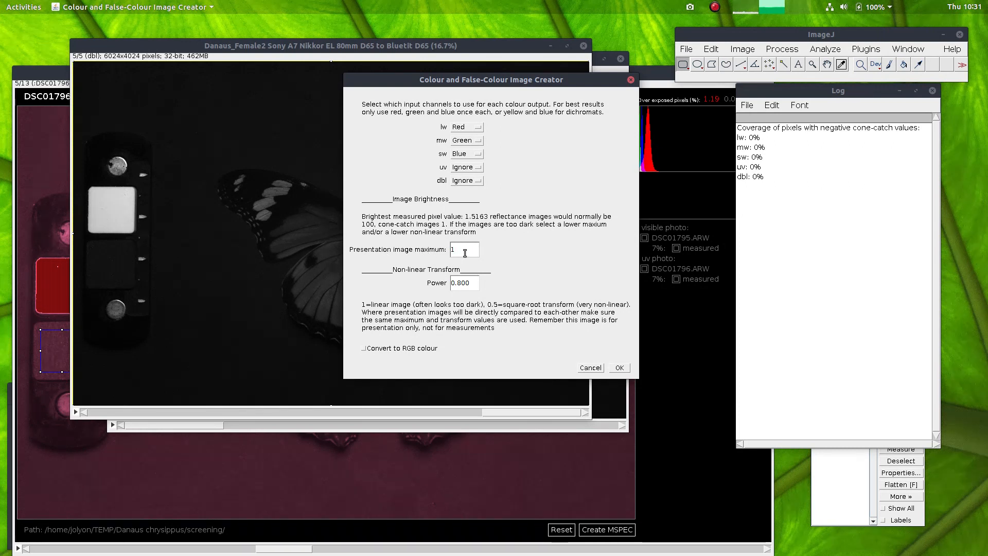
double_click(465, 286)
left_click(476, 284)
double_click(465, 283)
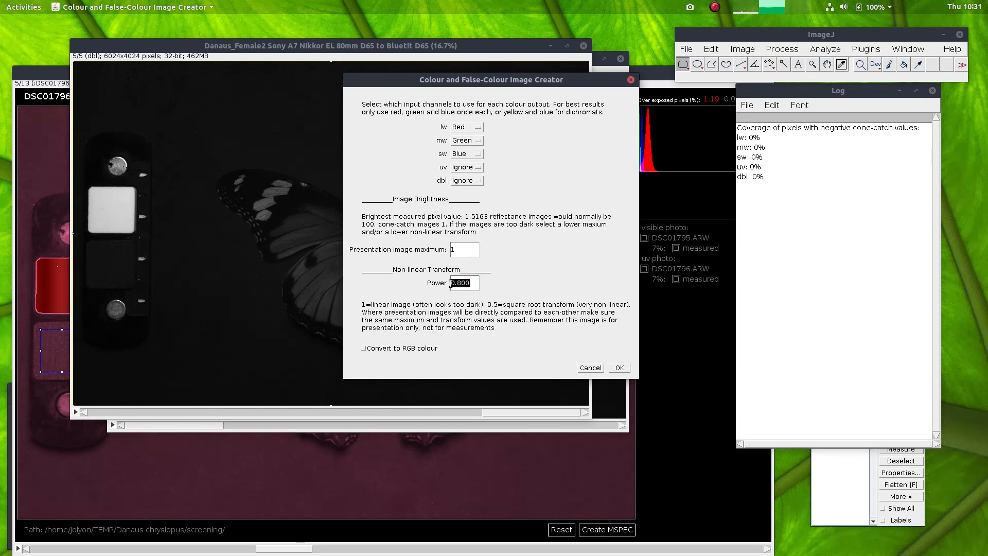
left_click(471, 283)
left_click(620, 368)
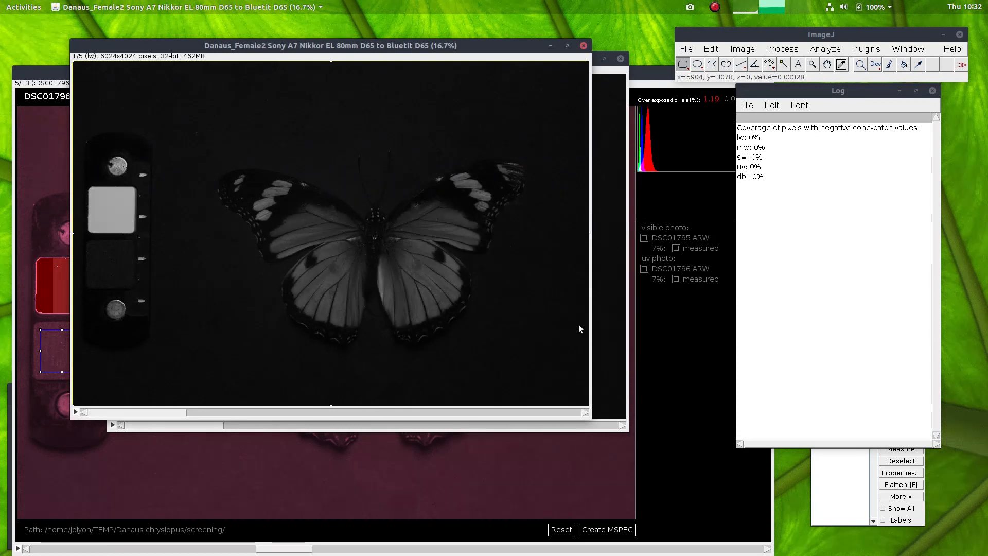
scroll(575, 318, "down", 1)
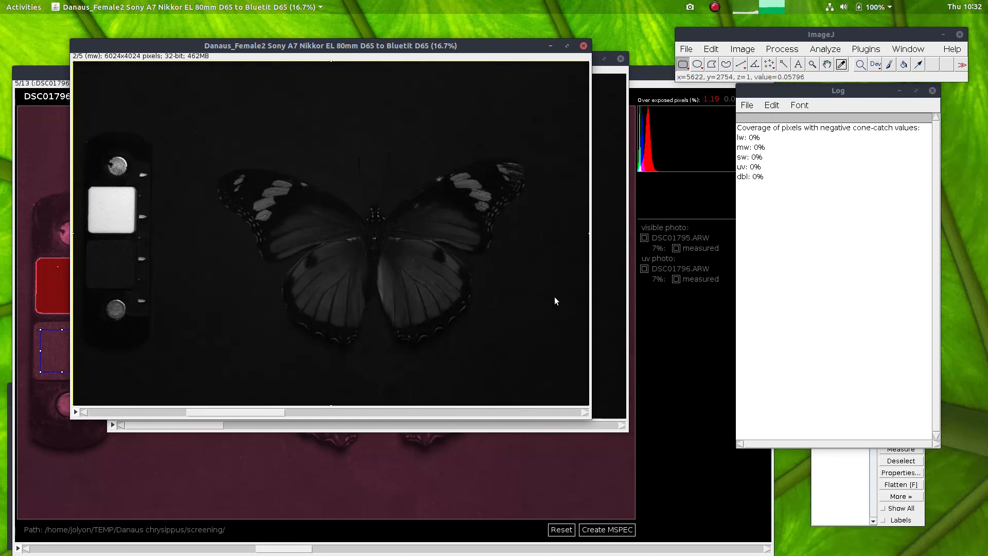
scroll(560, 297, "down", 1)
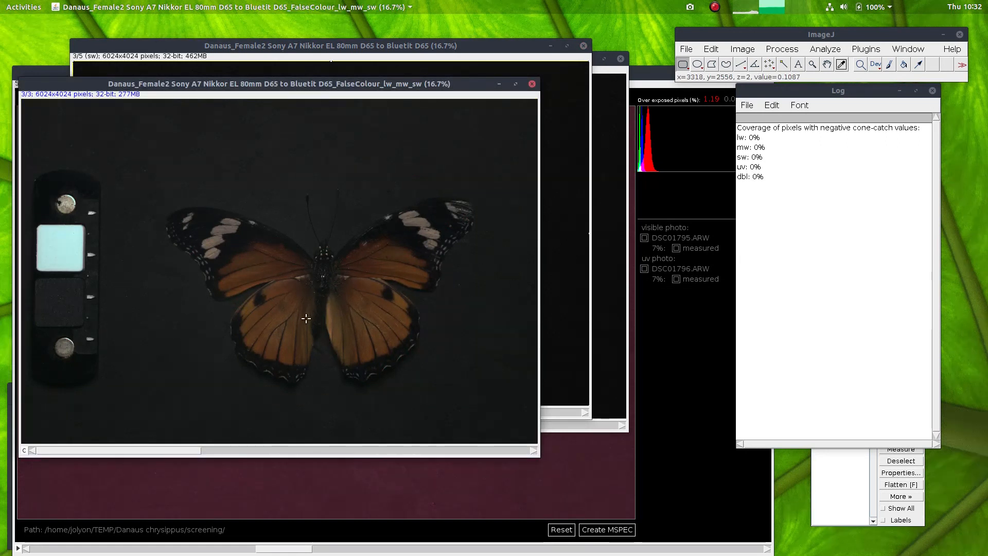
left_click_drag(268, 85, 253, 104)
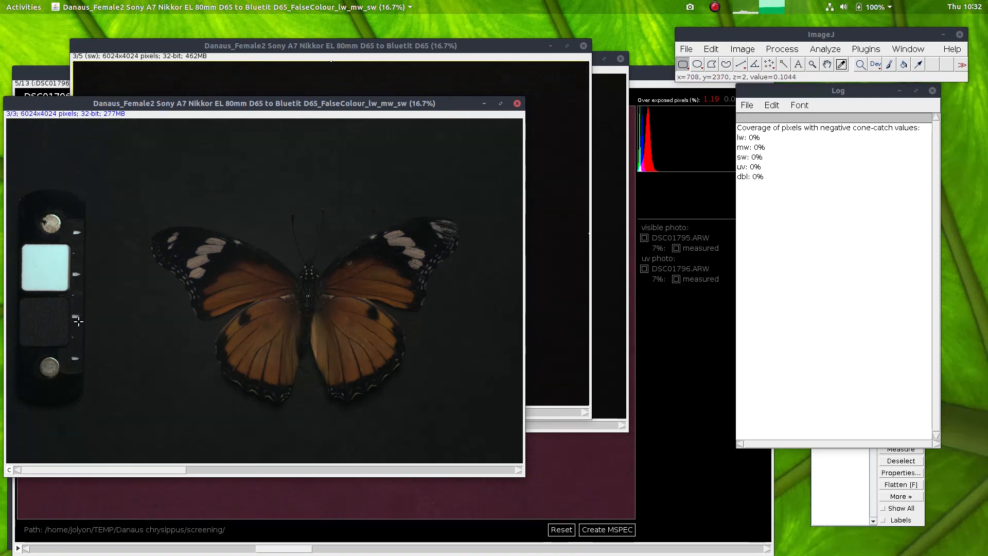
- Make a second presentation image from the Bluetit cone-catch stack with sw as Yellow and uv as Blue
left_click(337, 45)
left_click(866, 49)
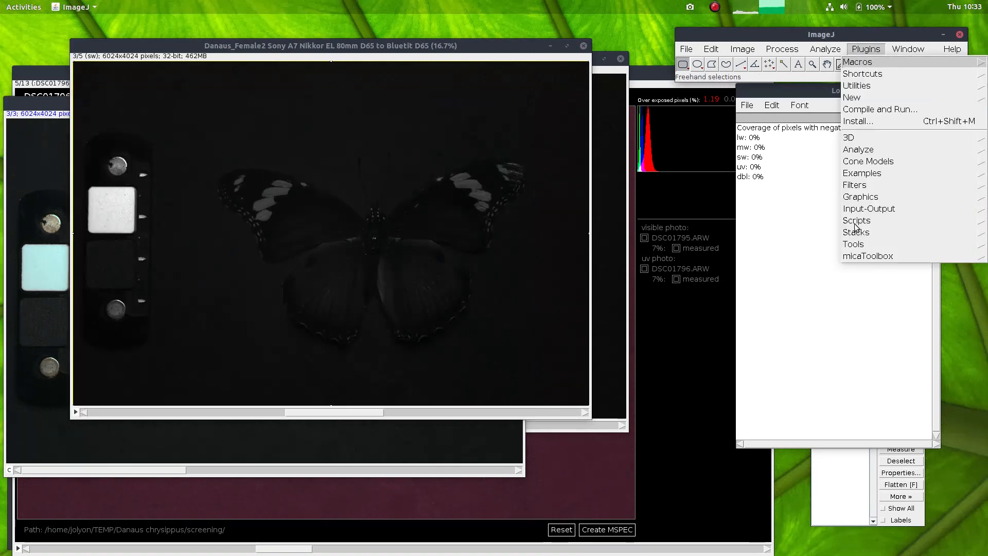
mouse_move(869, 255)
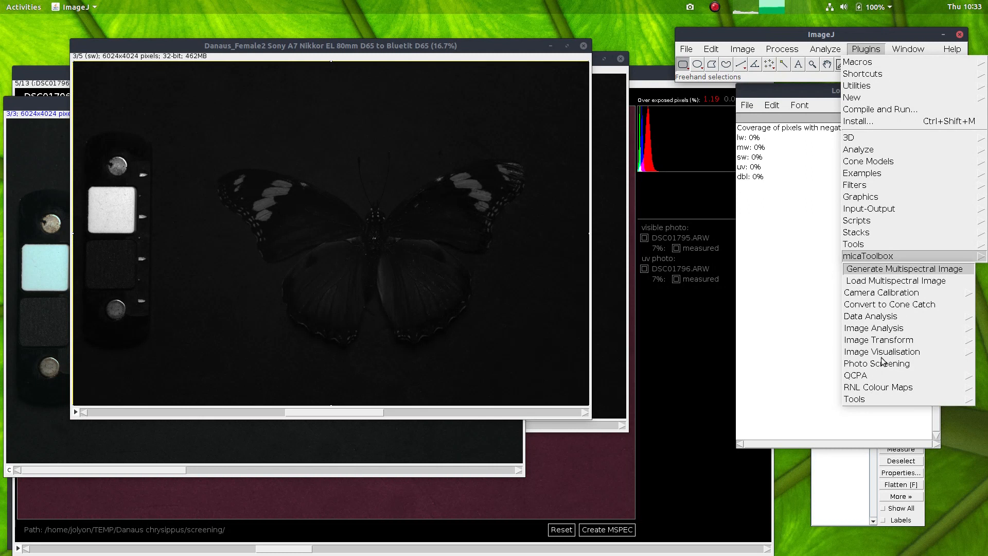
mouse_move(883, 354)
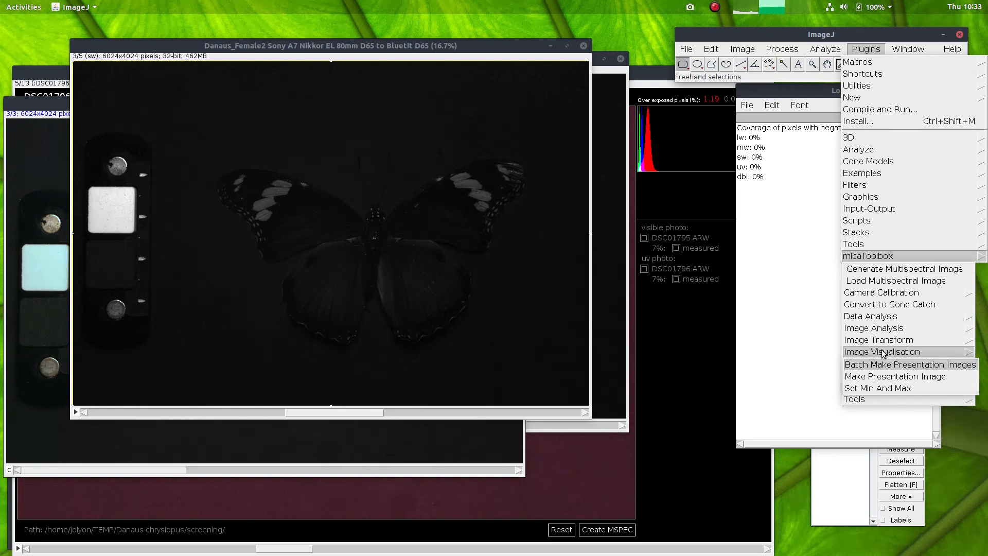
left_click(875, 376)
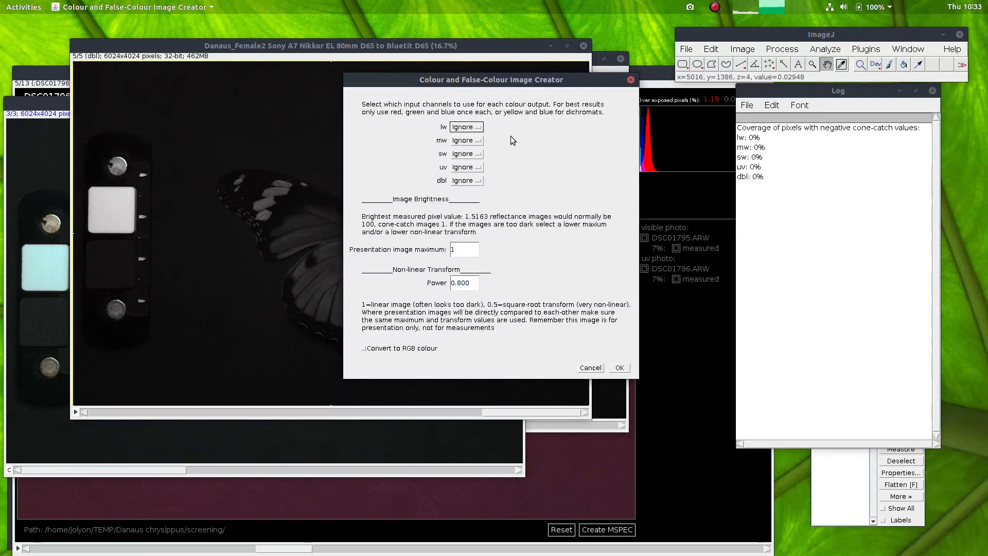
left_click(466, 154)
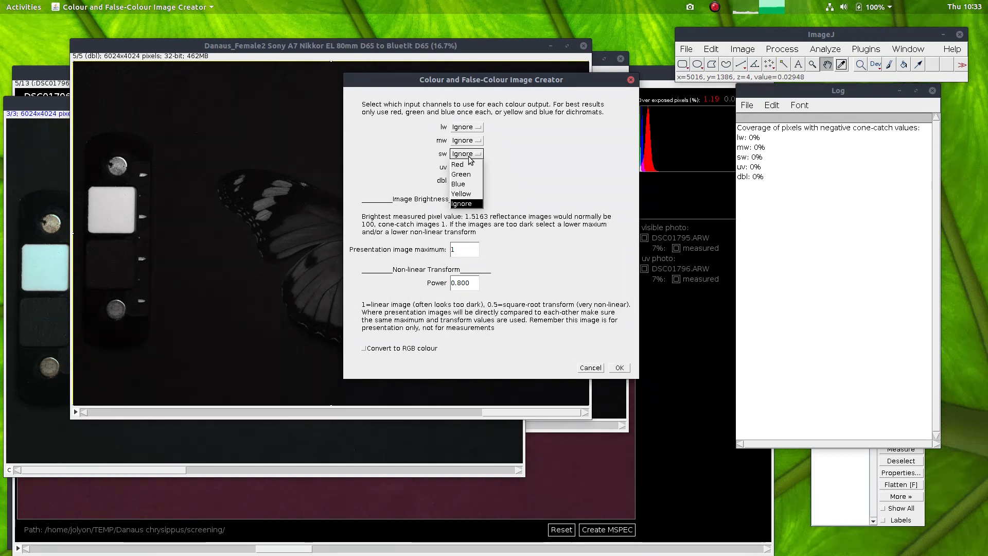
left_click(461, 194)
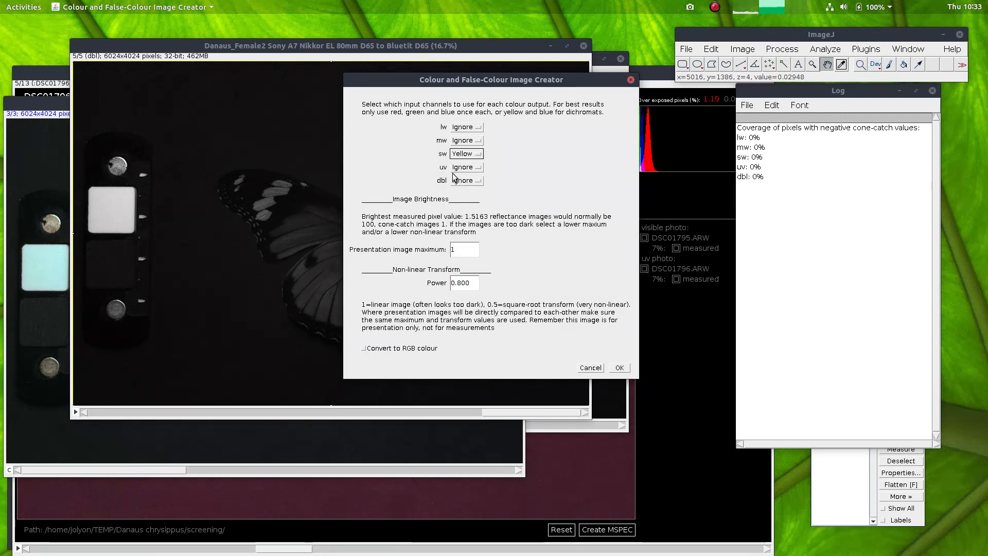
left_click(473, 169)
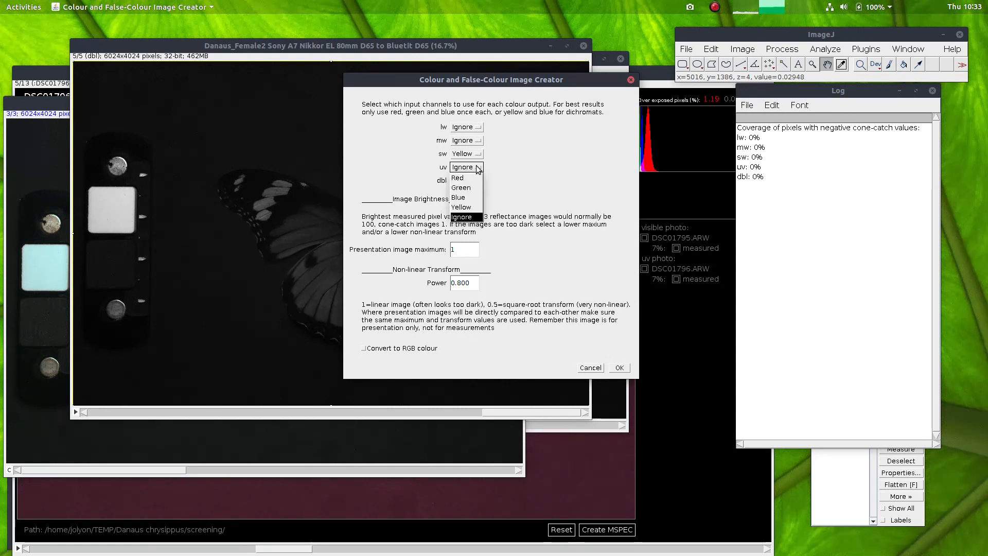
left_click(461, 197)
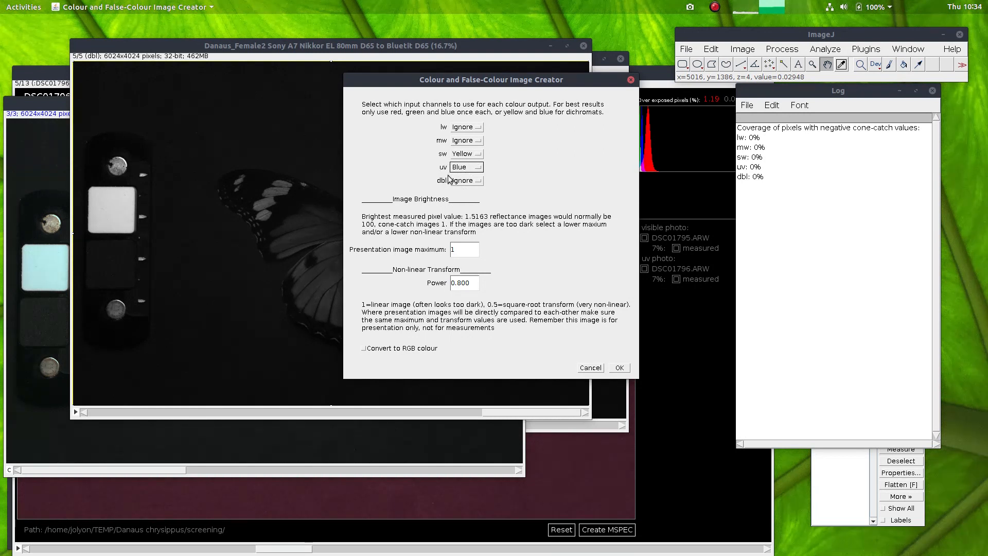
left_click(619, 367)
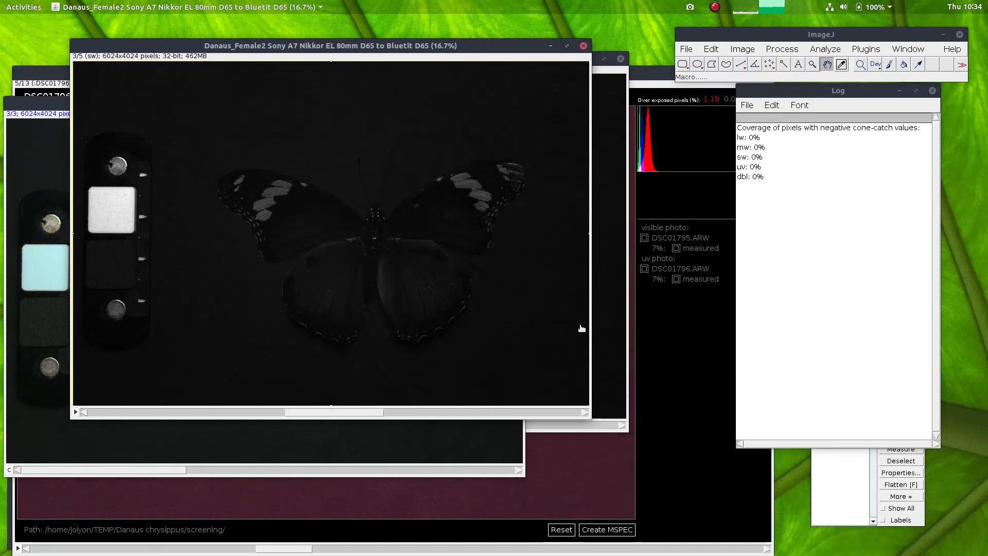
scroll(582, 328, "down", 1)
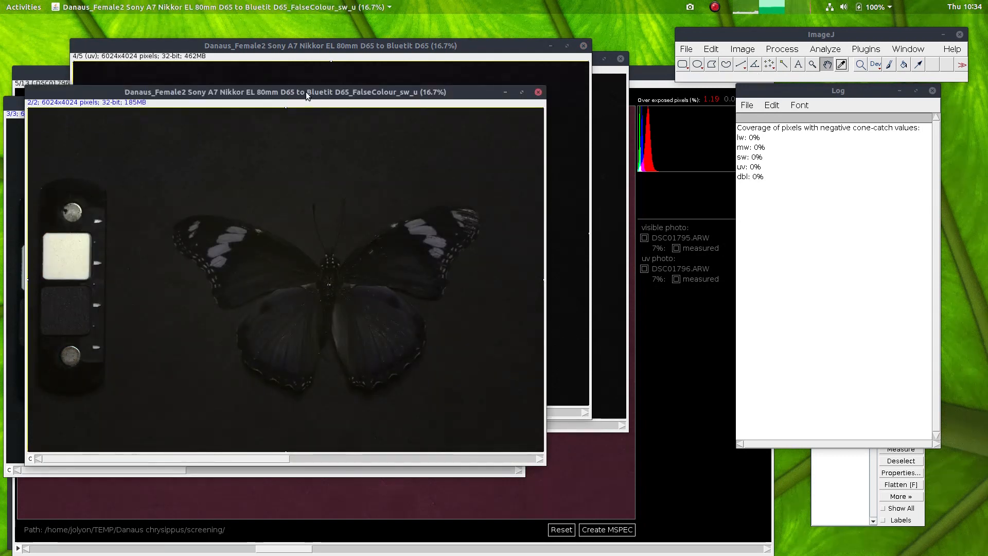
- Arrange the lw-mw-sw and sw-uv false-colour images side by side to compare the butterfly's colours
left_click_drag(306, 92, 597, 66)
left_click(63, 117)
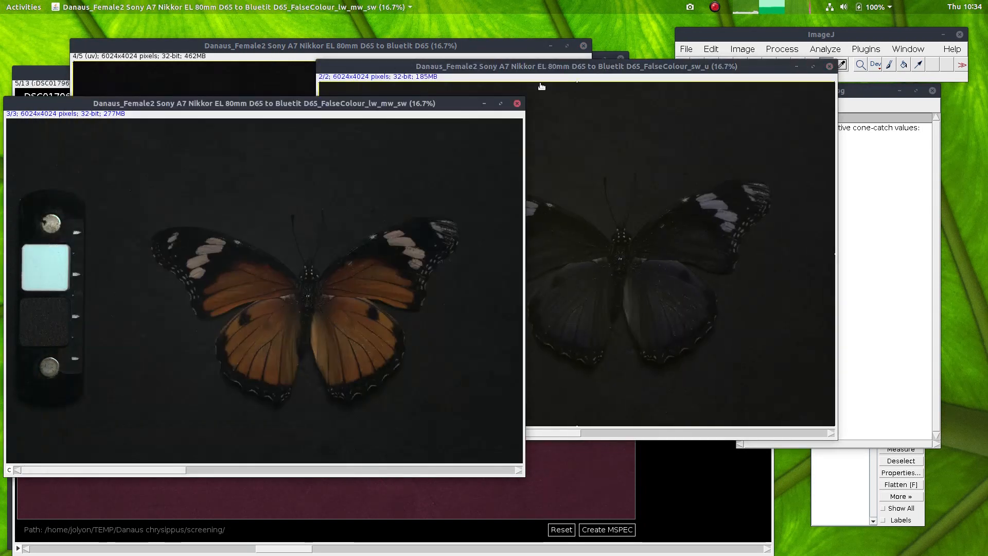
left_click_drag(527, 67, 630, 108)
left_click(312, 104)
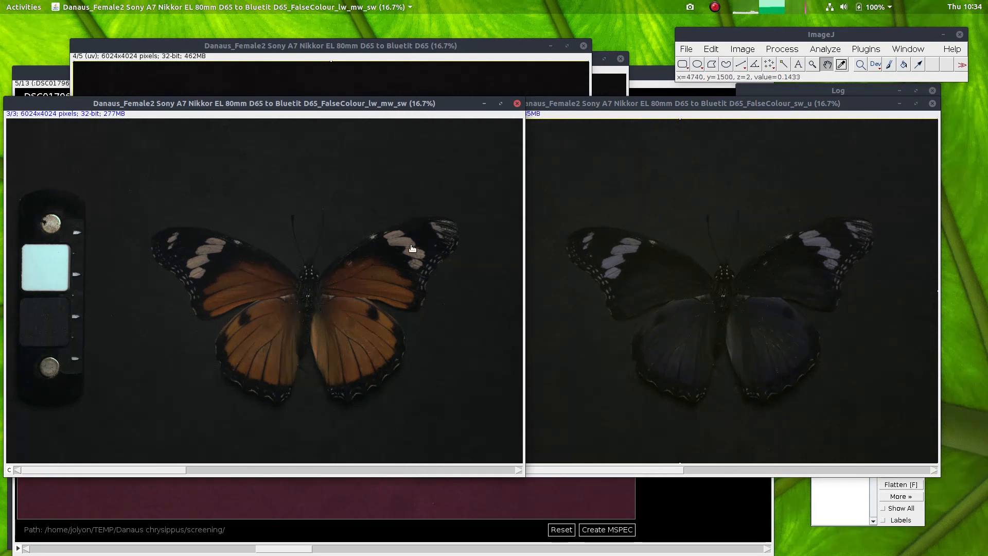
- Close both false-colour images, the Bluetit cone-catch stack and the normalised Danaus_Female2 image without saving
left_click(518, 104)
left_click(582, 188)
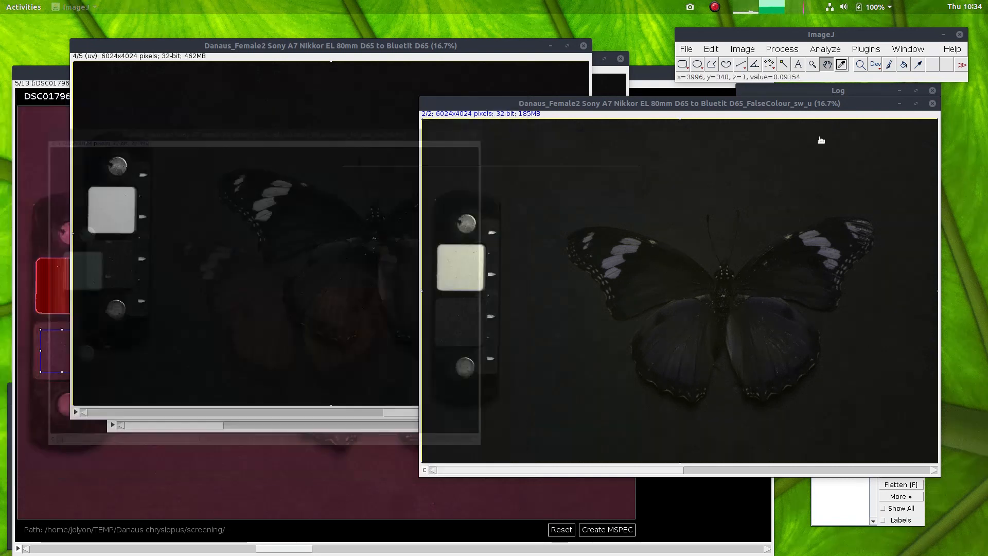
left_click(934, 105)
left_click(570, 189)
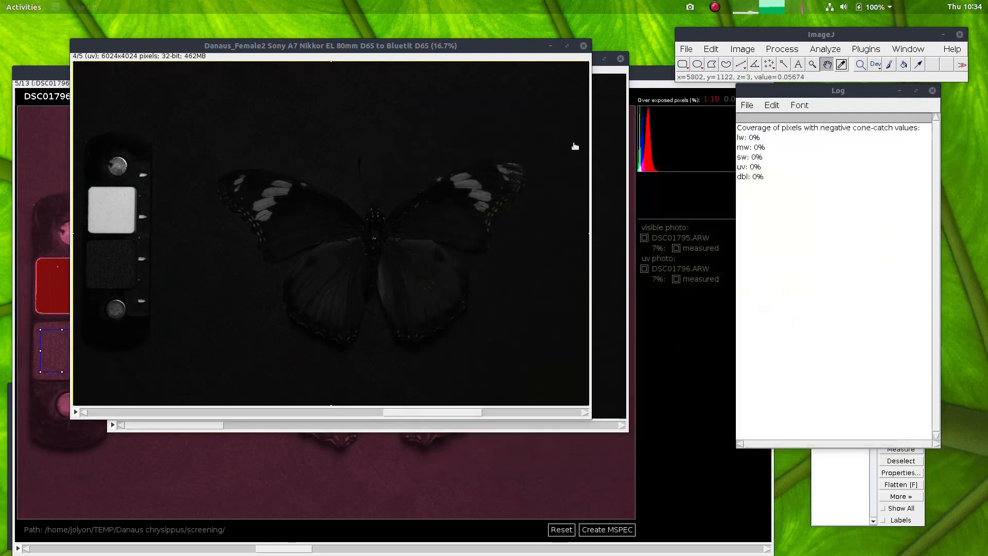
left_click(583, 46)
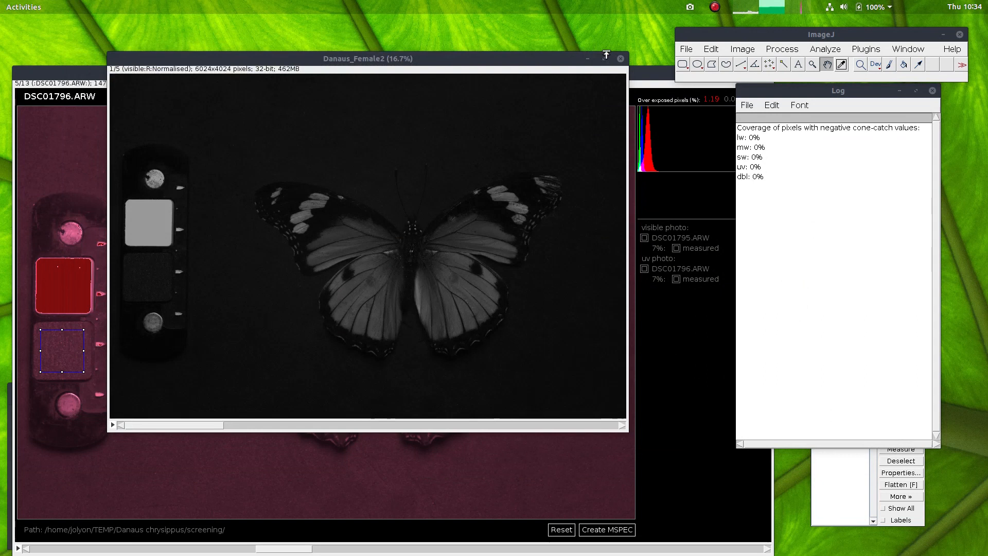
left_click(620, 58)
left_click(500, 184)
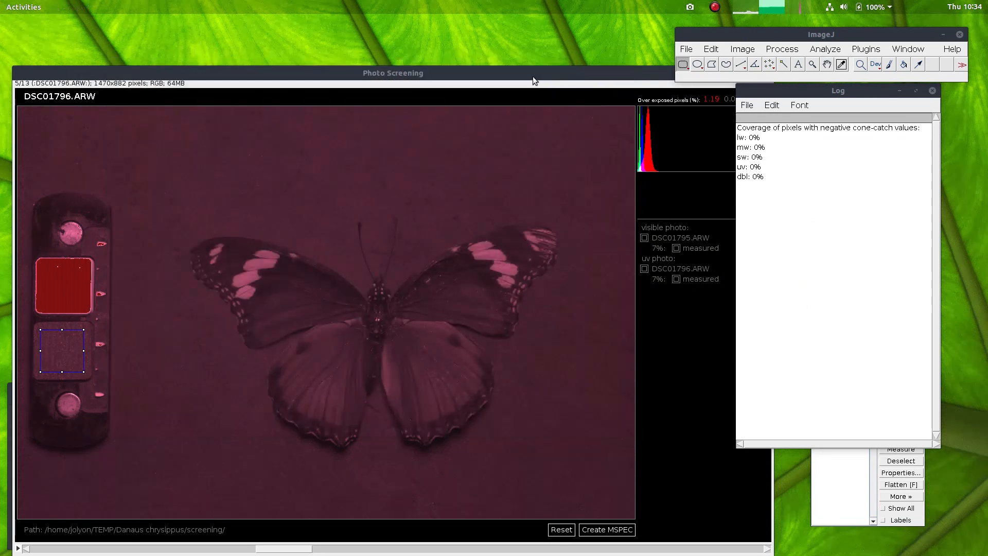
- Go to photo DSC01832.ARW in the screening stack and reset the visible and UV photo and standard selections
left_click_drag(533, 76, 533, 62)
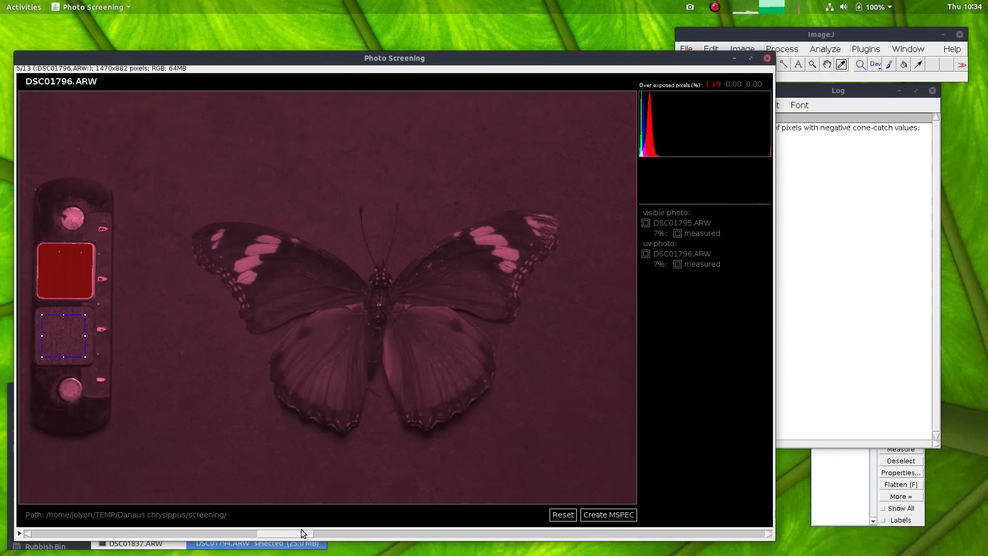
left_click_drag(315, 535, 491, 535)
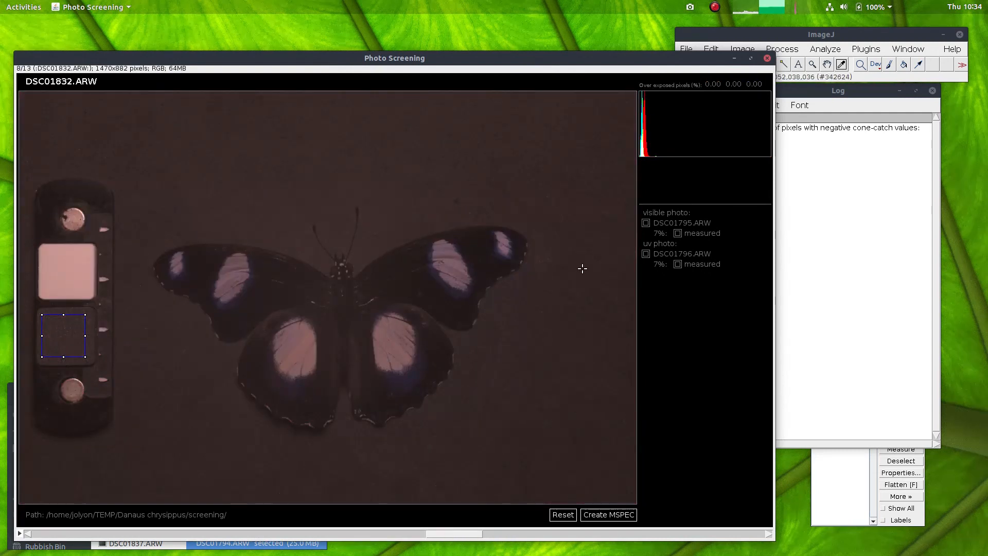
left_click(563, 515)
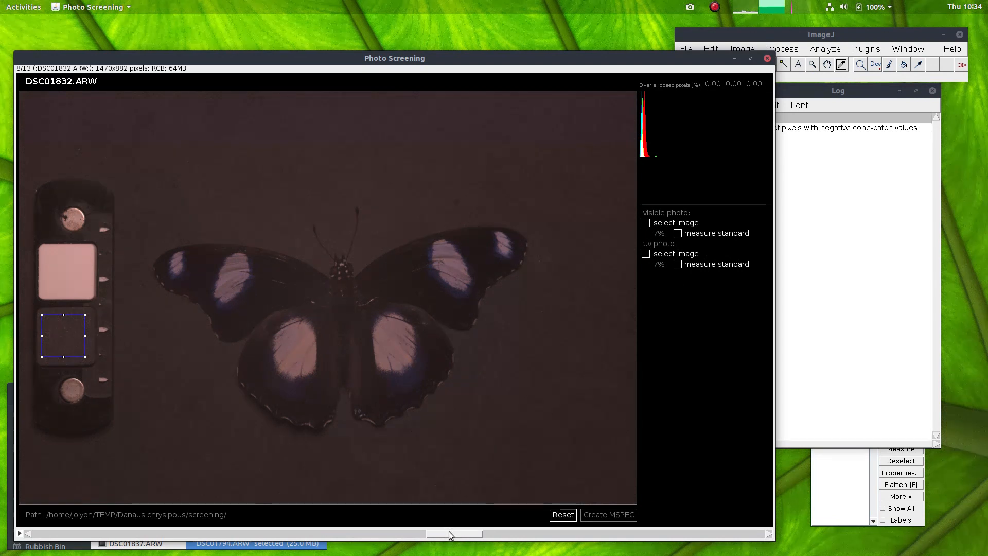
- Select DSC01834.ARW as the visible photo and measure its 7% standard from a box around the dark grey patch
left_click_drag(501, 532, 605, 541)
left_click(322, 257)
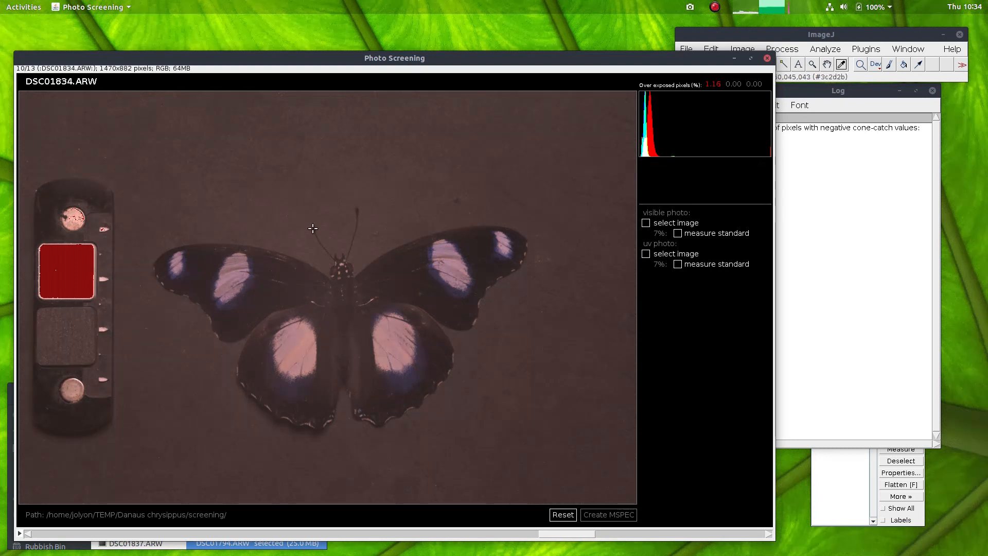
left_click_drag(44, 315, 87, 358)
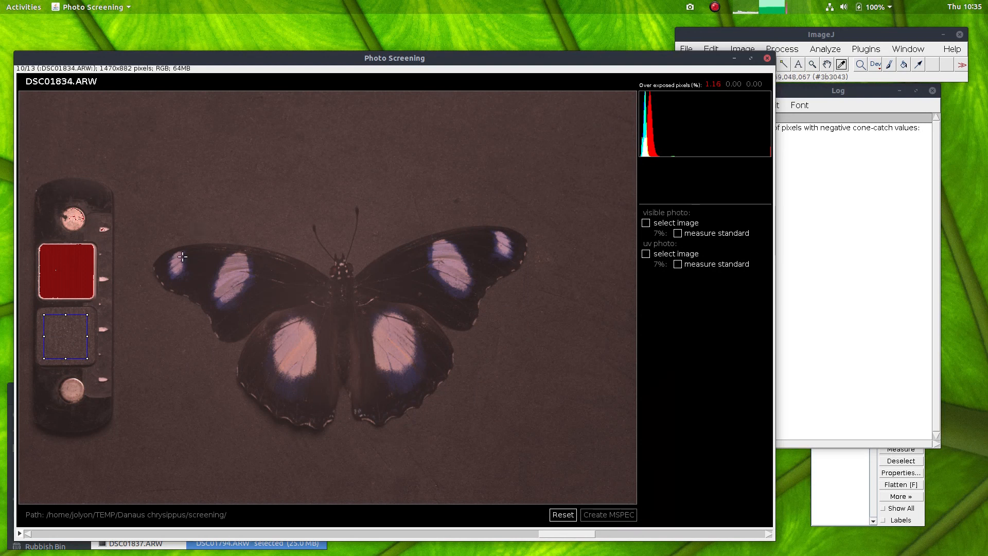
left_click(646, 223)
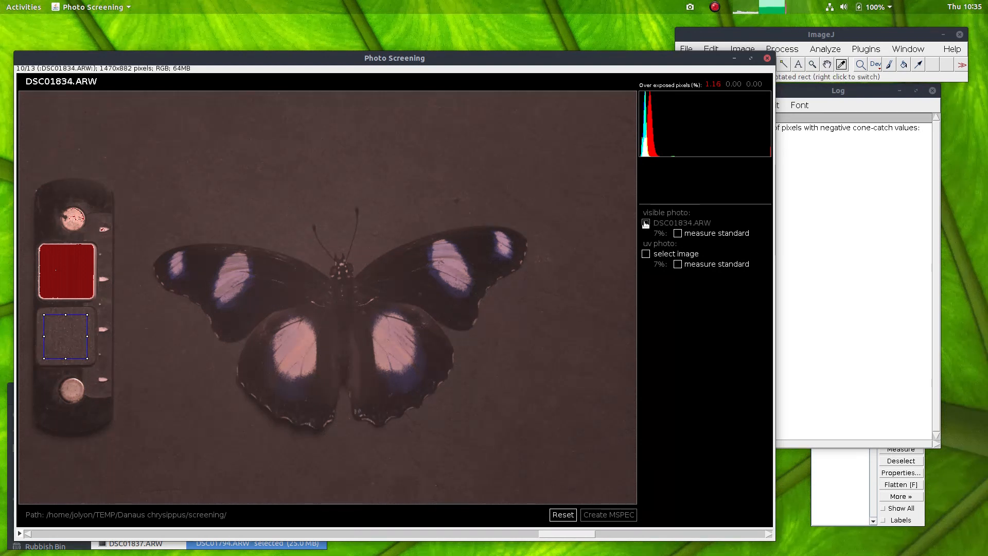
left_click(678, 234)
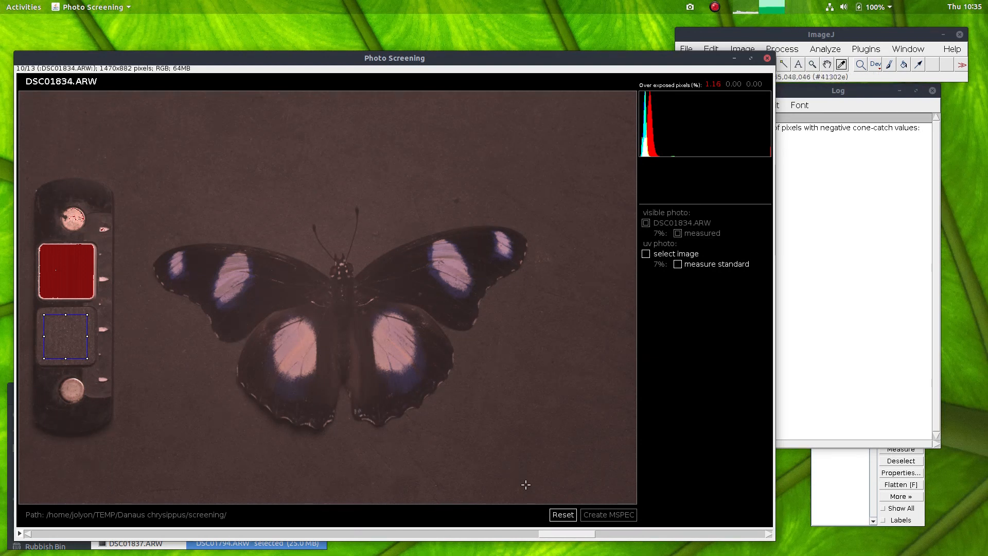
- Compare the UV exposures, then select DSC01835.ARW as the UV photo and measure its 7% standard
left_click(597, 534)
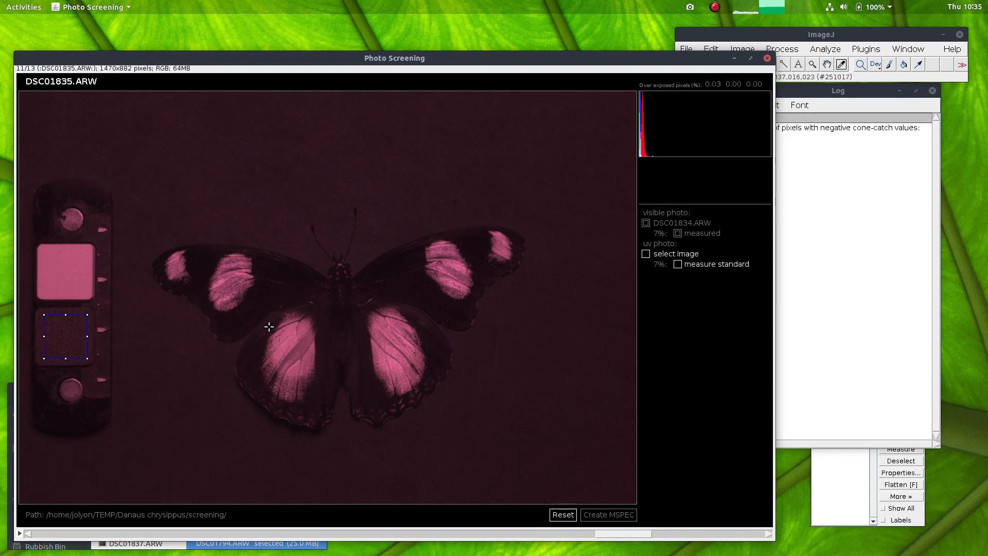
left_click_drag(616, 533, 736, 535)
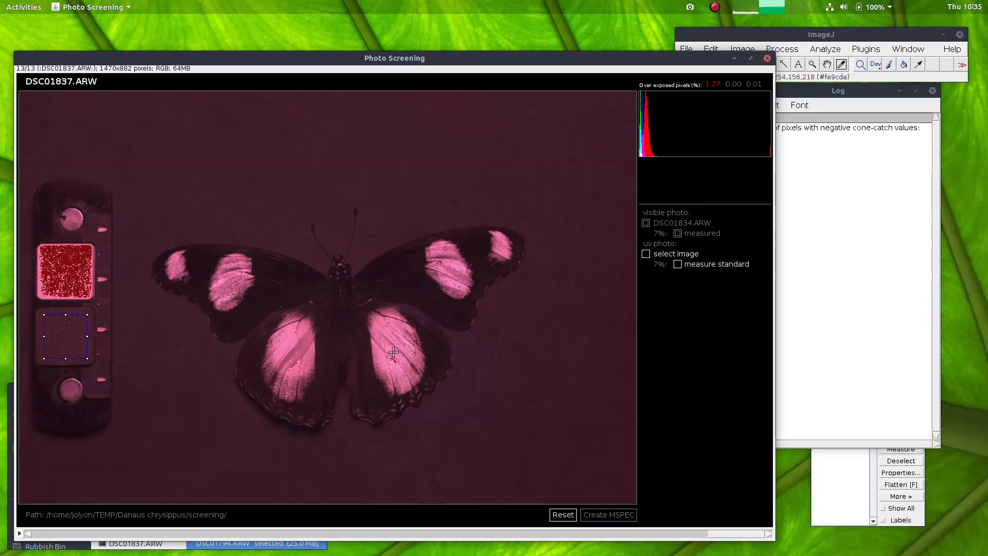
left_click(691, 535)
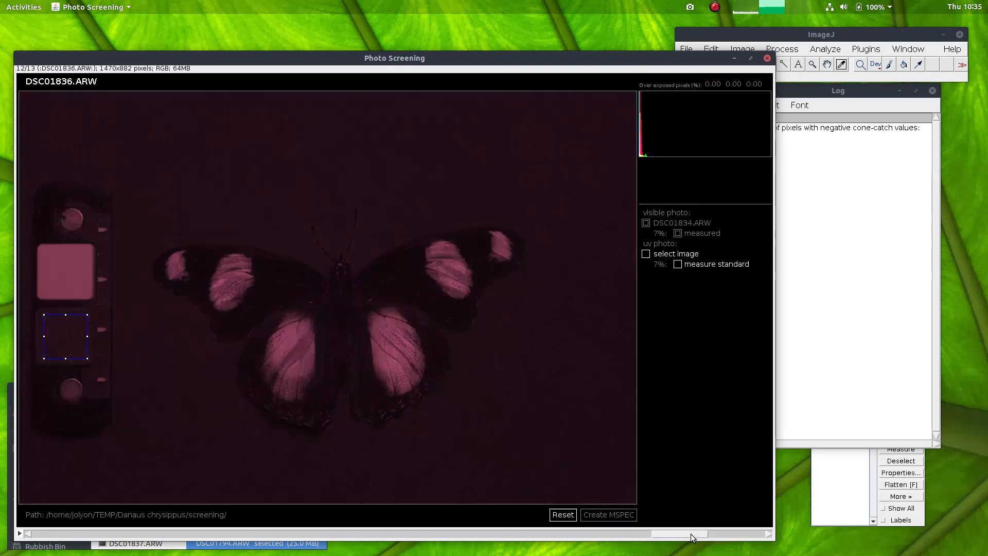
left_click(640, 533)
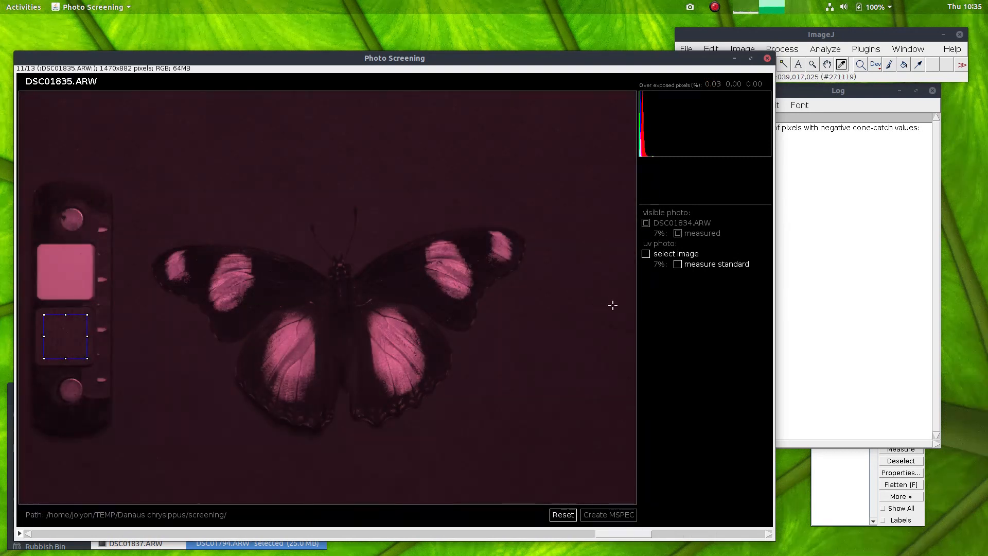
left_click(646, 254)
left_click(677, 264)
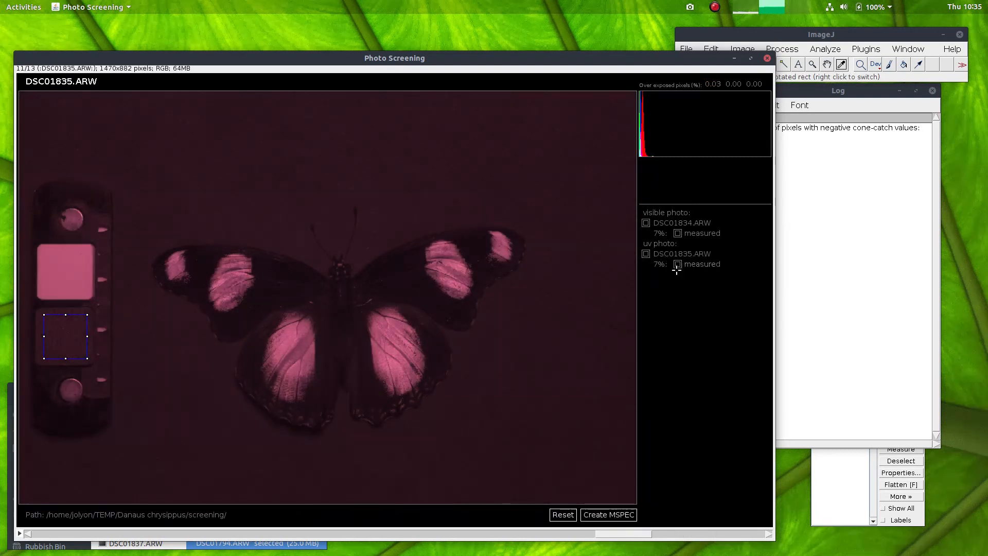
- Create a manually aligned multispectral image named Danaus_Male, with the custom alignment zone drawn around the whole butterfly
left_click(610, 514)
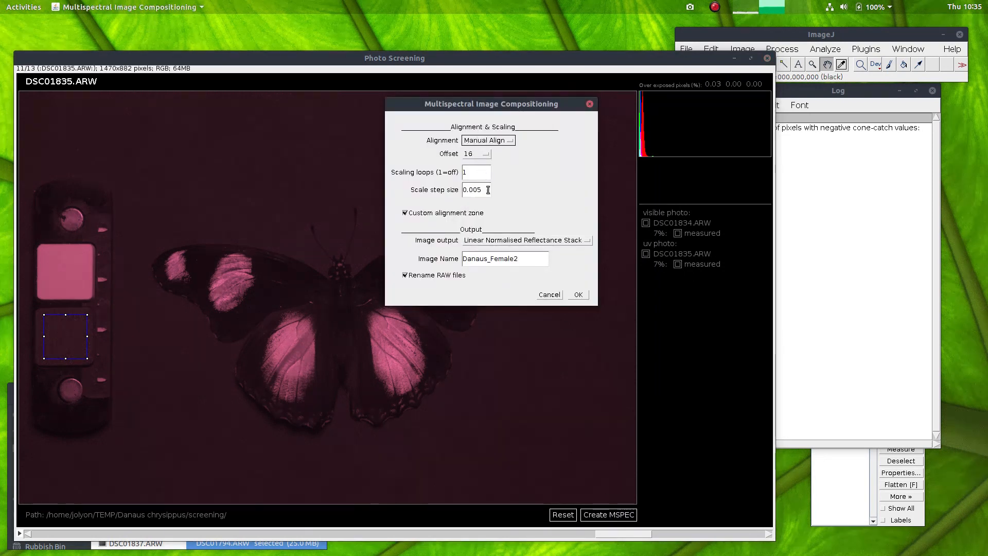
left_click(517, 258)
key("End")
left_click_drag(490, 259, 516, 259)
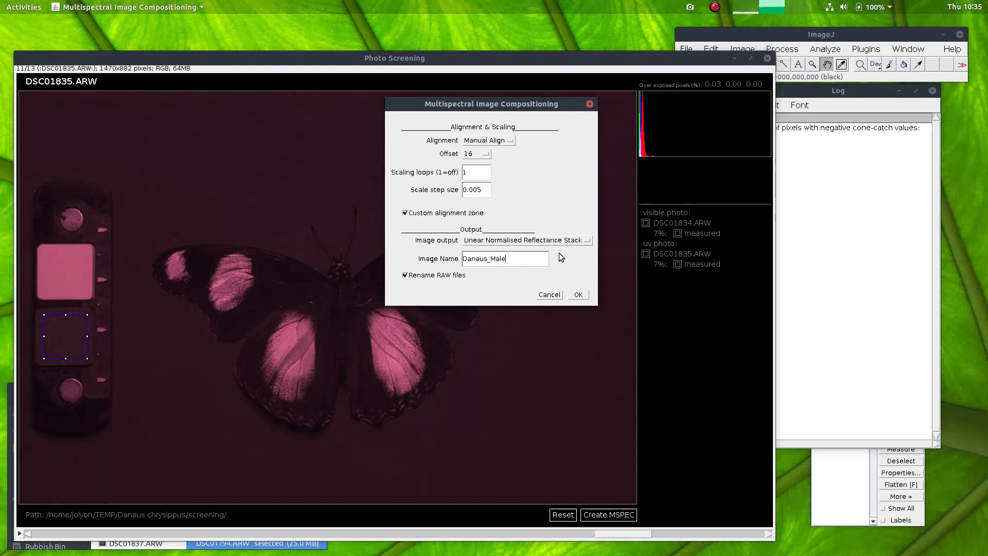
left_click(585, 295)
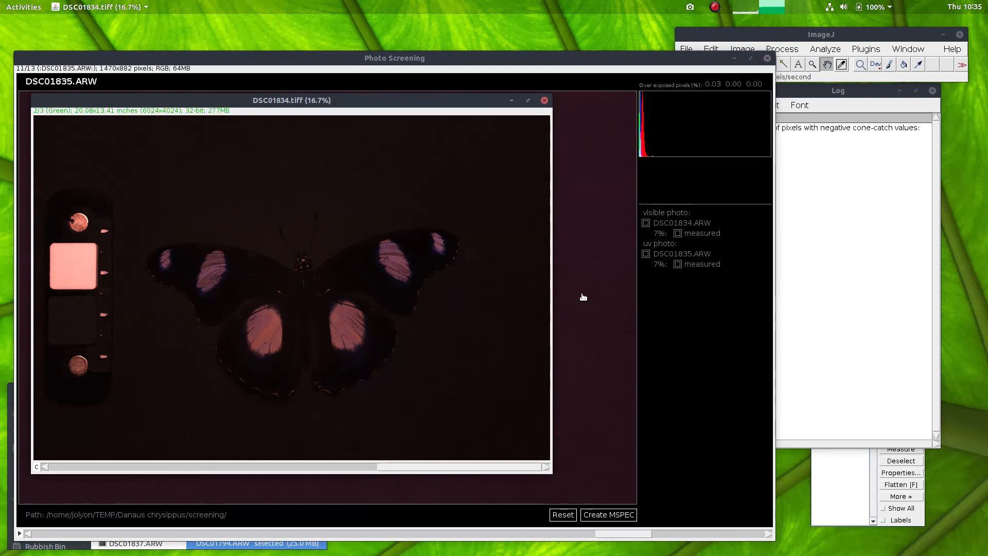
left_click_drag(147, 222, 469, 385)
left_click(782, 187)
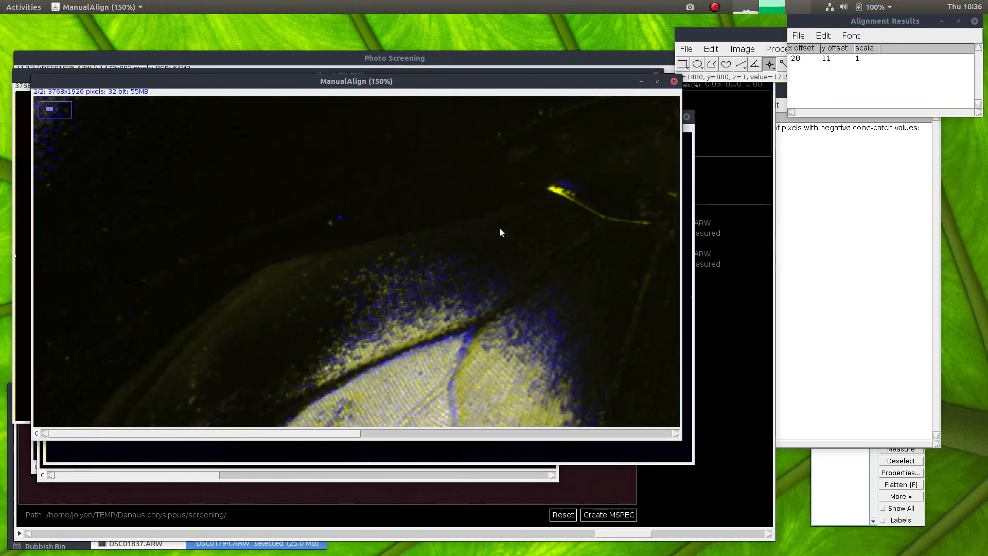
- Align the two overlaid layers using small wing details, to x offset -15 and y offset 4, and accept the alignment
scroll(499, 227, "up", 1)
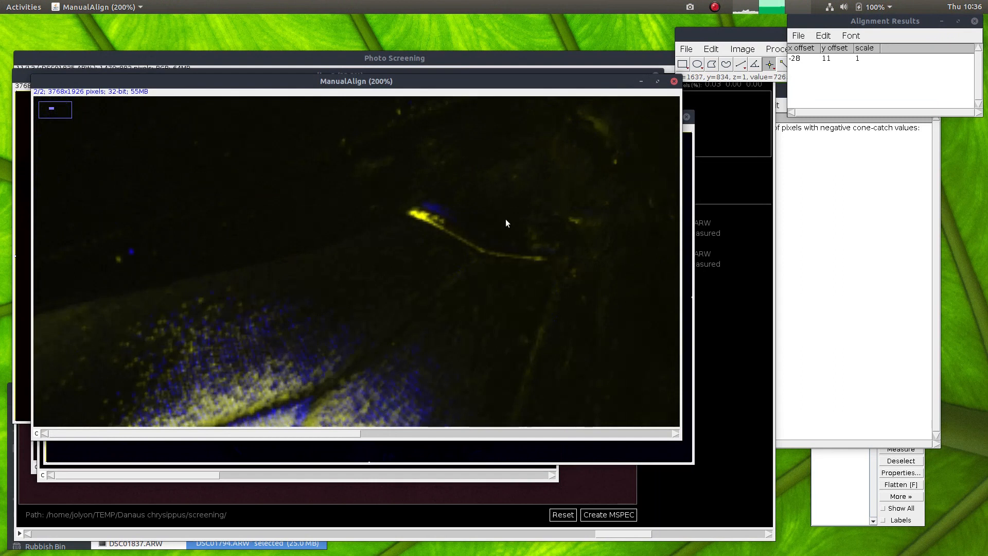
left_click_drag(432, 220, 429, 220)
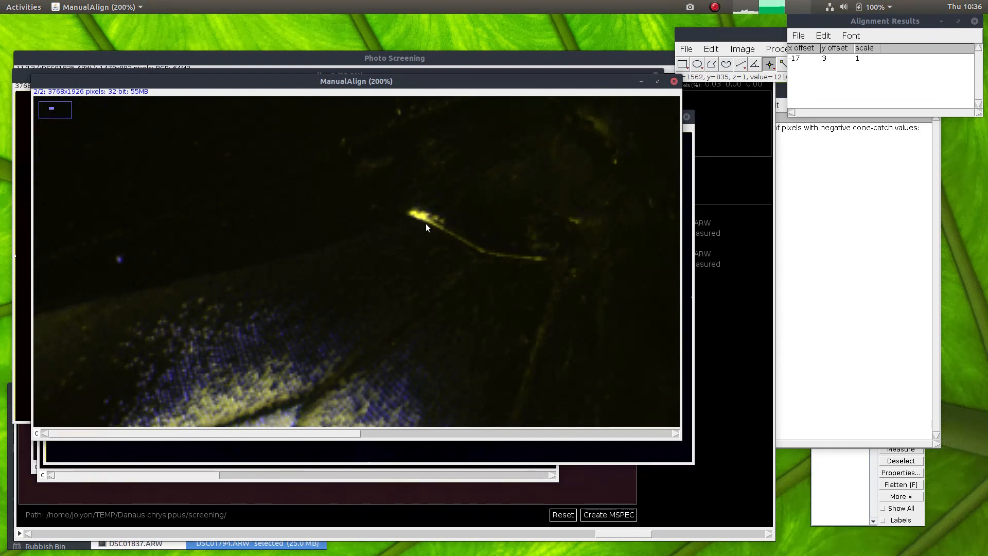
scroll(198, 269, "down", 3)
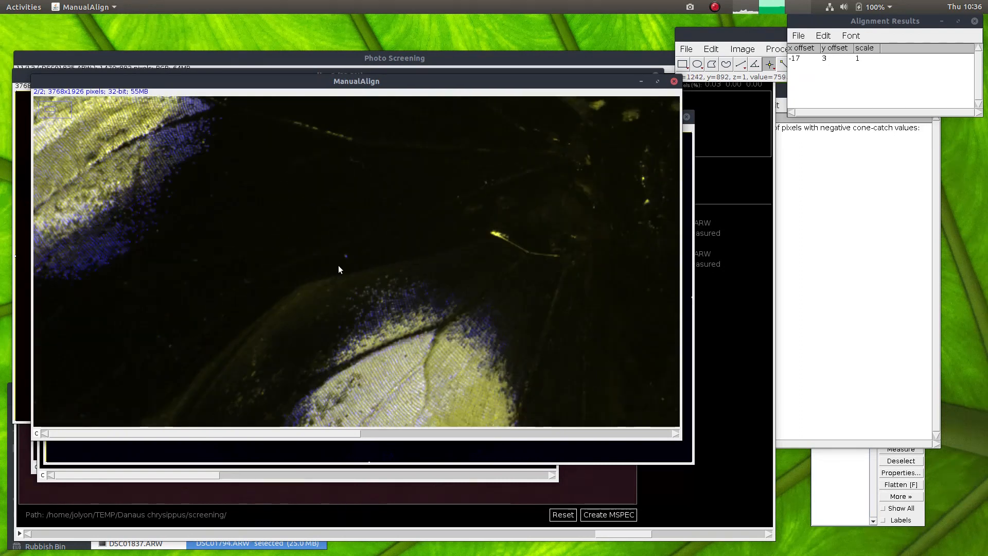
scroll(356, 264, "up", 2)
scroll(357, 247, "up", 1)
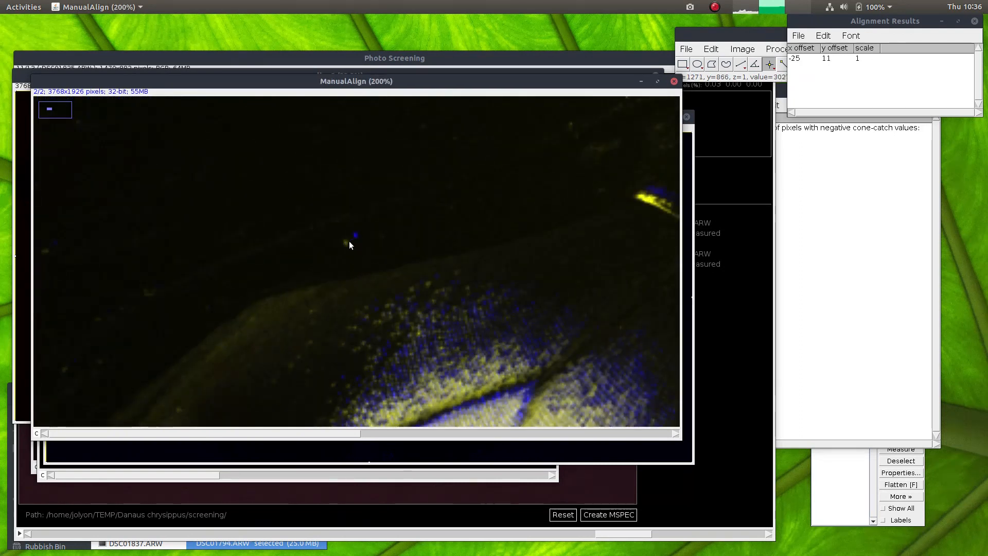
scroll(346, 251, "up", 2)
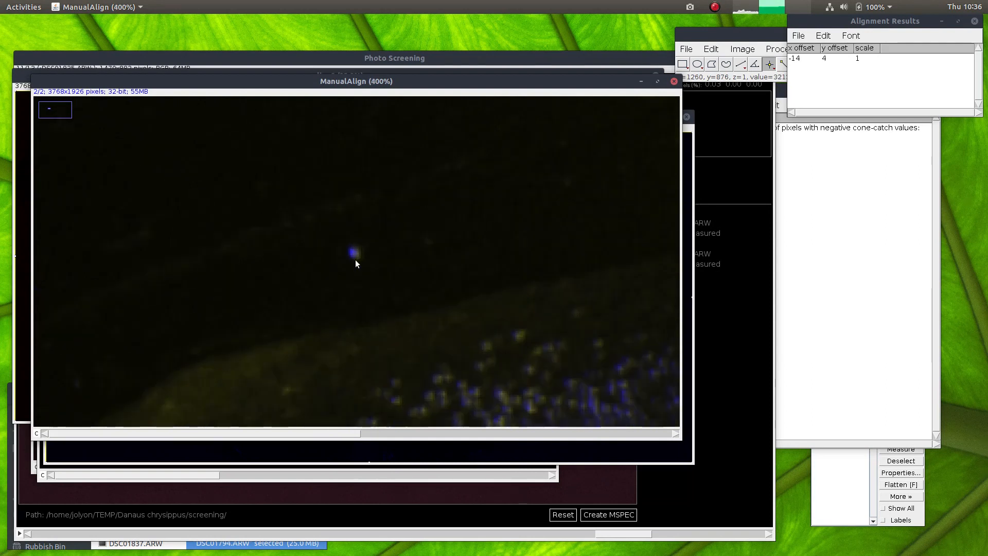
scroll(363, 266, "down", 5)
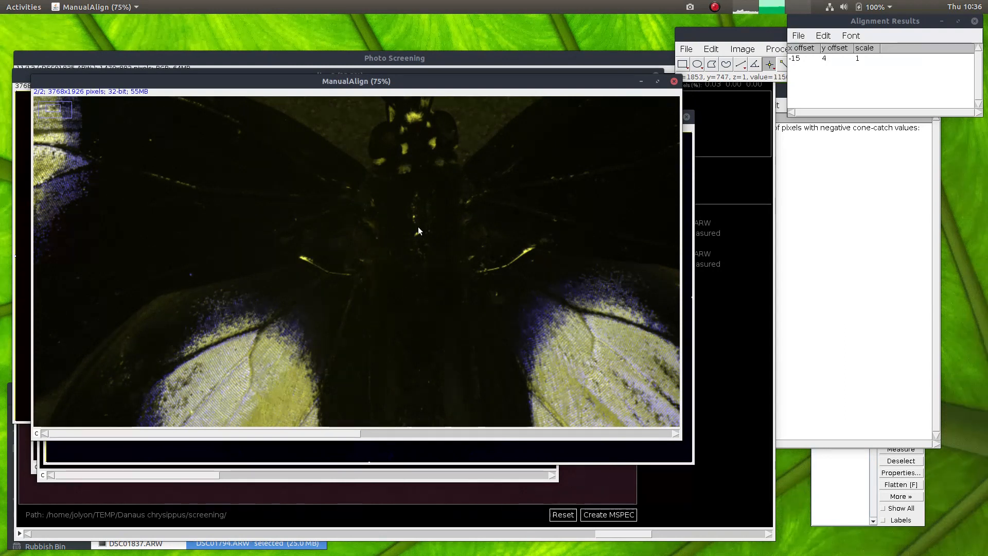
scroll(415, 227, "down", 1)
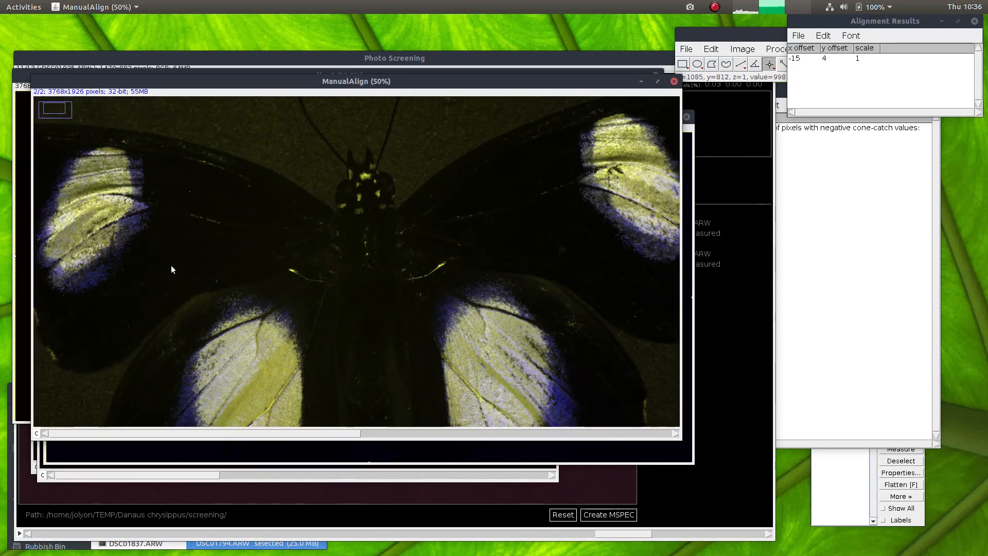
scroll(173, 269, "down", 2)
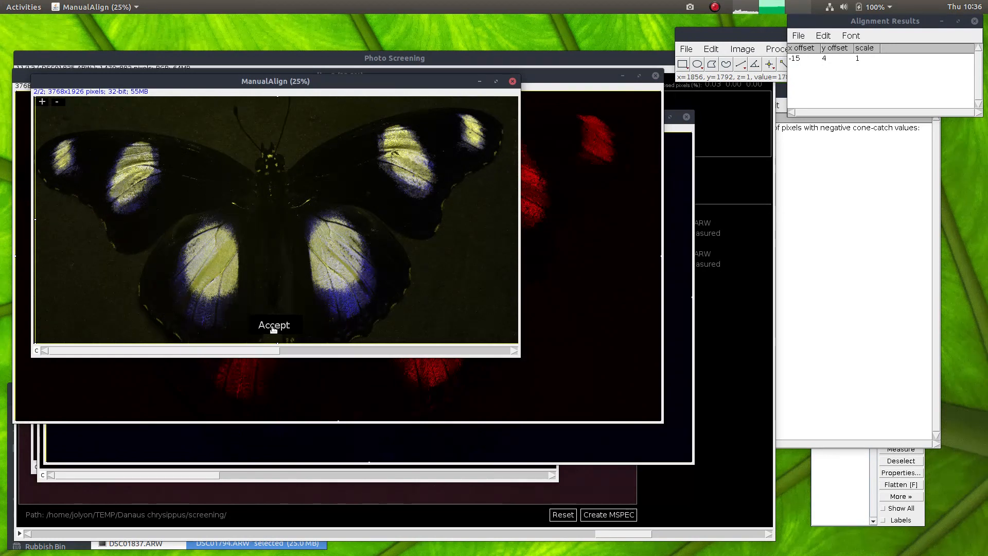
left_click(273, 328)
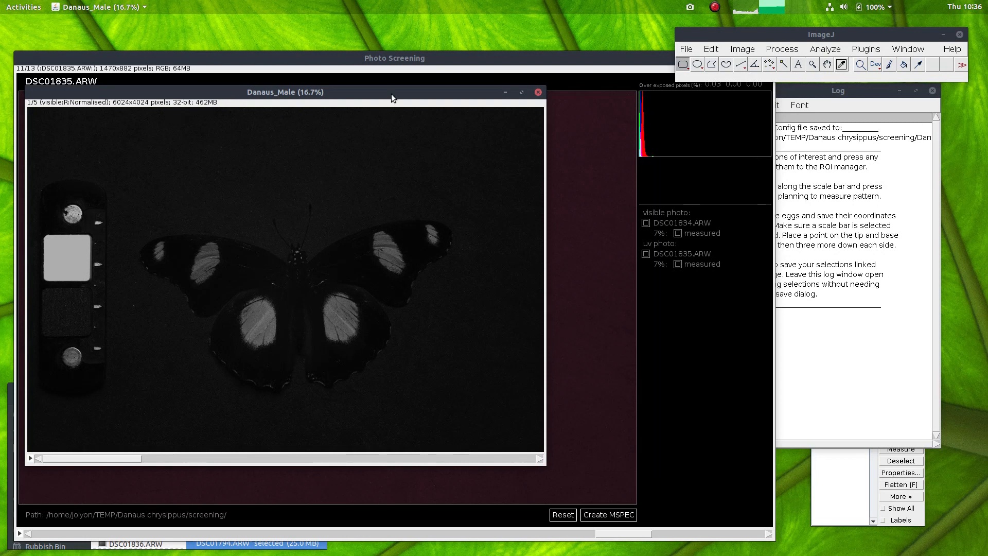
- Convert the Danaus_Male image to cone catch with the Sony A7 Nikkor EL 80mm D65 to Bluetit D65 model
left_click(876, 45)
left_click(876, 48)
mouse_move(868, 256)
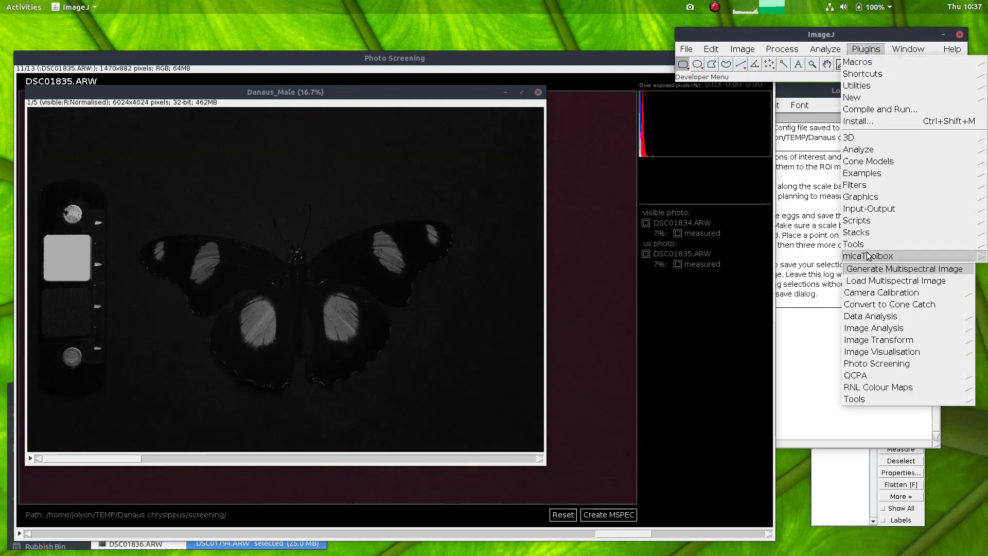
left_click(869, 306)
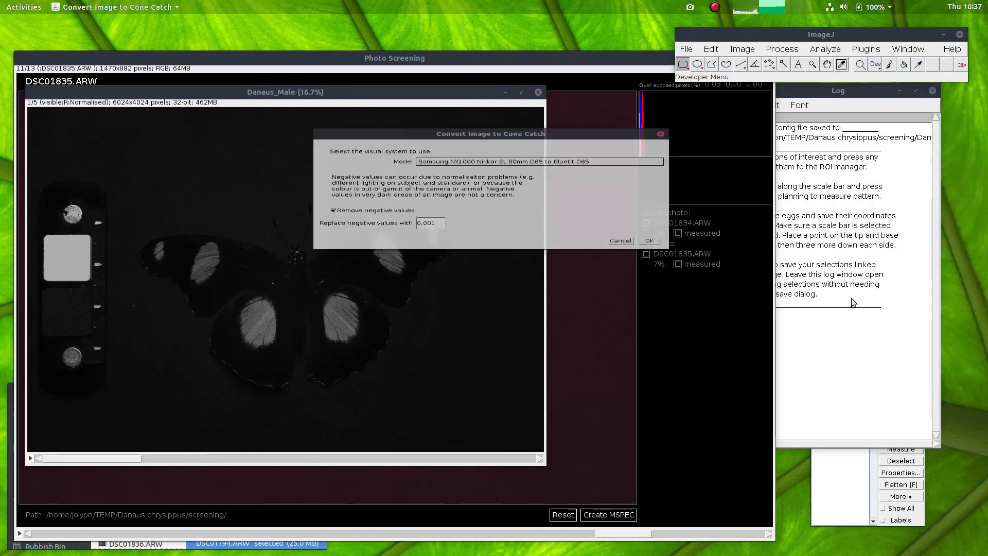
left_click(484, 154)
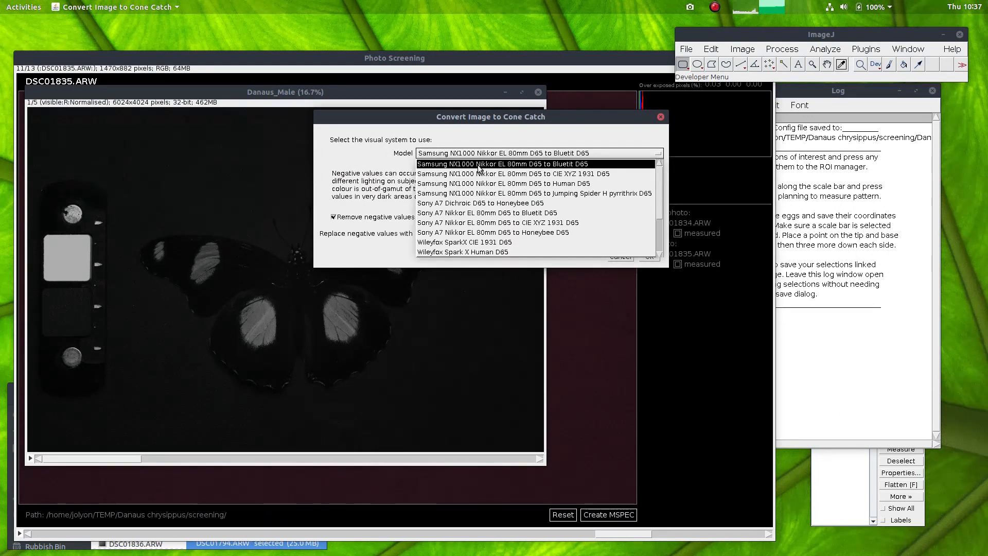
left_click(537, 213)
left_click(645, 256)
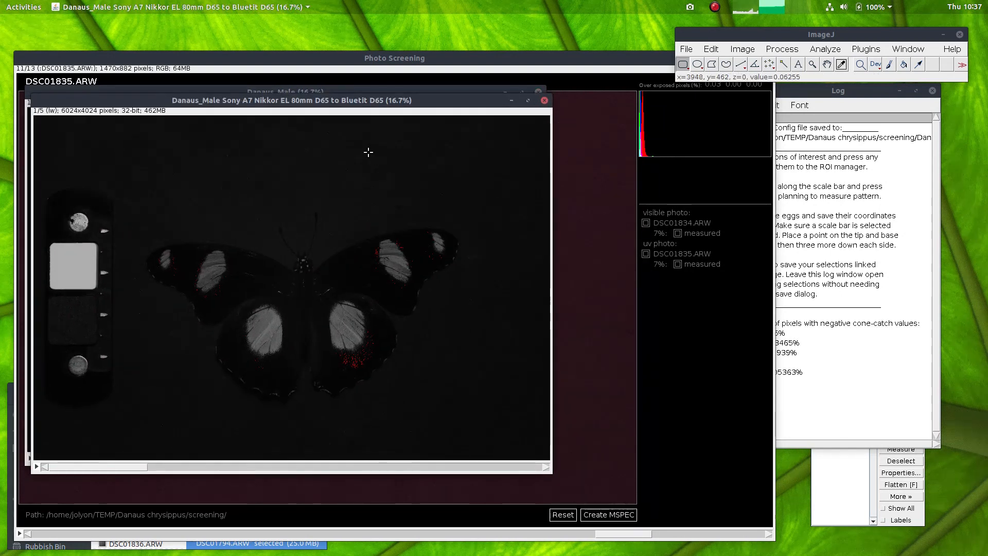
- Examine the lw, mw, sw and uv channels of the Bluetit cone-catch stack, including the red-marked pixels on the hindwing
left_click_drag(319, 102, 357, 70)
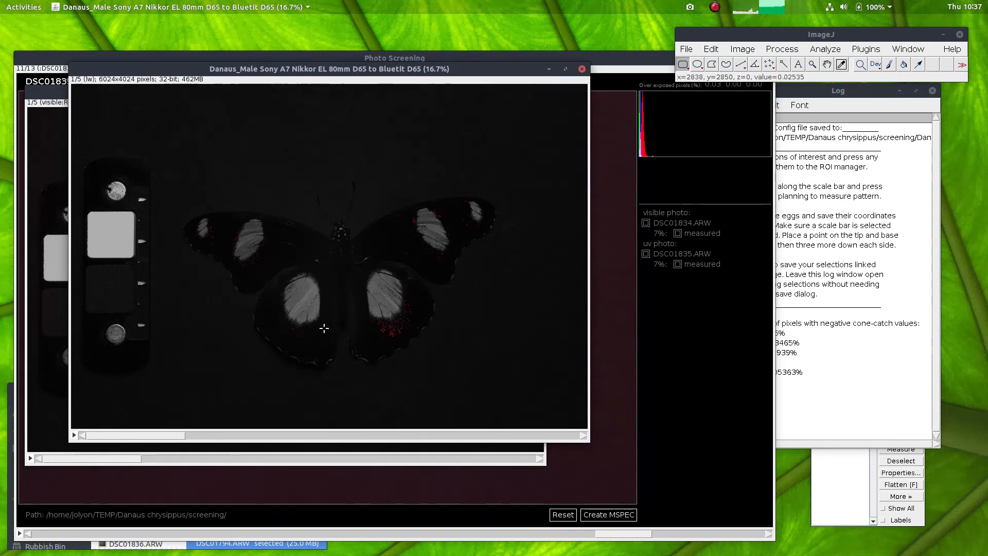
scroll(309, 352, "down", 3)
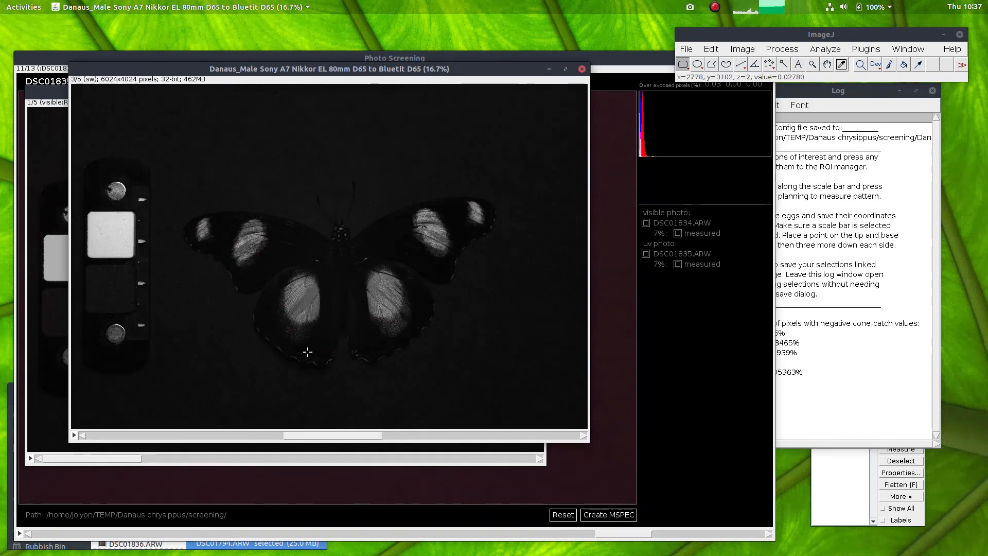
scroll(338, 372, "up", 3)
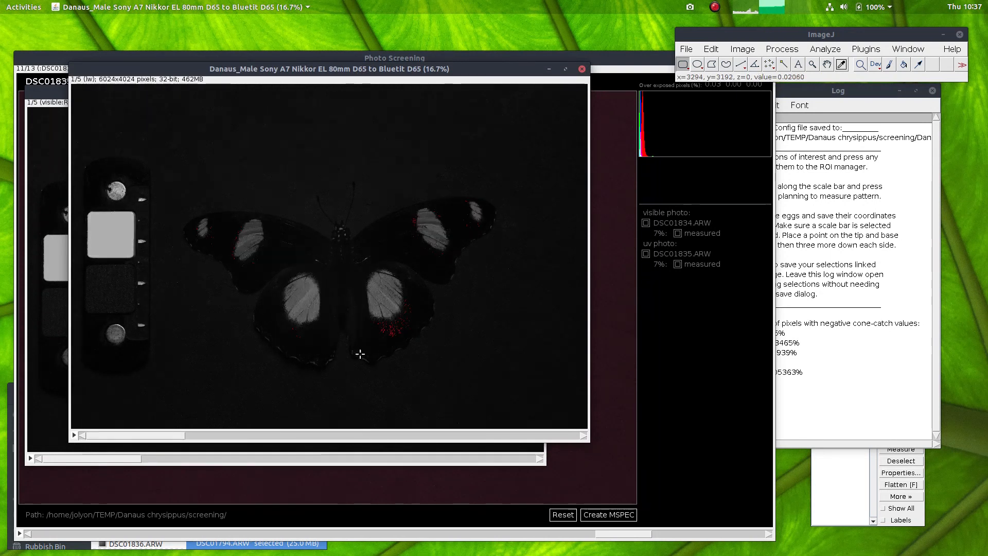
scroll(391, 328, "up", 5)
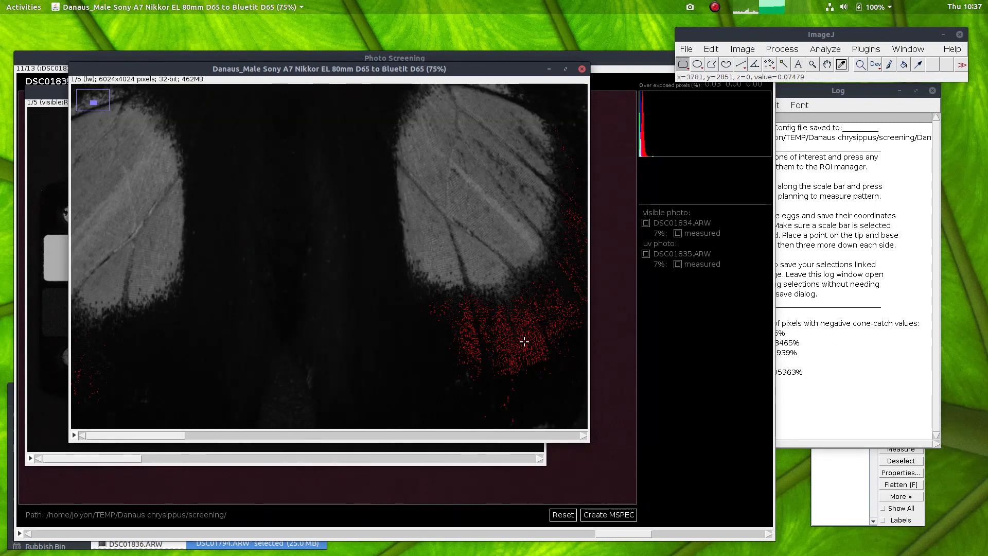
scroll(524, 341, "up", 1)
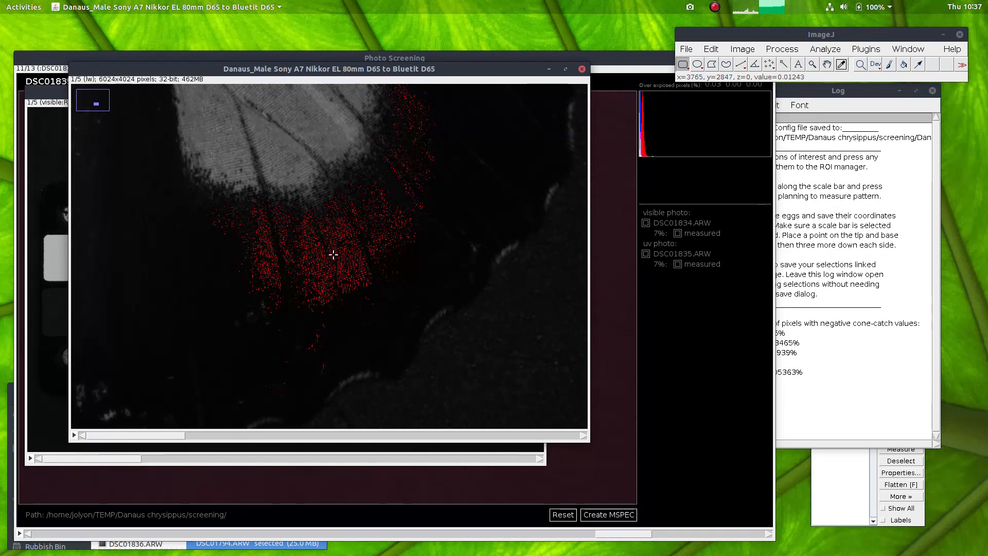
scroll(334, 255, "up", 1)
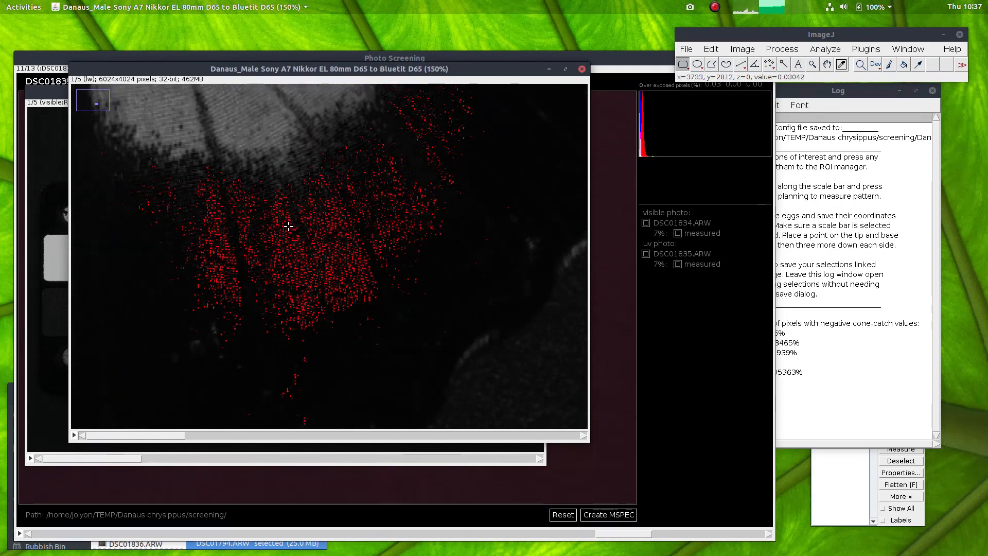
scroll(293, 231, "down", 6)
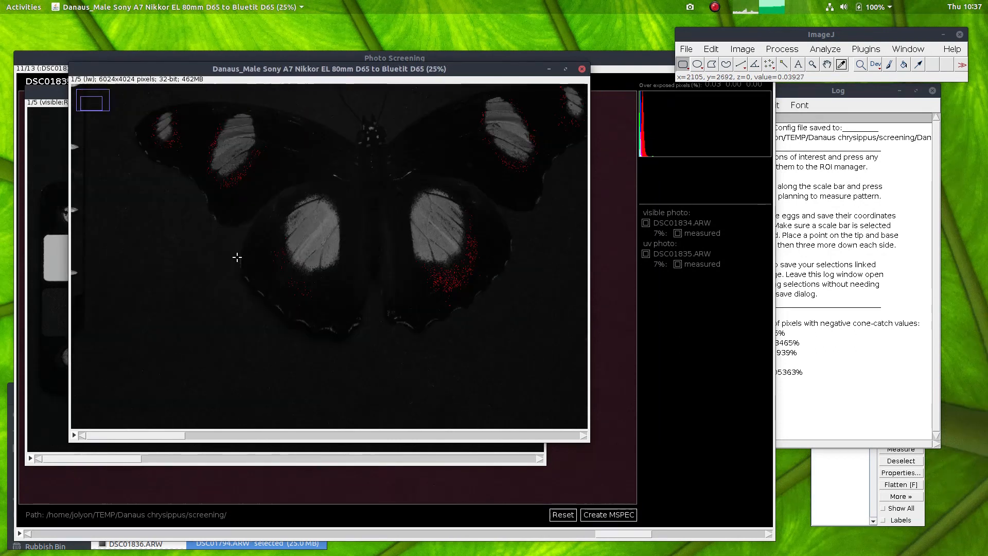
scroll(233, 249, "down", 3)
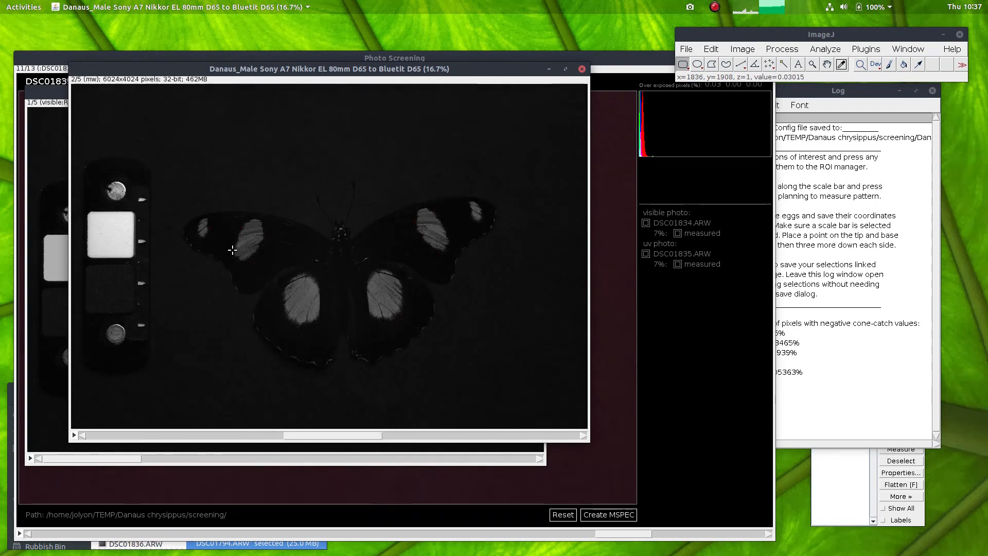
scroll(233, 251, "down", 1)
scroll(234, 250, "up", 1)
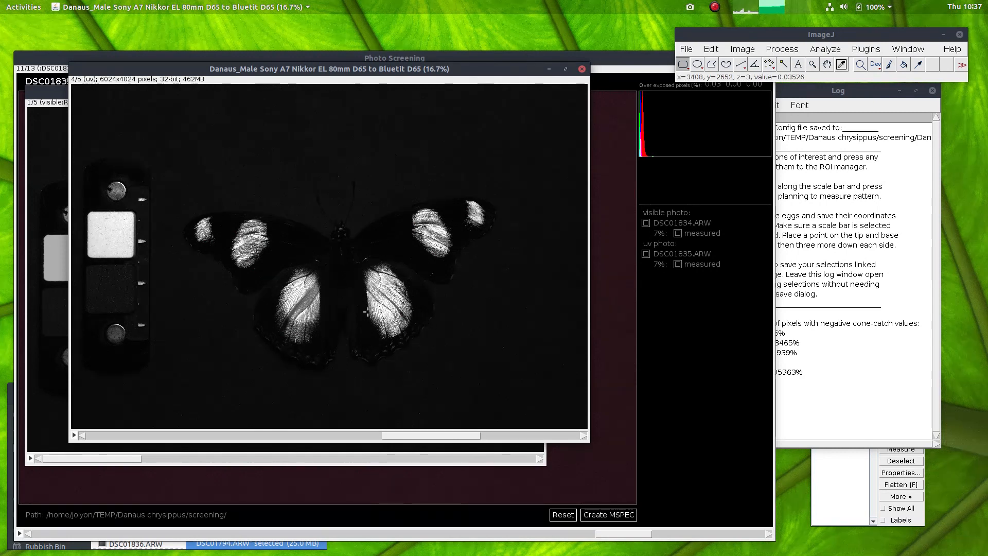
- Compare the sw and uv channels of the Danaus_Male Bluetit stack, looking at the pale wing patches
scroll(402, 294, "up", 1)
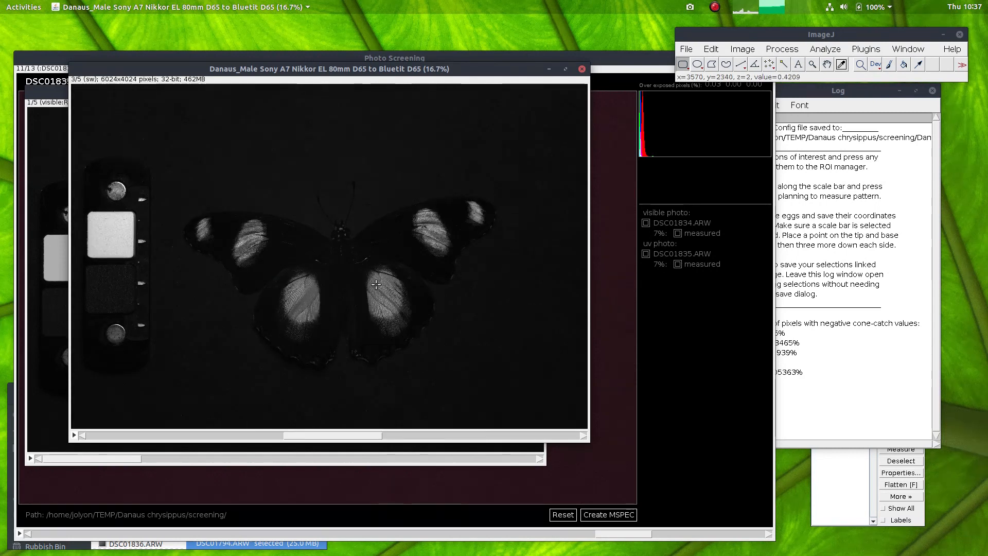
scroll(376, 286, "down", 1)
scroll(376, 286, "up", 1)
scroll(381, 289, "down", 1)
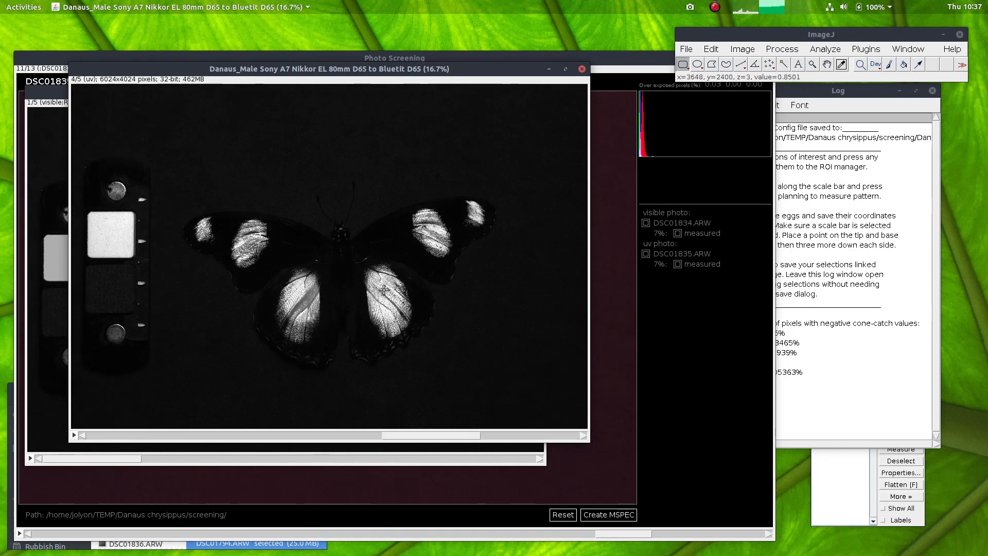
- Make a false-colour presentation image from the Bluetit stack with sw as yellow and uv as blue, and inspect its hindwing patches
left_click(871, 50)
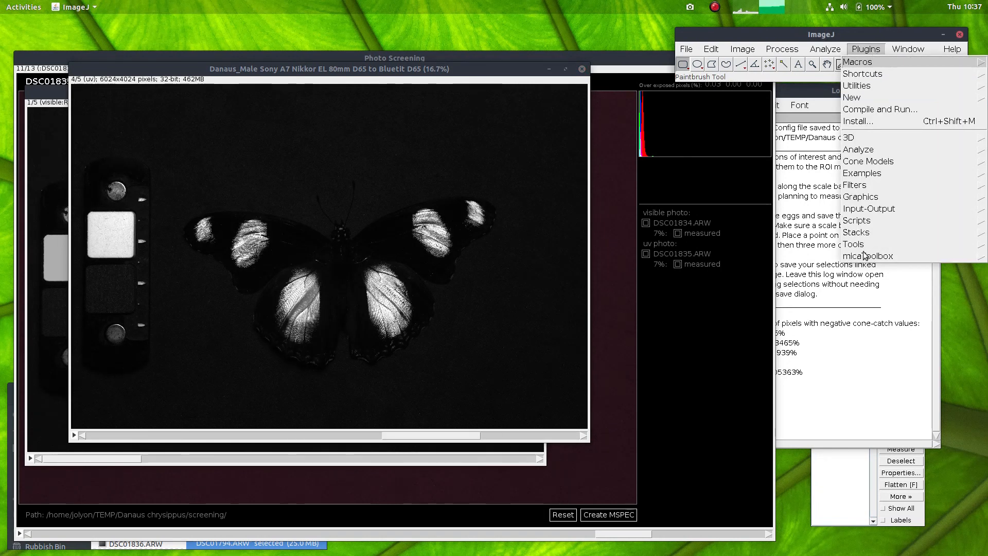
mouse_move(866, 256)
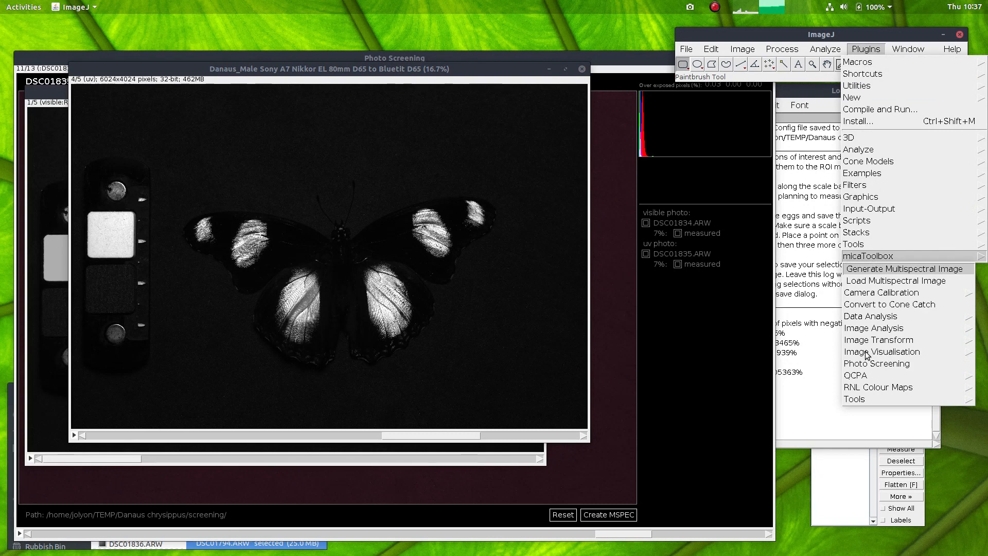
mouse_move(869, 353)
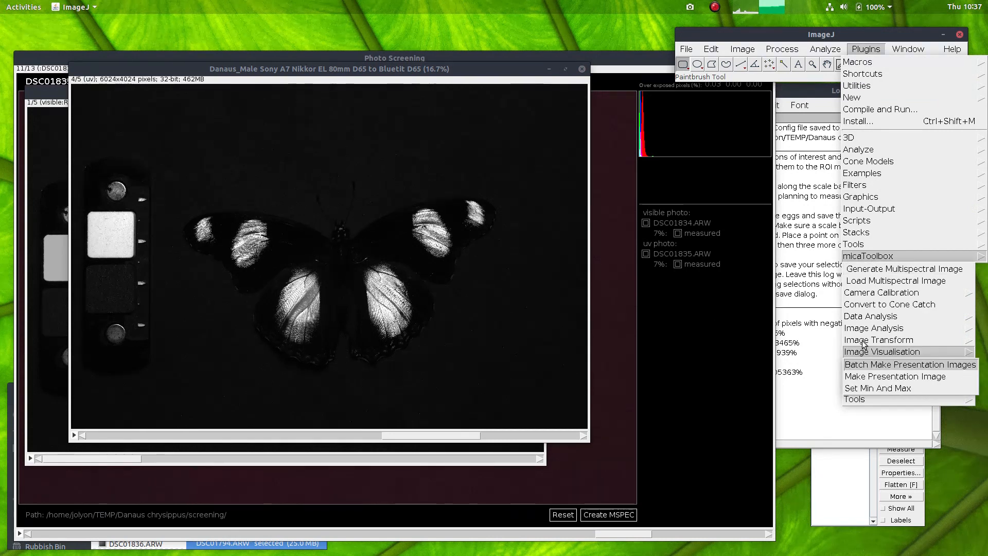
left_click(864, 377)
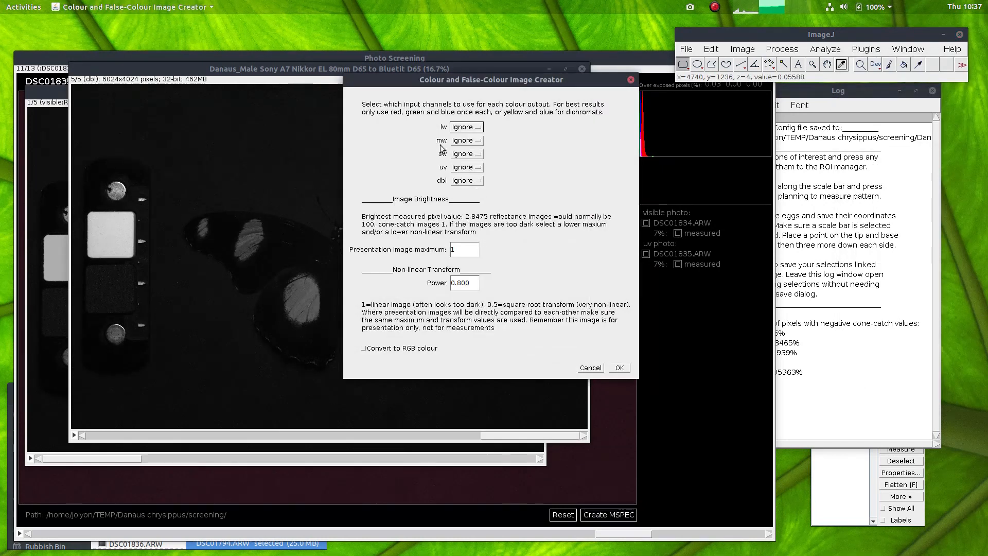
left_click(466, 154)
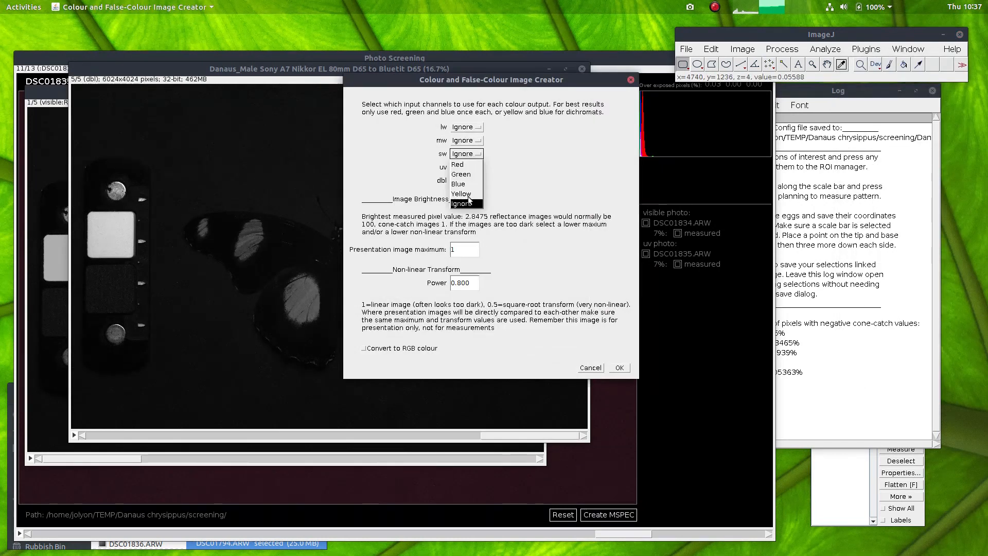
left_click(467, 194)
left_click(466, 167)
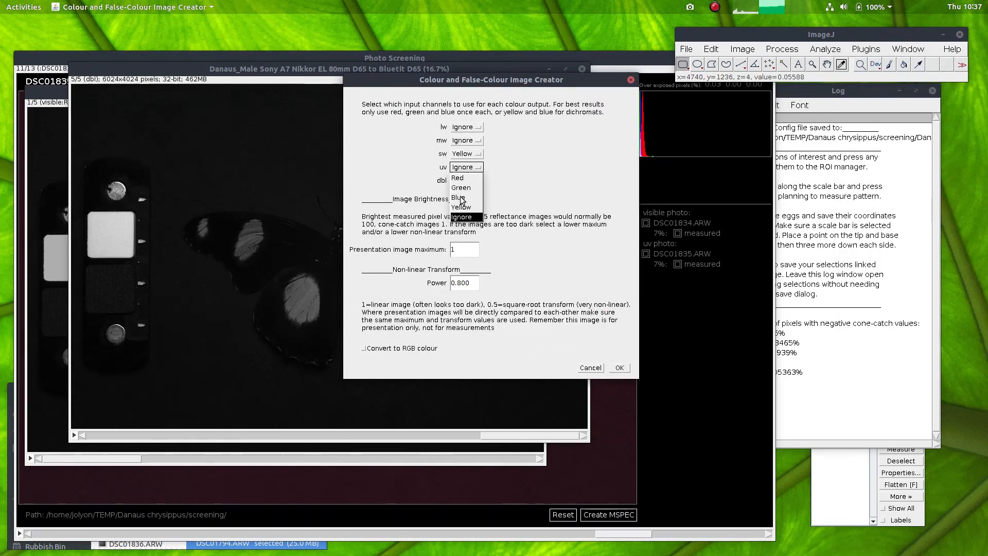
left_click(461, 197)
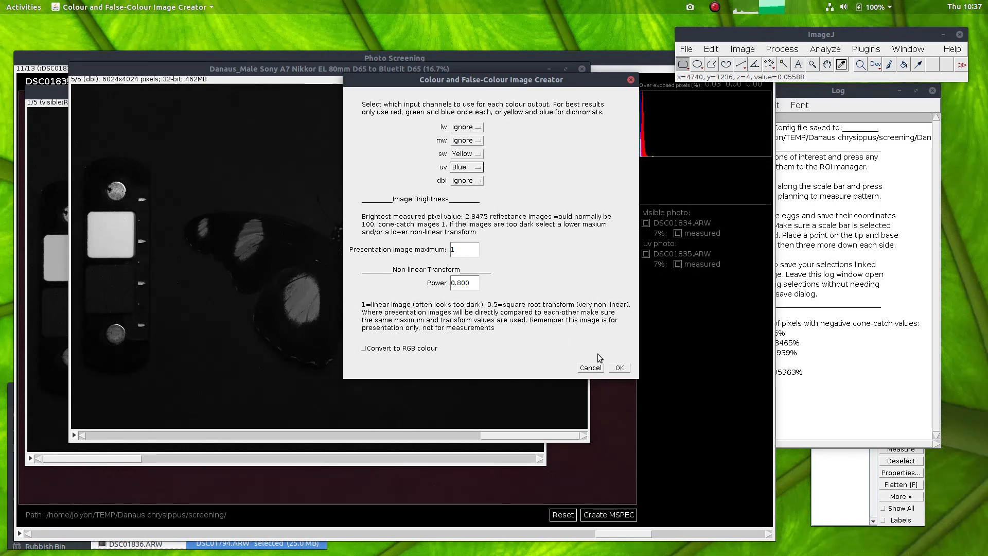
left_click(620, 367)
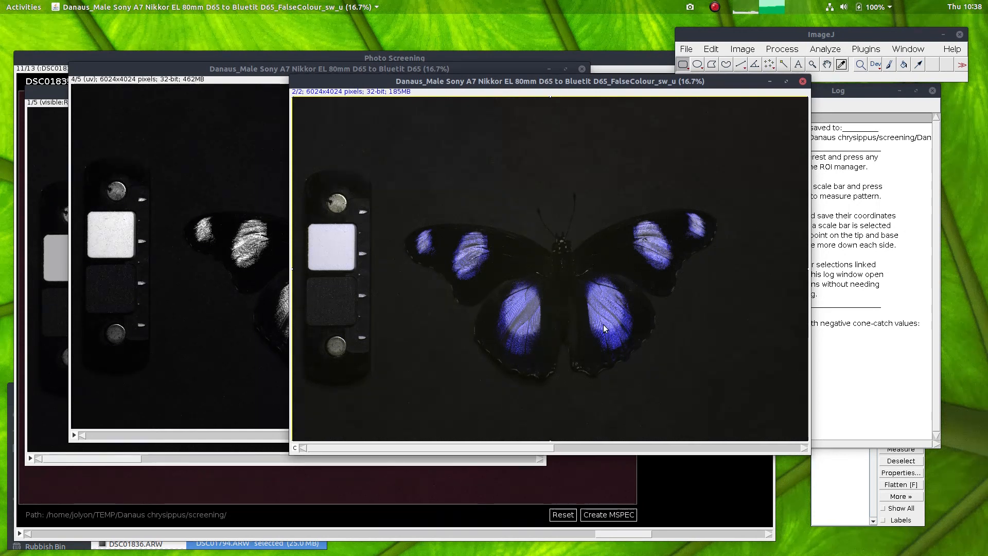
scroll(569, 291, "up", 2)
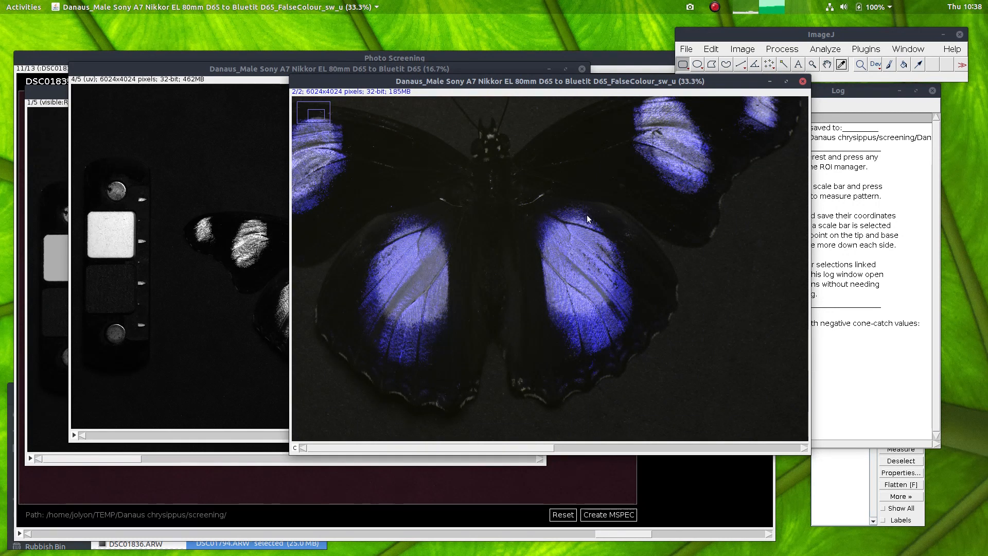
scroll(438, 278, "down", 2)
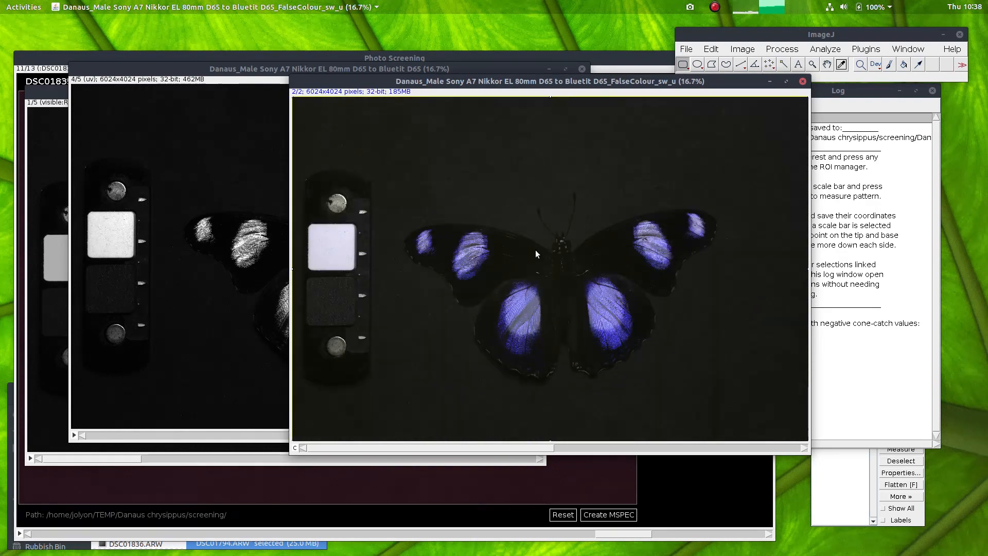